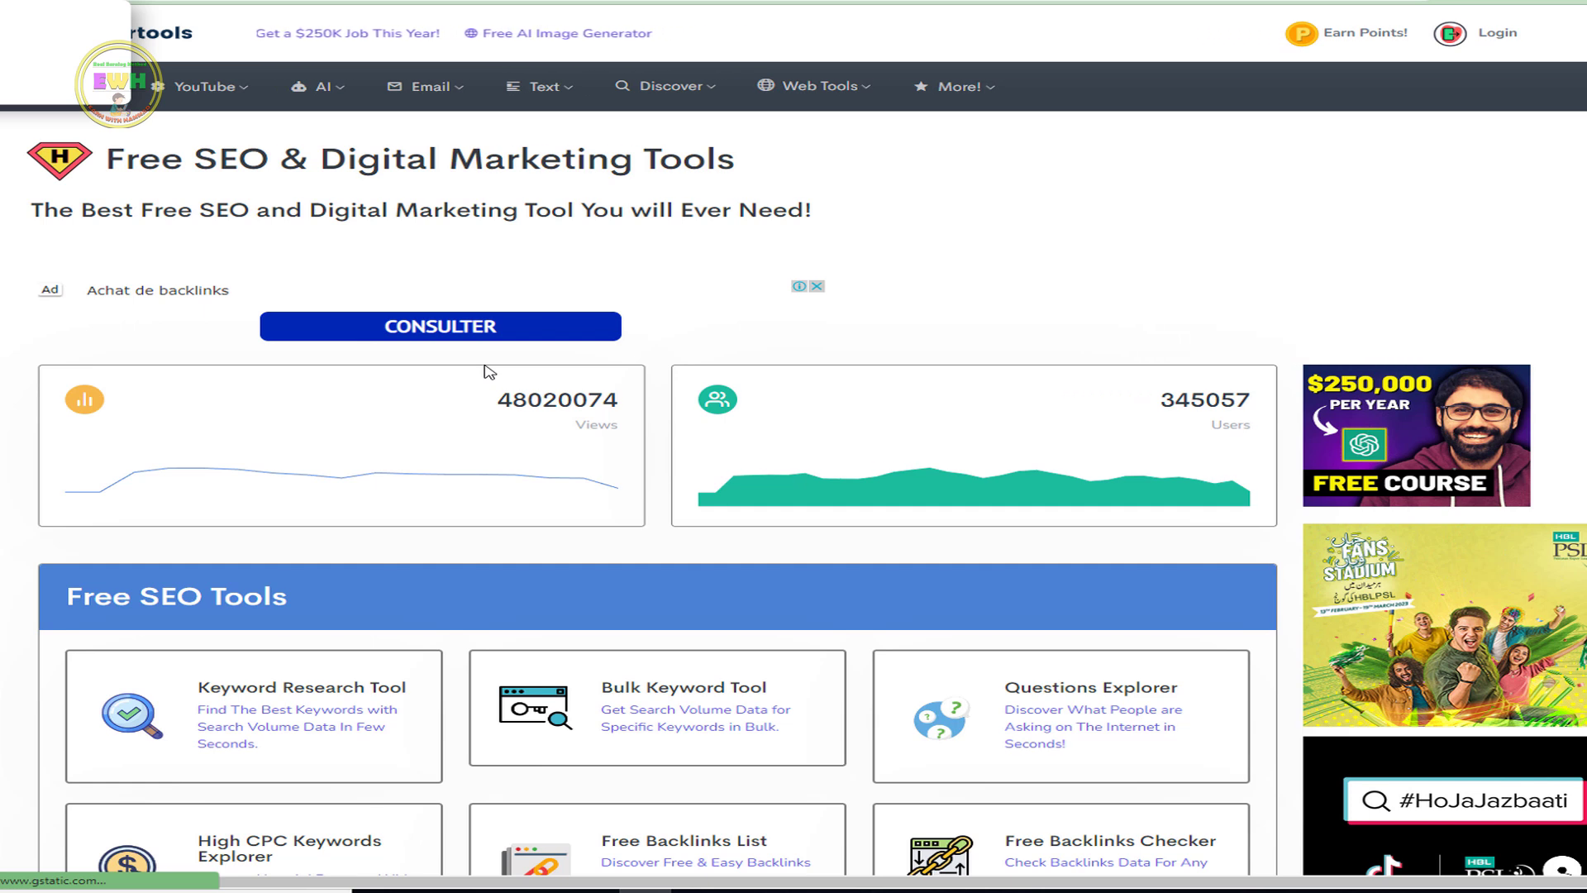
Read the homepage introduction and look over the Free SEO Tools section
{"action": "mouse_move", "coordinate": [248, 97]}
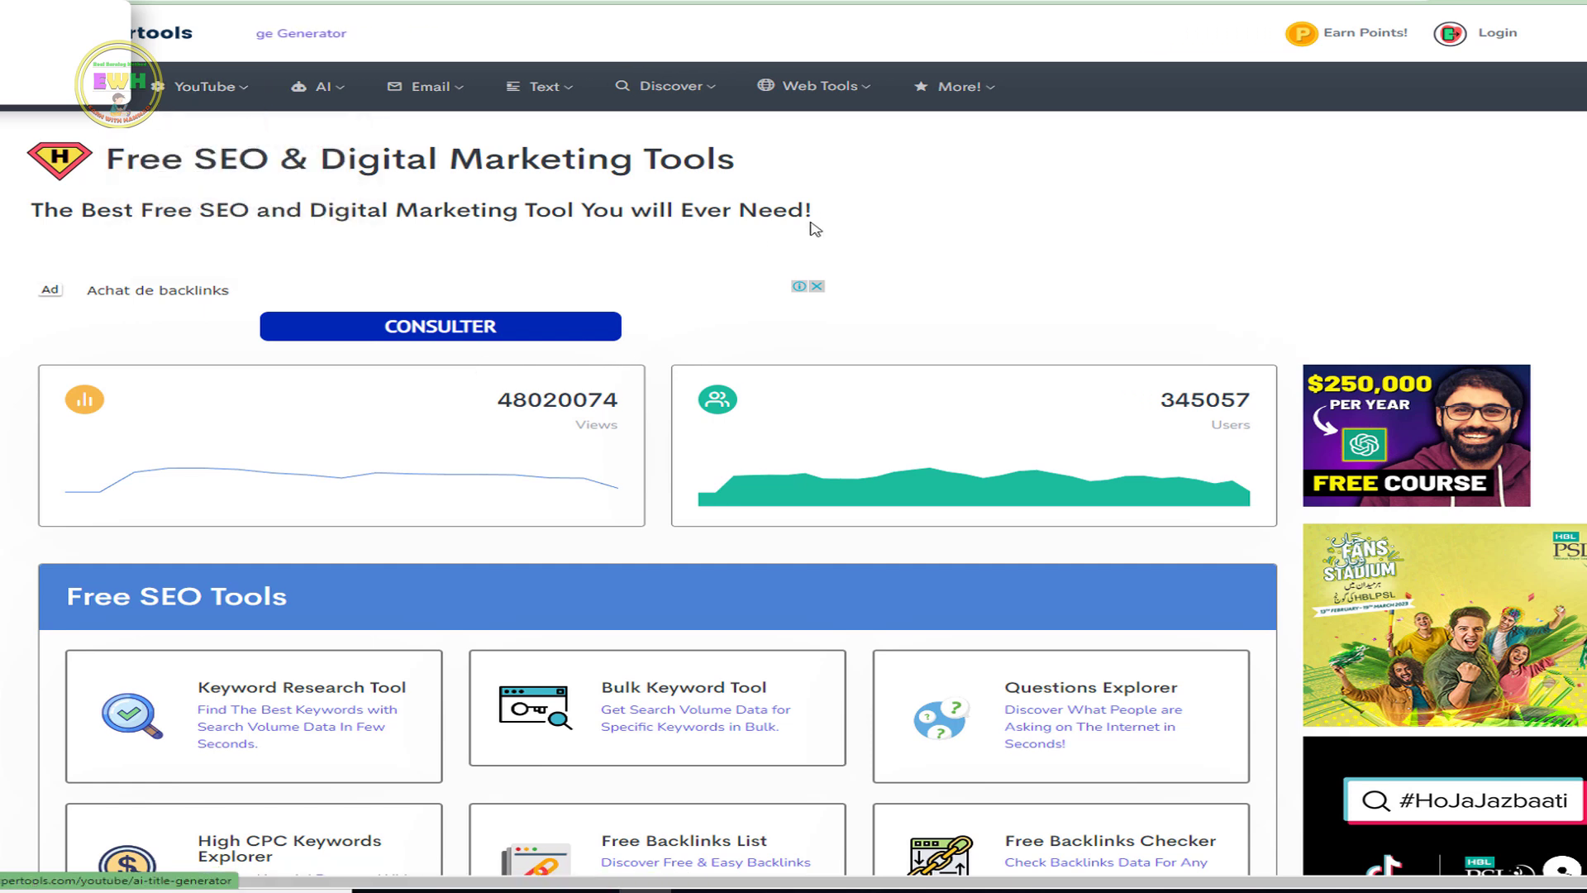
{"action": "left_click_drag", "start_coordinate": [821, 214], "coordinate": [323, 211]}
{"action": "left_click", "coordinate": [451, 232]}
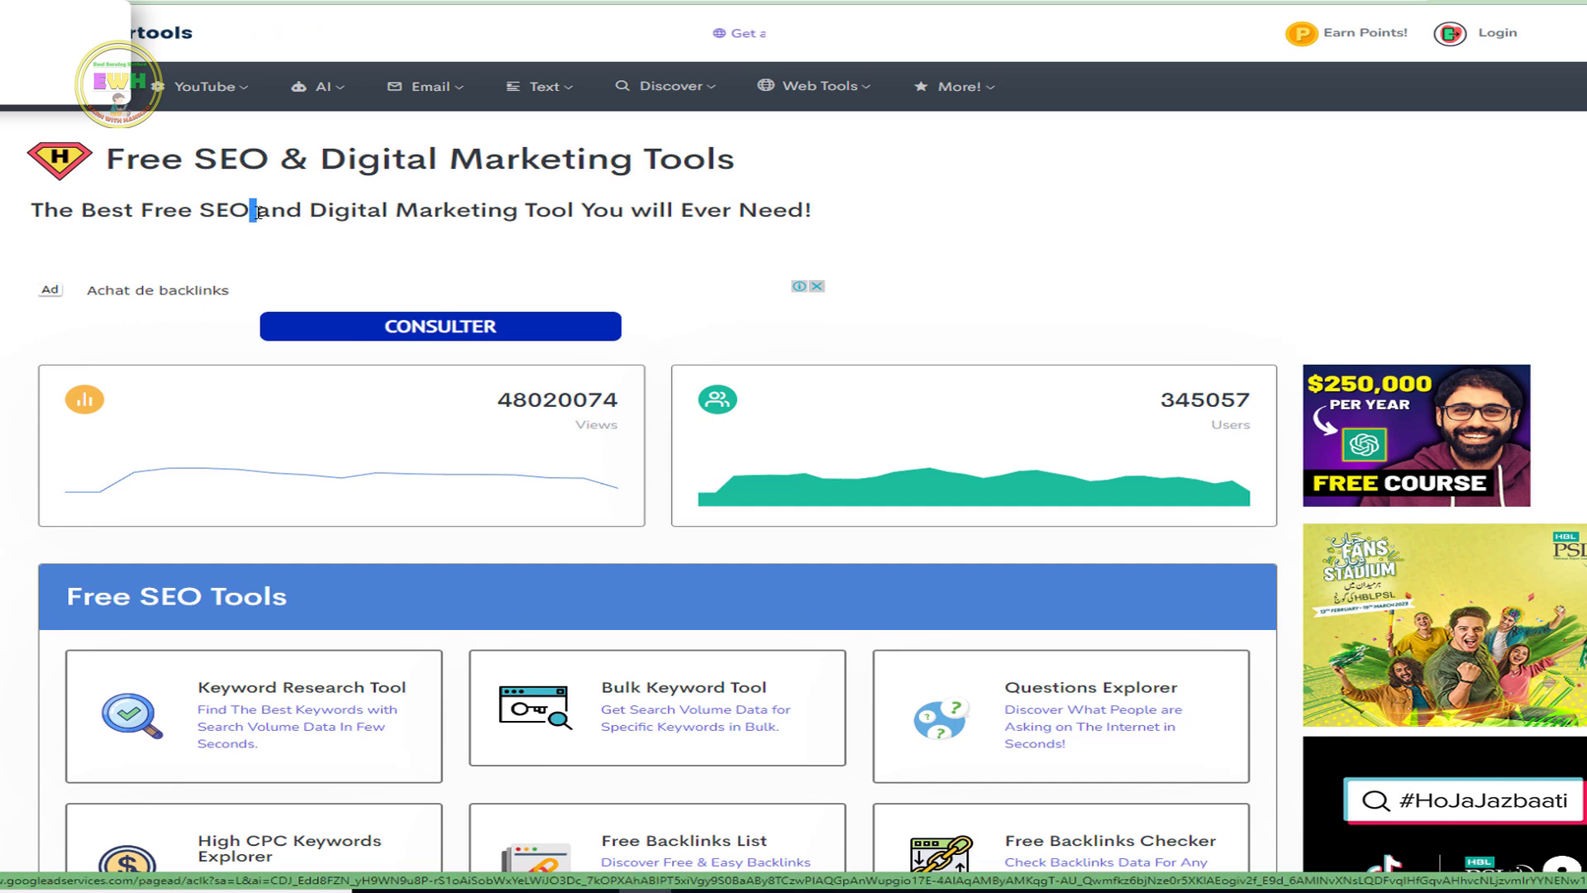
{"action": "left_click_drag", "start_coordinate": [303, 209], "coordinate": [313, 208]}
{"action": "left_click", "coordinate": [329, 270]}
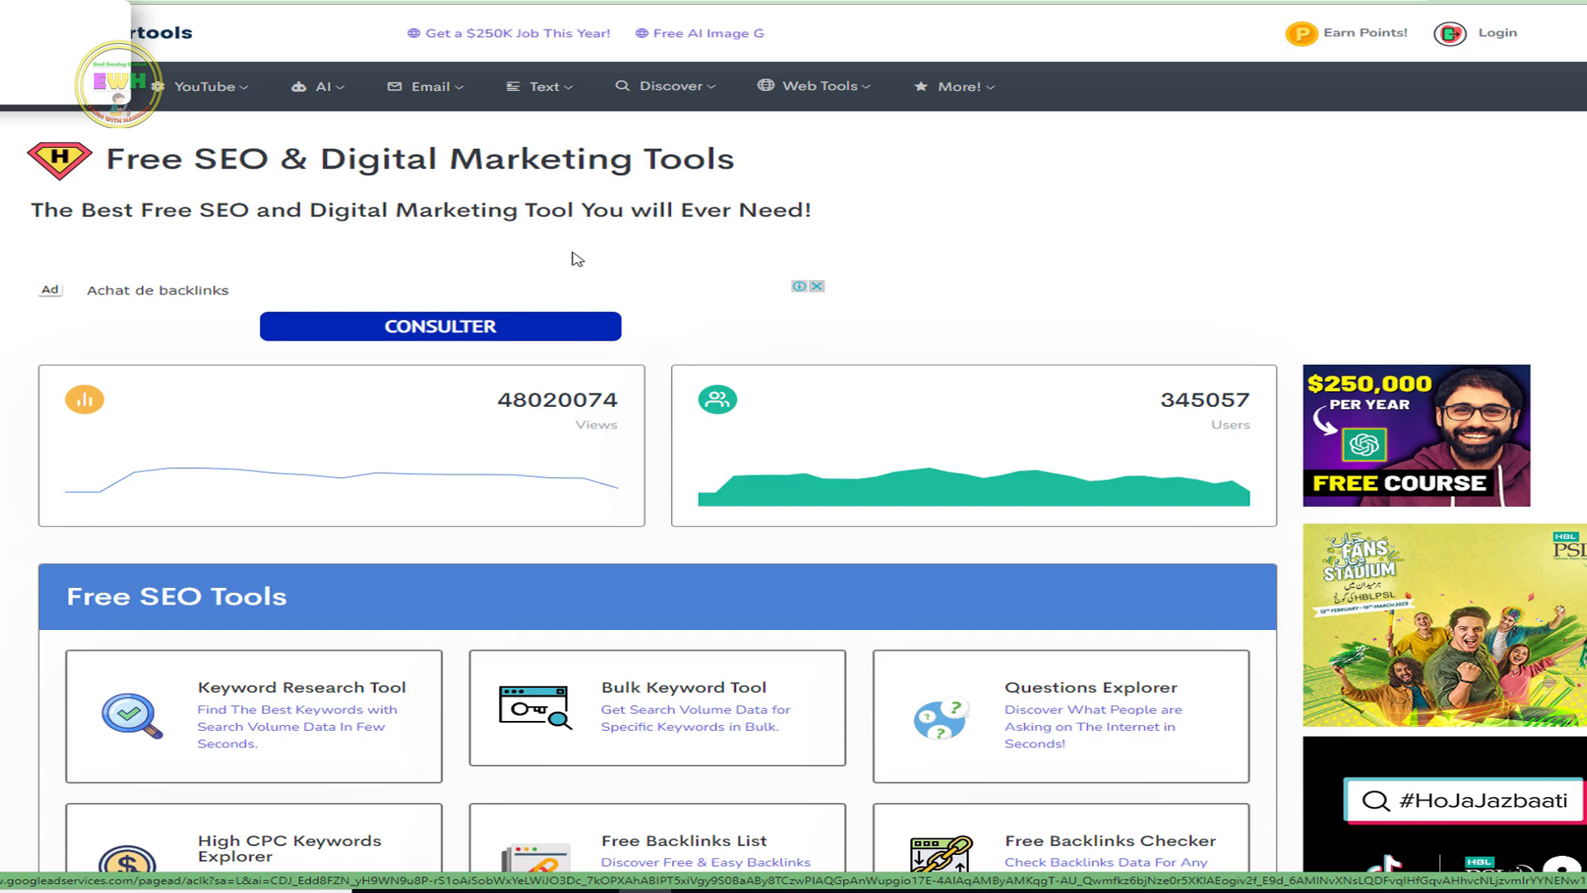
{"action": "scroll", "coordinate": [567, 258], "scroll_direction": "down", "scroll_amount": 7}
{"action": "scroll", "coordinate": [565, 244], "scroll_direction": "up", "scroll_amount": 2}
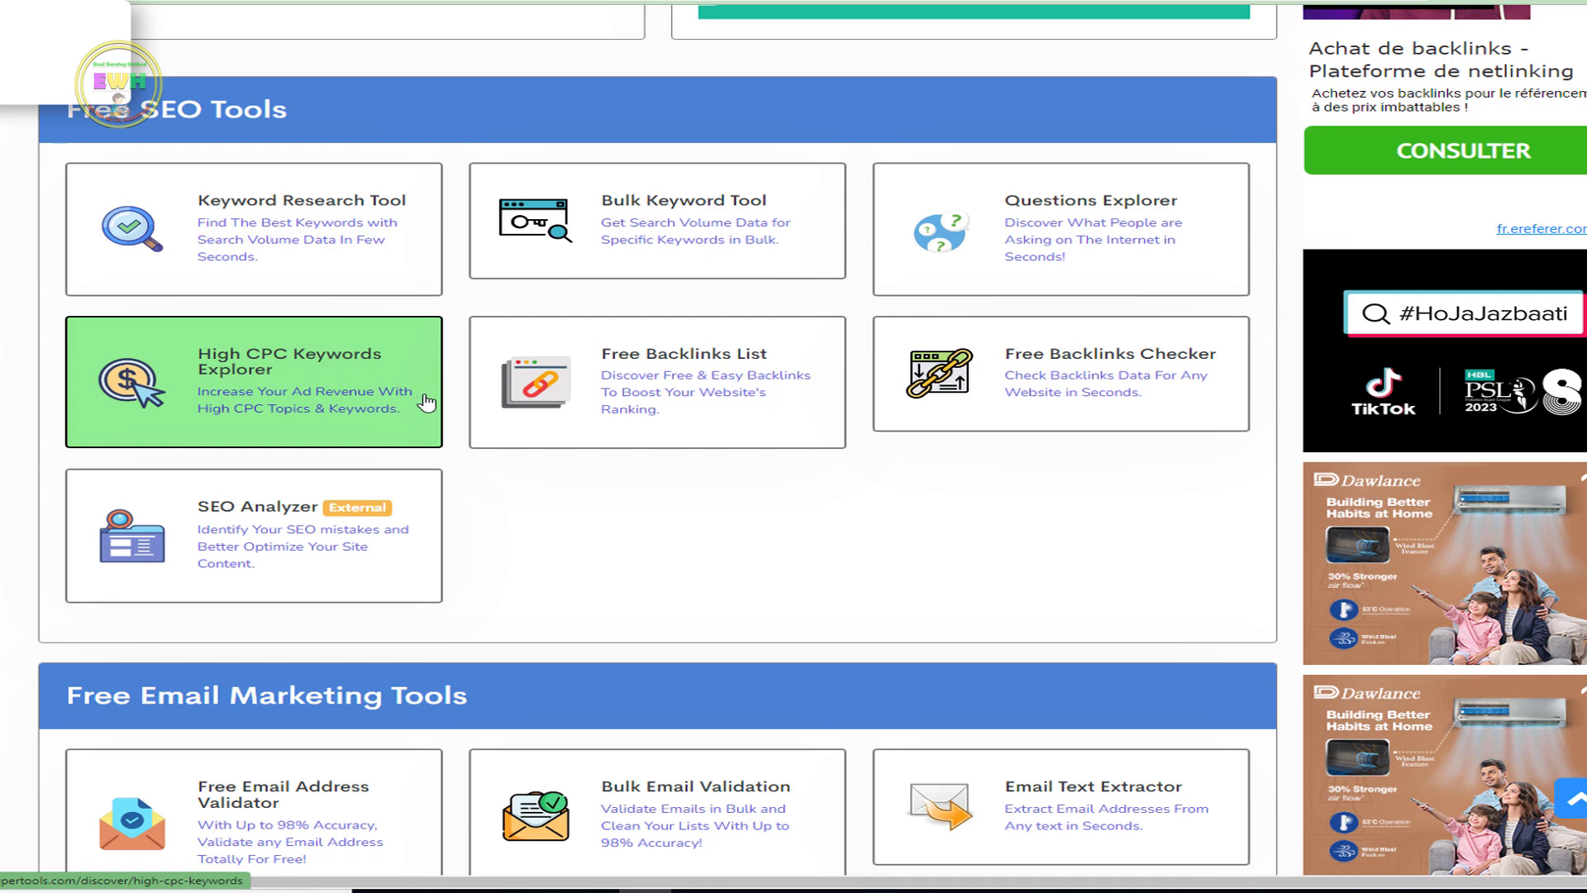
Open the free YouTube Keyword Tool from the tool listing and activate its keyword field
{"action": "scroll", "coordinate": [426, 402], "scroll_direction": "down", "scroll_amount": 10}
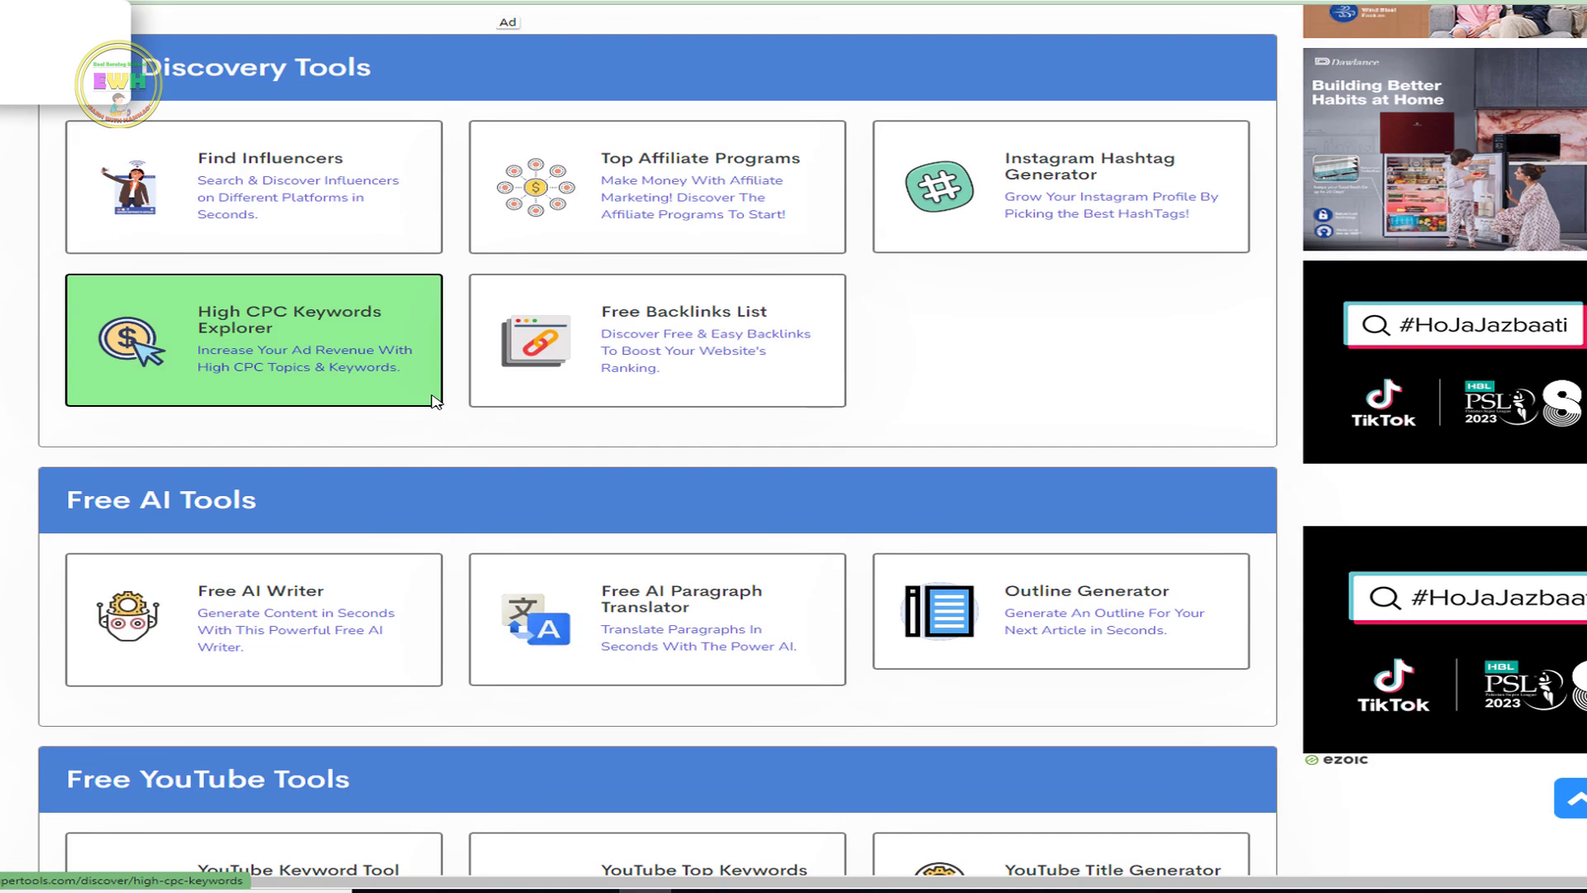
{"action": "scroll", "coordinate": [426, 405], "scroll_direction": "down", "scroll_amount": 7}
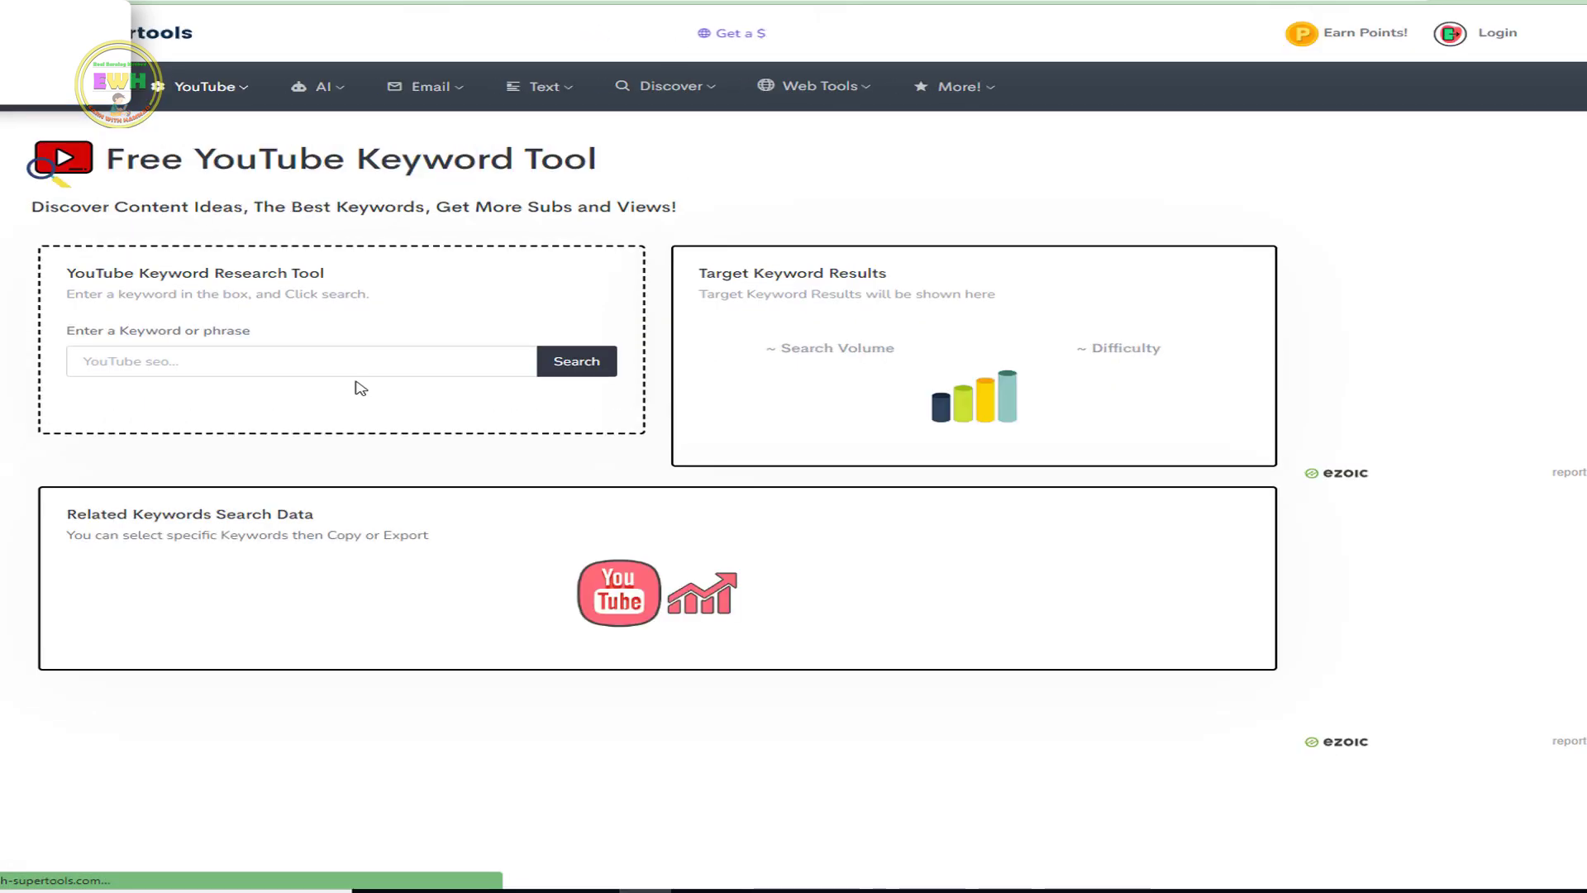
{"action": "left_click", "coordinate": [355, 360]}
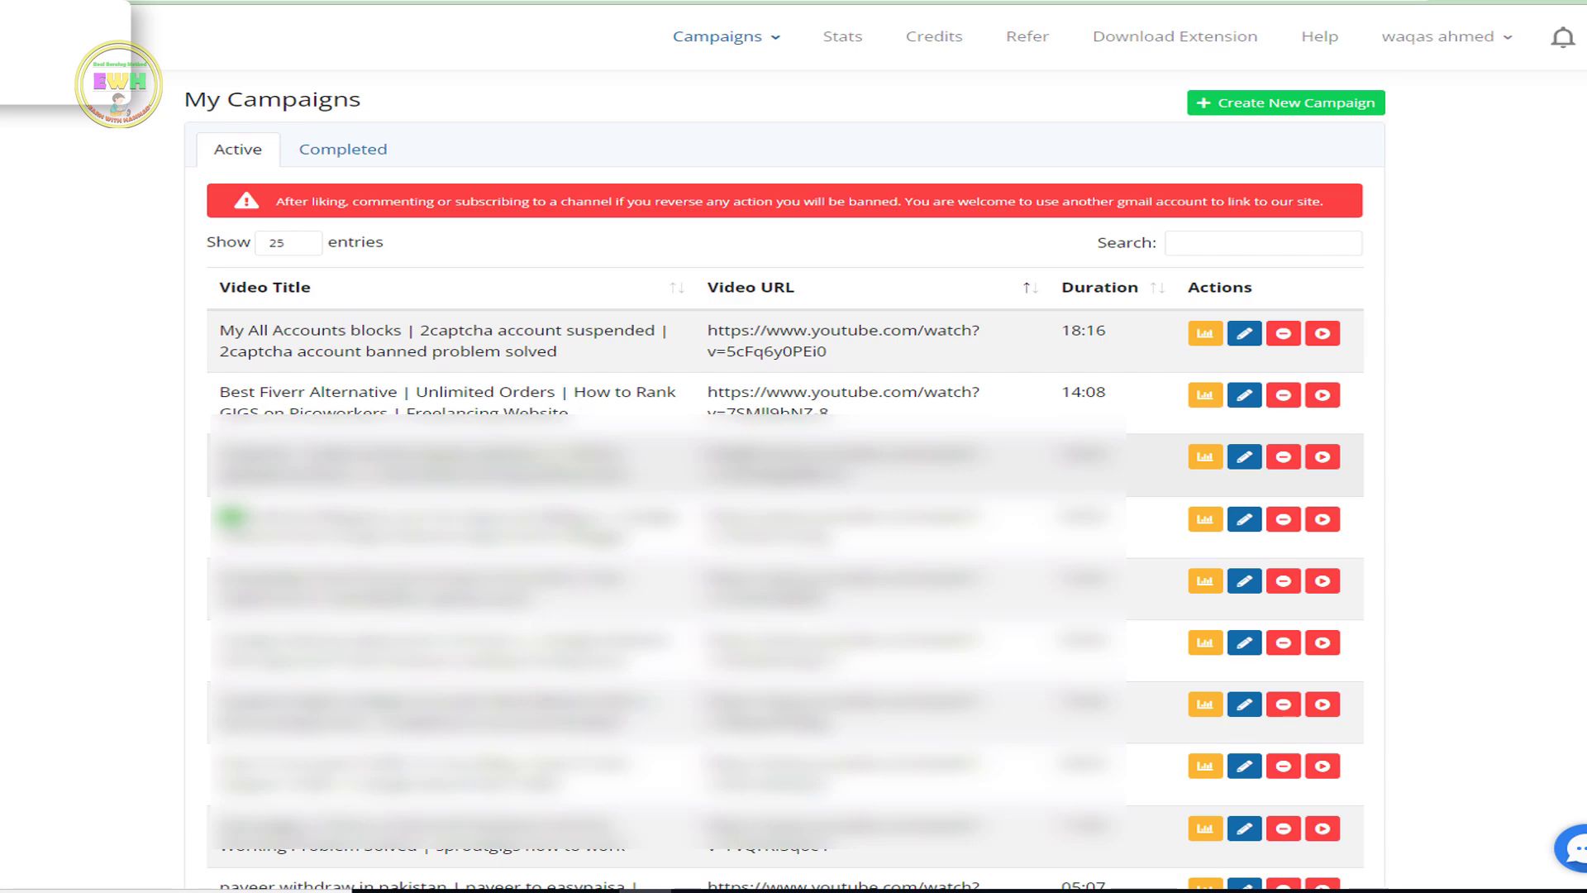
Switch to Engaged Hits and review the whole list of active video campaigns on My Campaigns
{"action": "scroll", "coordinate": [786, 496], "scroll_direction": "down", "scroll_amount": 12}
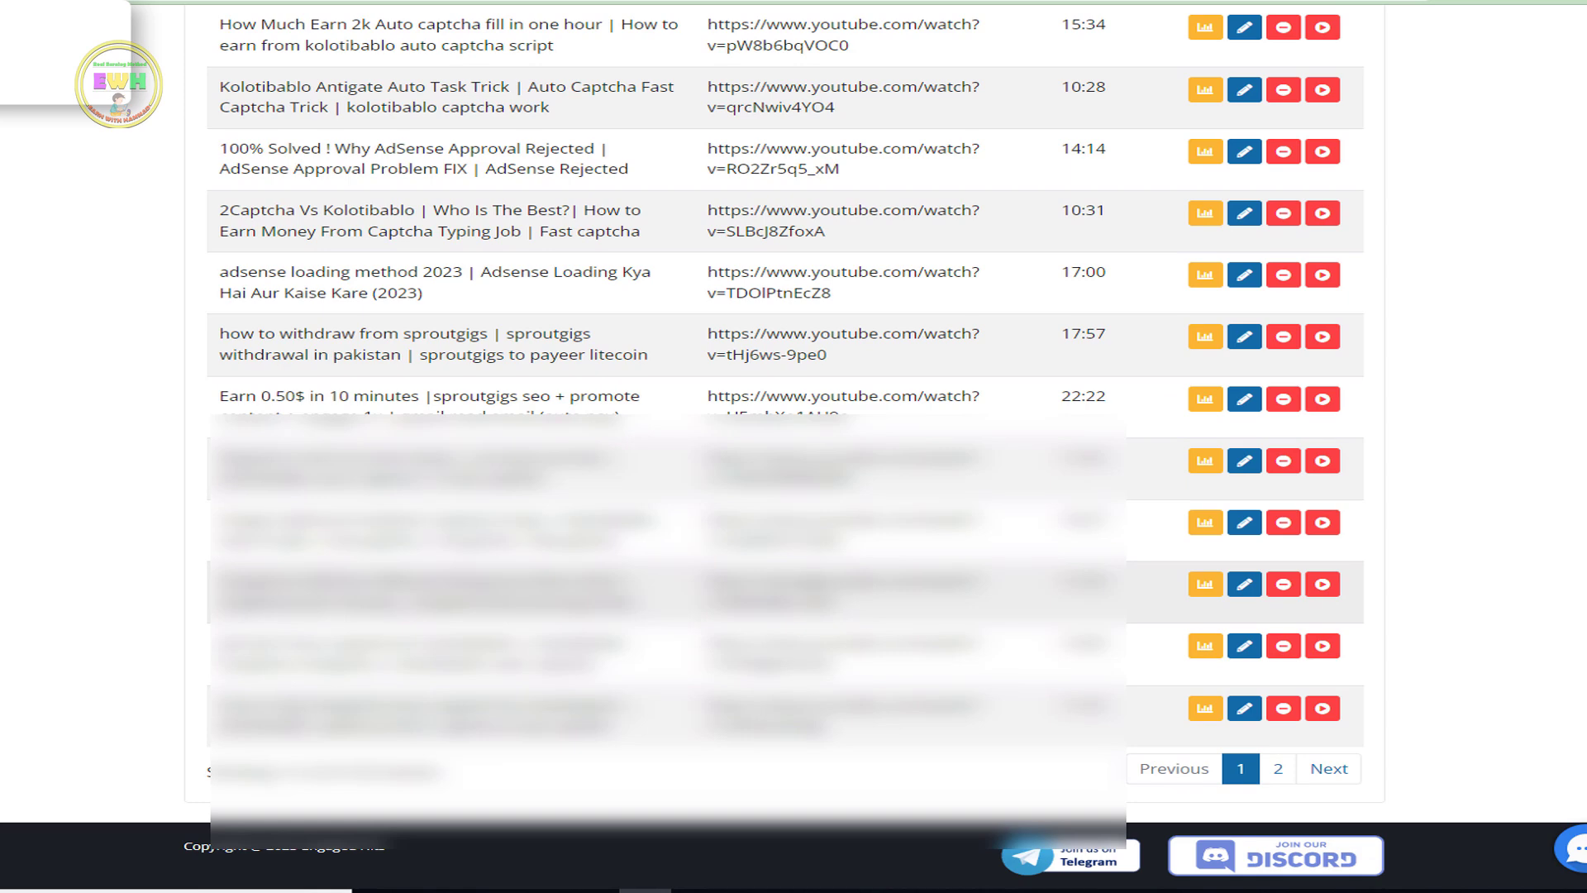
{"action": "scroll", "coordinate": [785, 447], "scroll_direction": "up", "scroll_amount": 10}
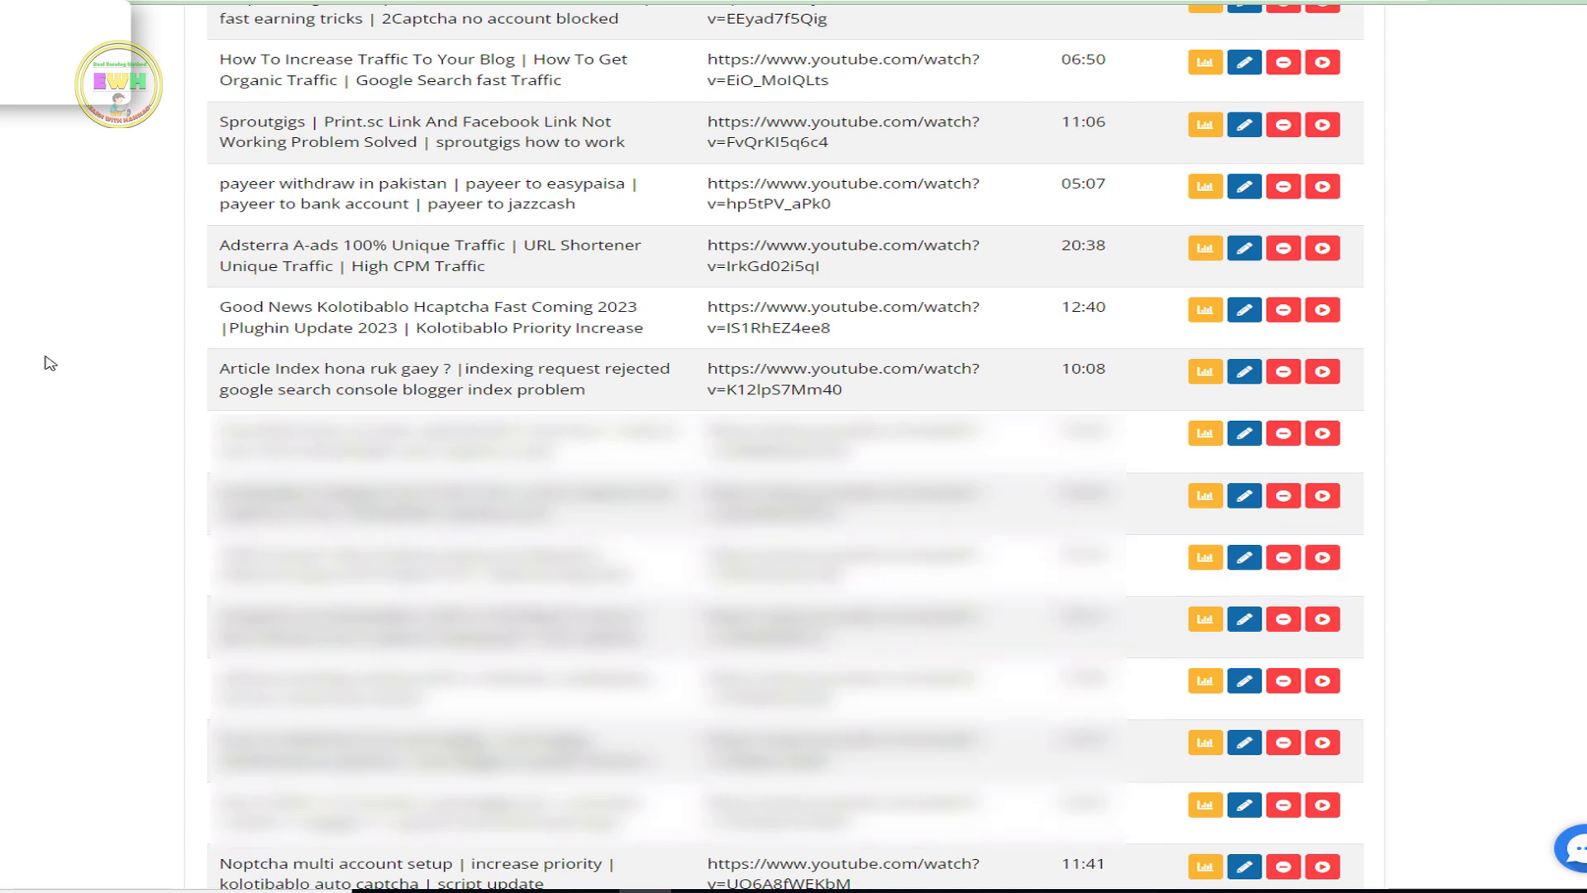
{"action": "scroll", "coordinate": [82, 378], "scroll_direction": "up", "scroll_amount": 4}
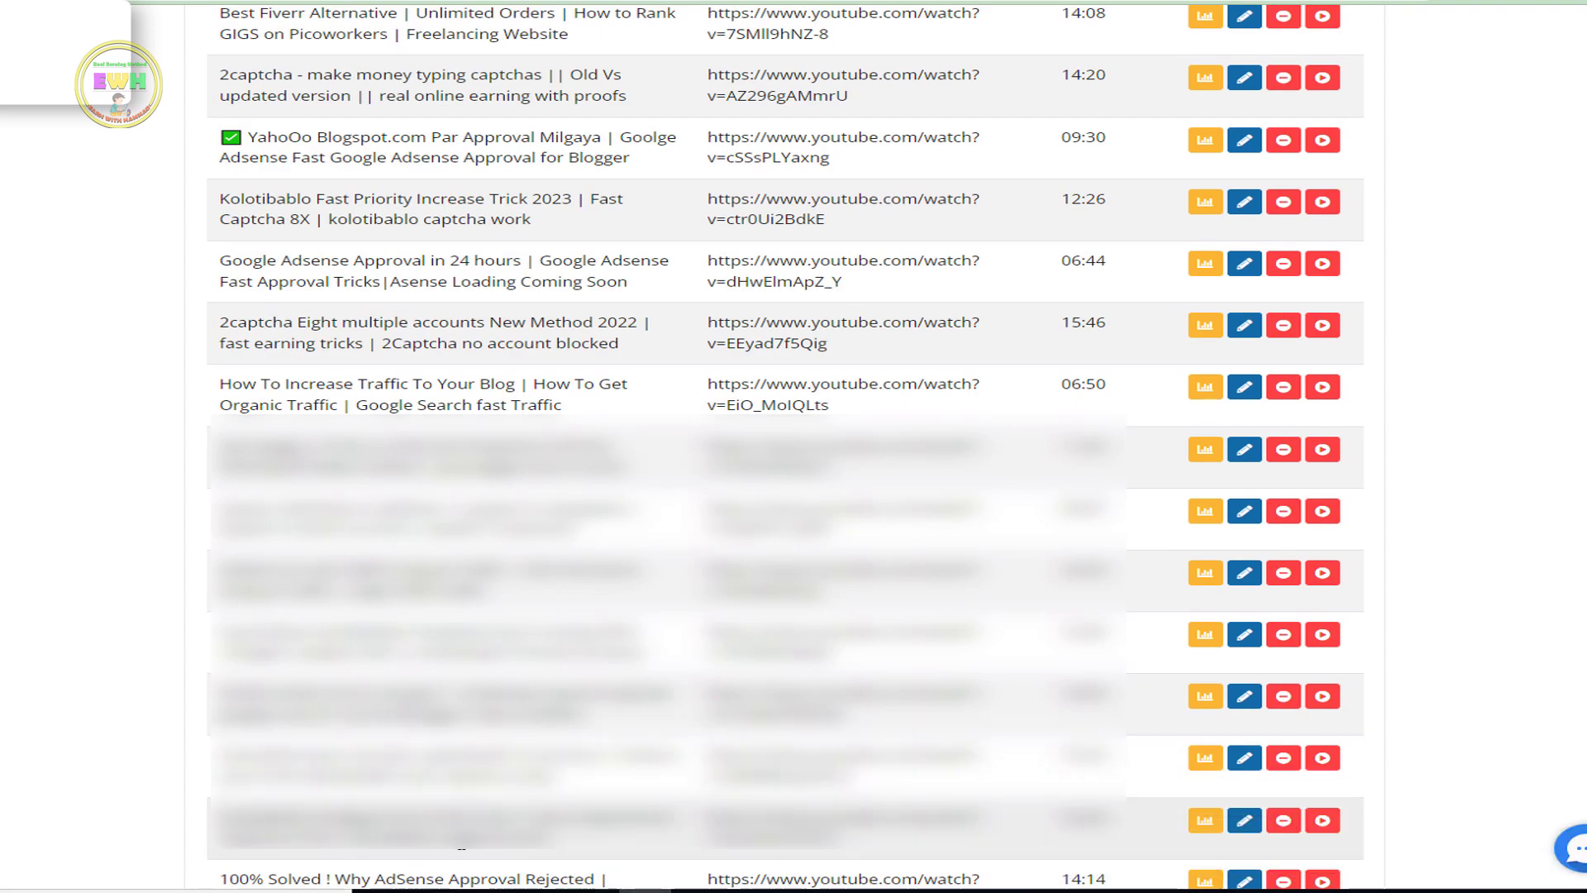
{"action": "scroll", "coordinate": [100, 555], "scroll_direction": "up", "scroll_amount": 5}
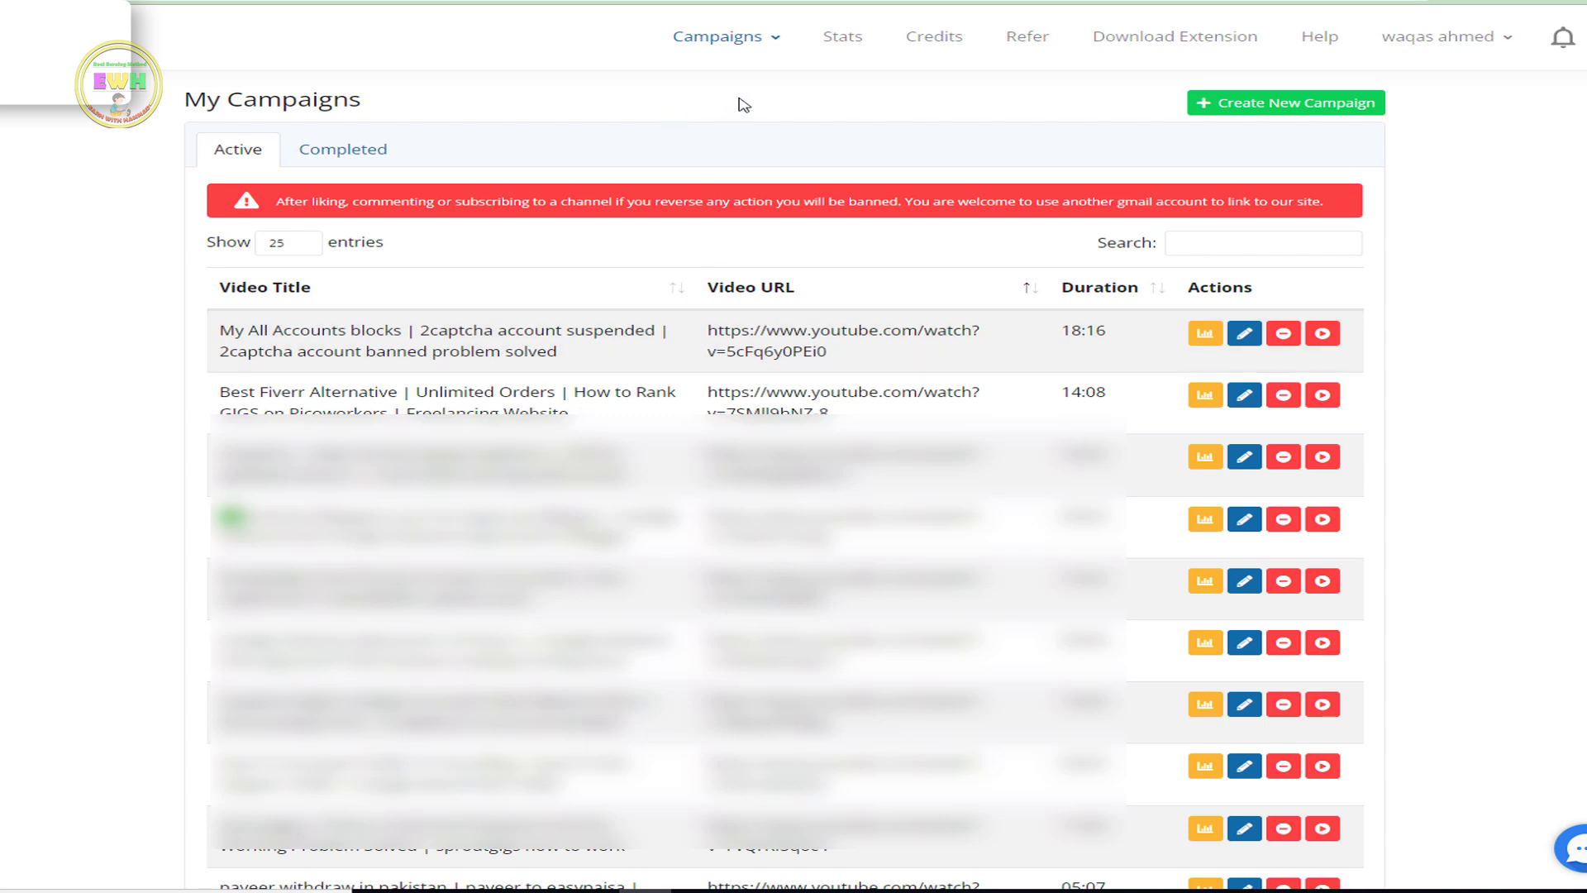
Open the Engaged Hits browser extension, highlight the Google Authenticator wording in its code request, and close it
{"action": "left_click", "coordinate": [748, 41]}
{"action": "left_click", "coordinate": [1501, 58]}
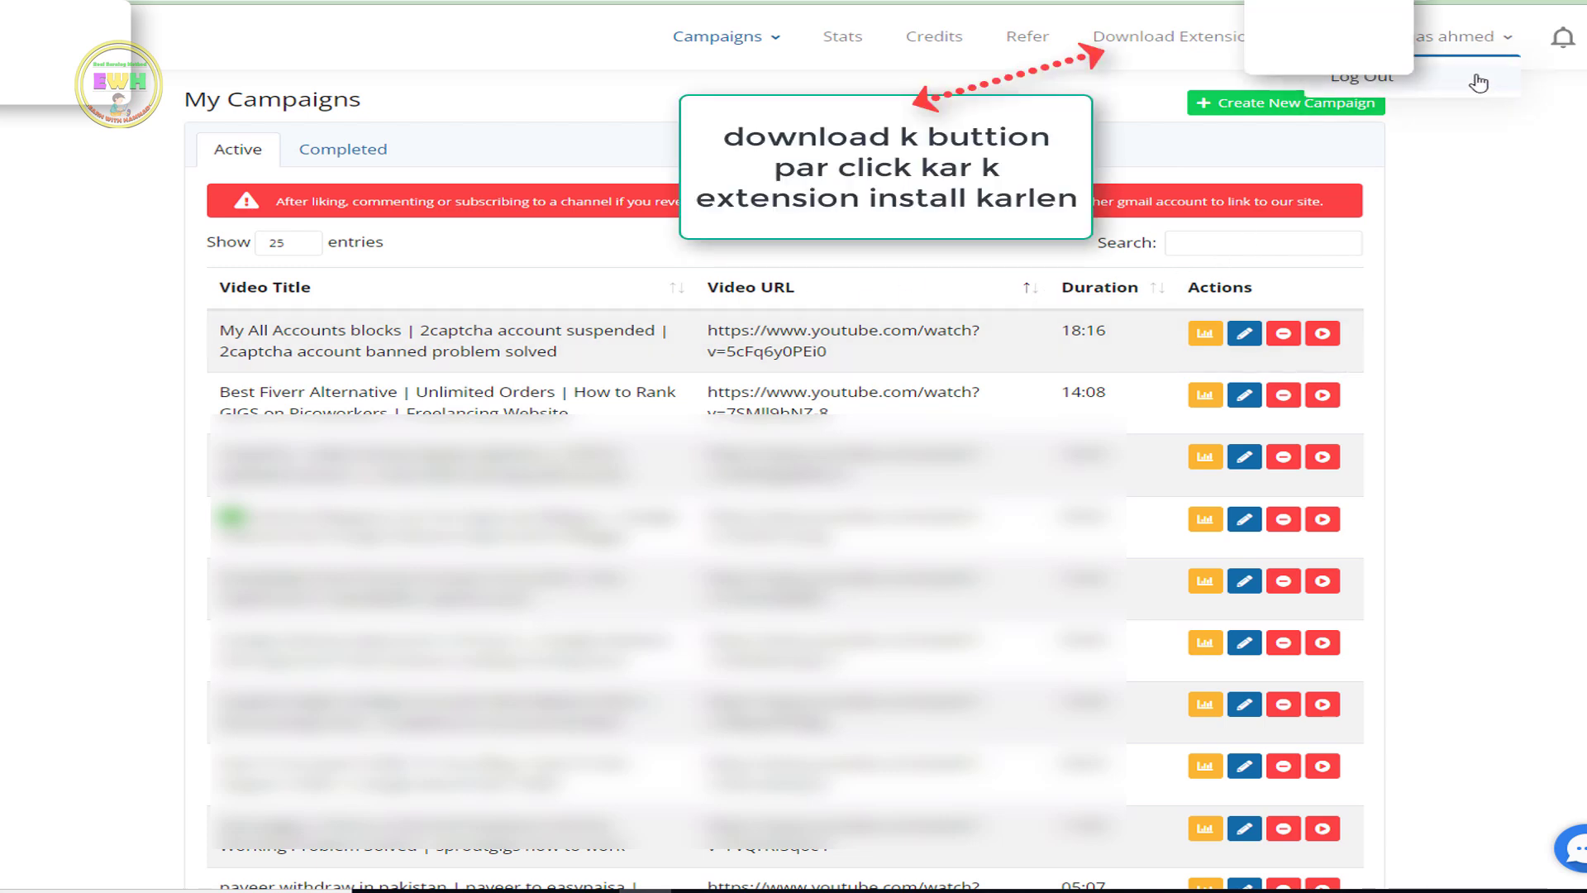
{"action": "left_click", "coordinate": [1480, 36]}
{"action": "left_click", "coordinate": [1466, 4]}
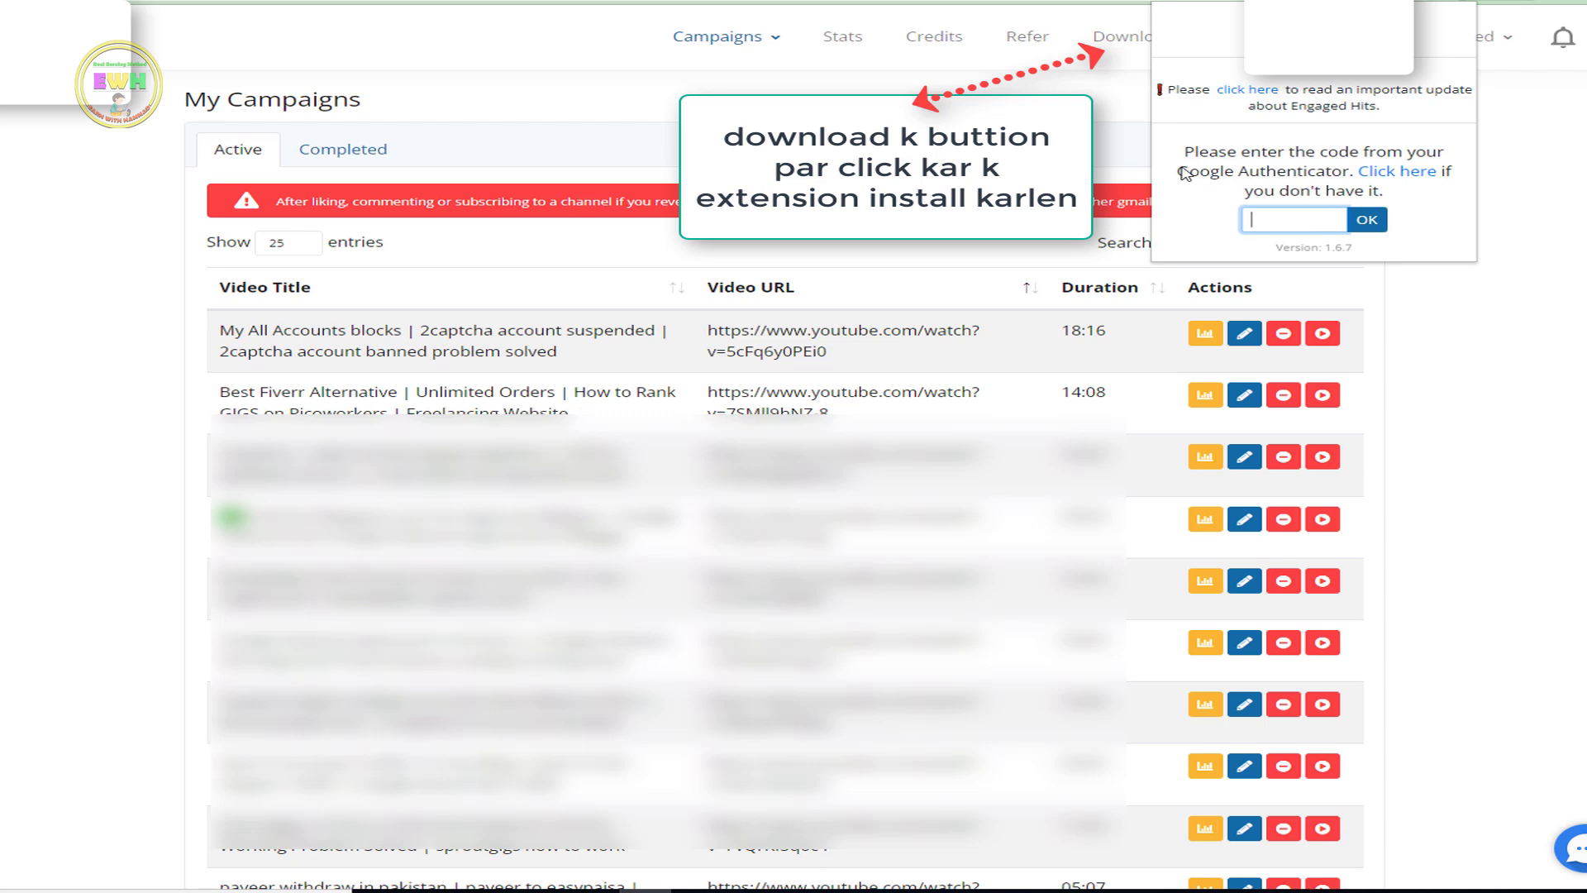
{"action": "left_click_drag", "start_coordinate": [1177, 172], "coordinate": [1350, 176]}
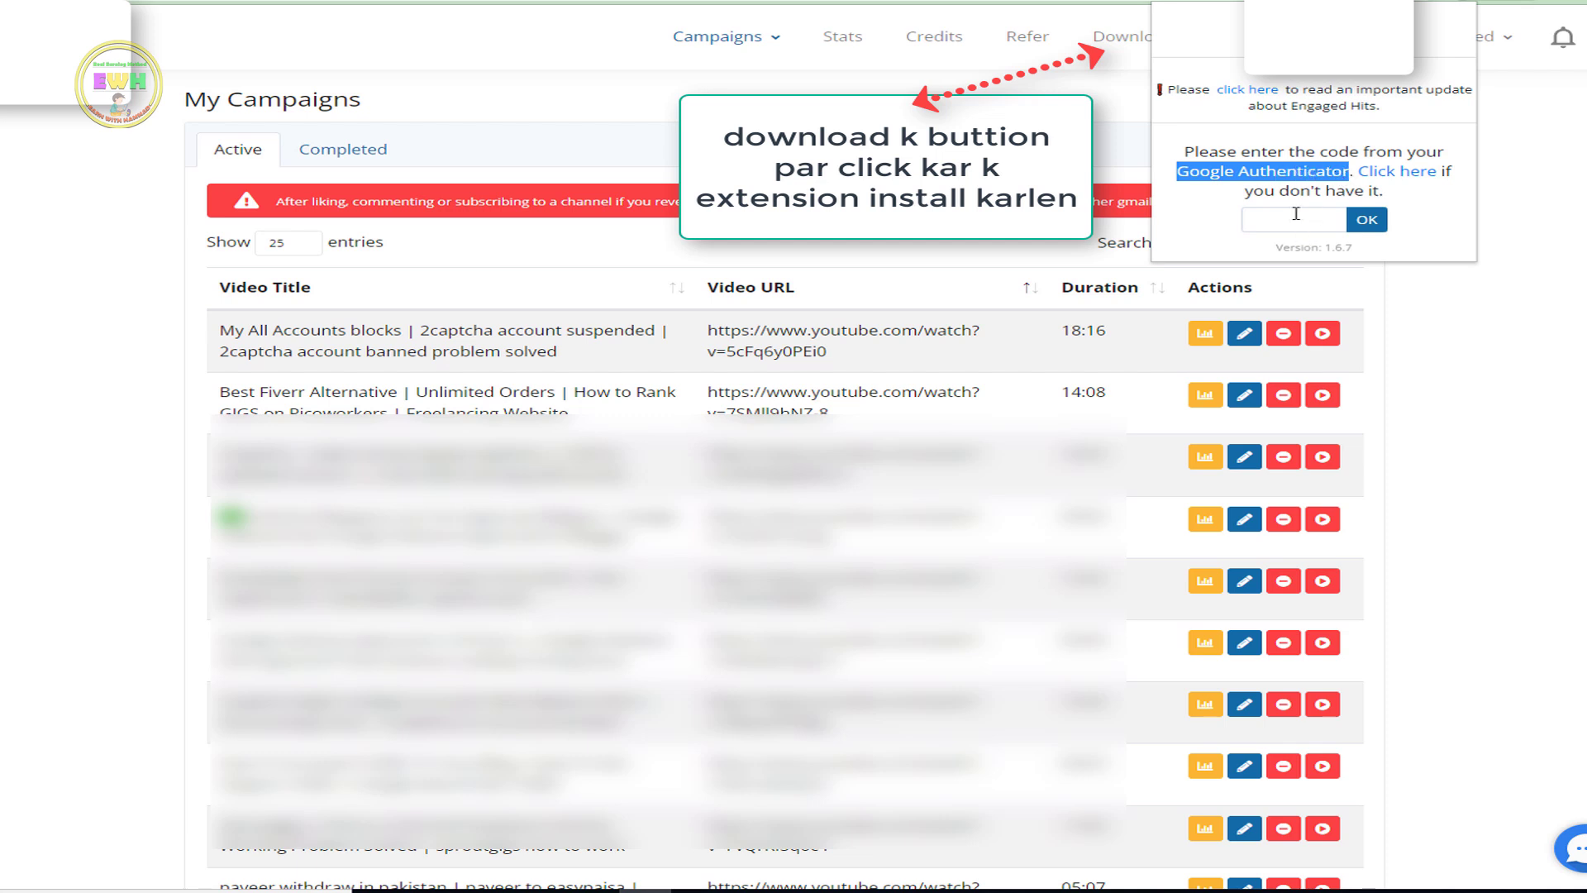
{"action": "left_click", "coordinate": [740, 70]}
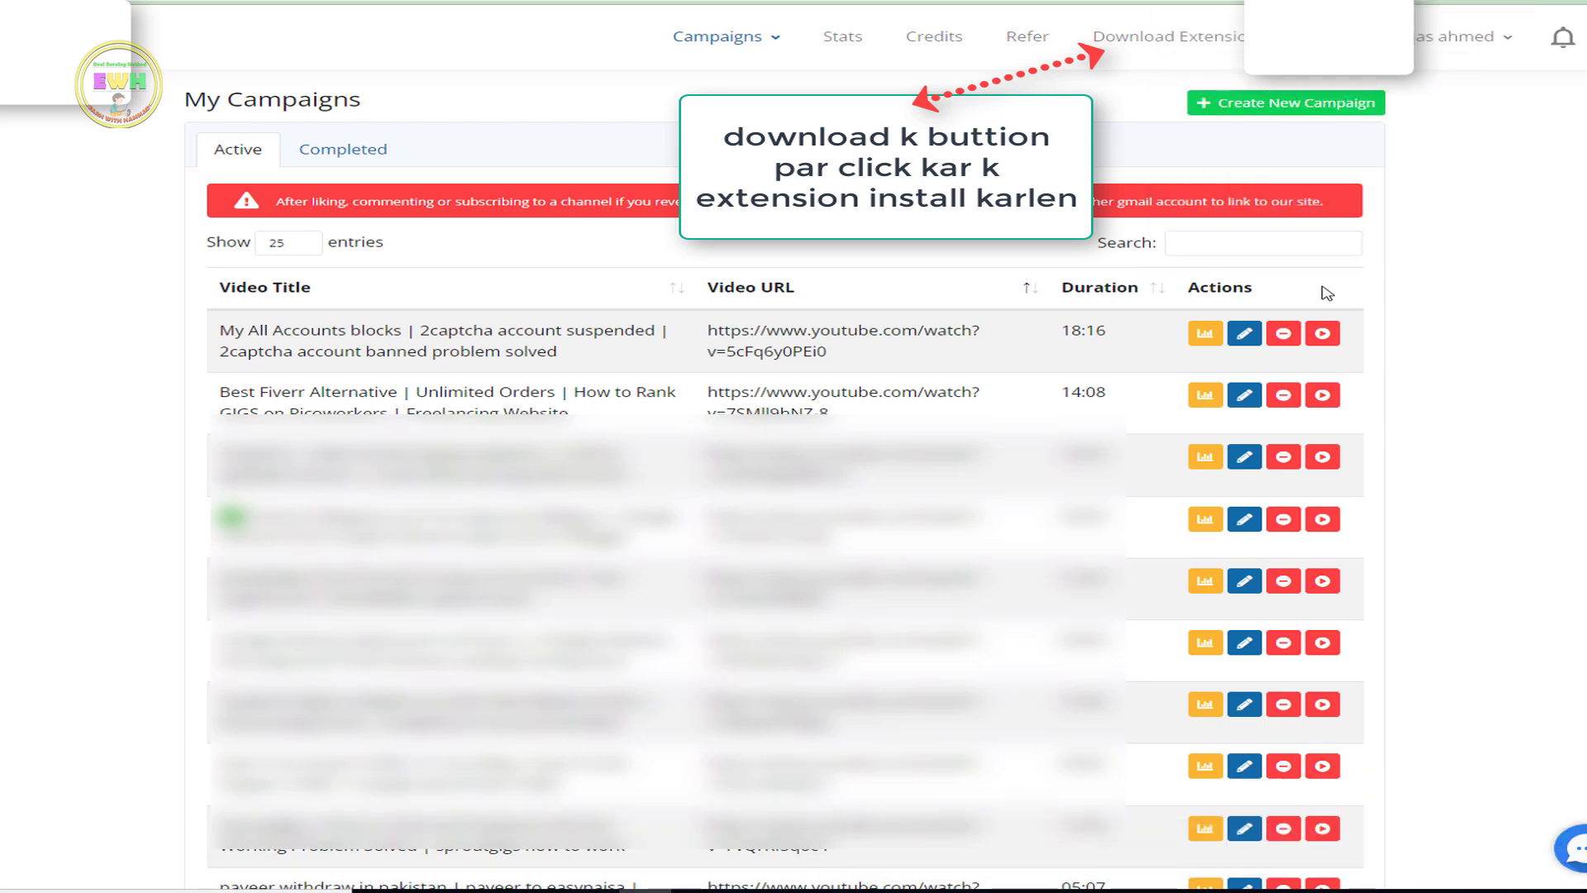
Reopen the Engaged Hits extension, submit the Google Authenticator code, and start the reCAPTCHA check
{"action": "left_click", "coordinate": [1449, 20]}
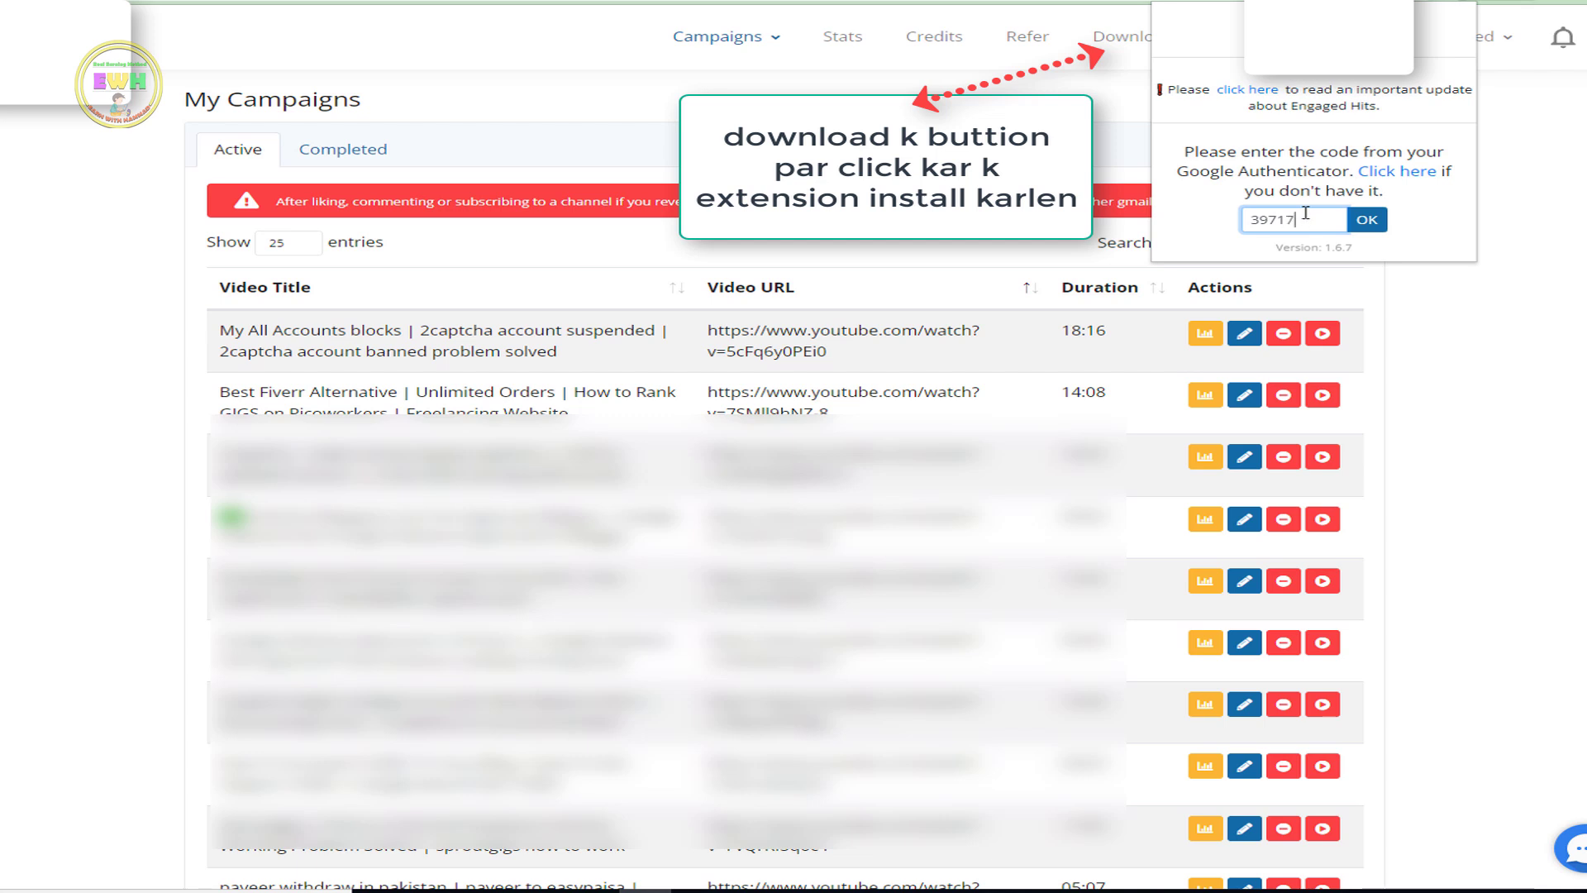
{"action": "key", "text": "Return"}
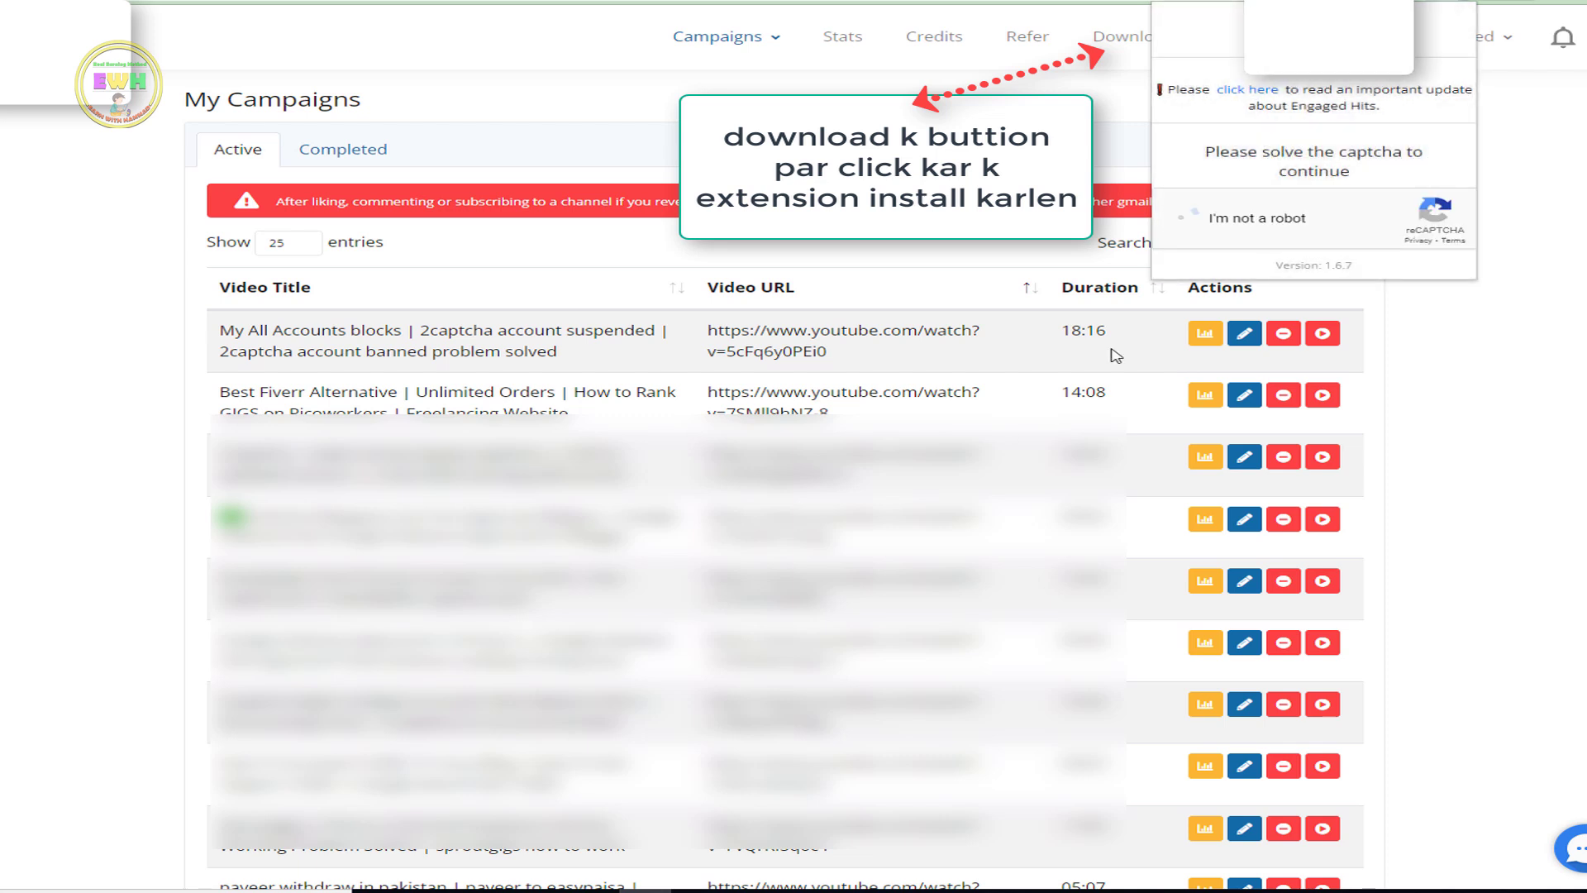
{"action": "left_click", "coordinate": [1182, 217]}
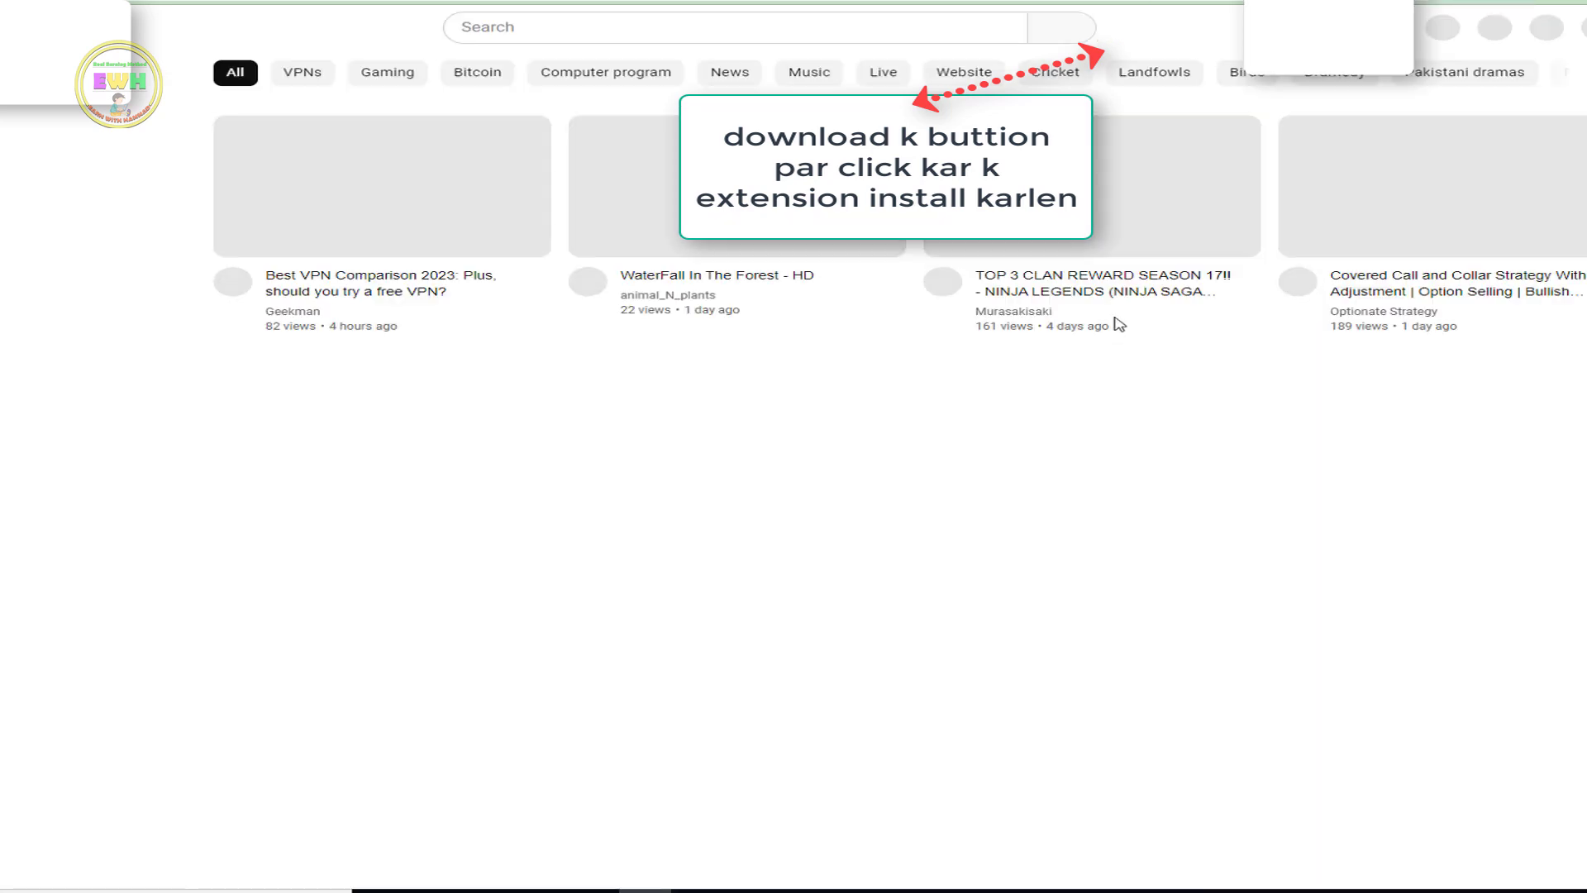
Search YouTube for the video title "sementara libur dulu mancinya kita curhat aja yah"
{"action": "type", "text": "sementara libur dulu mancinya ki"}
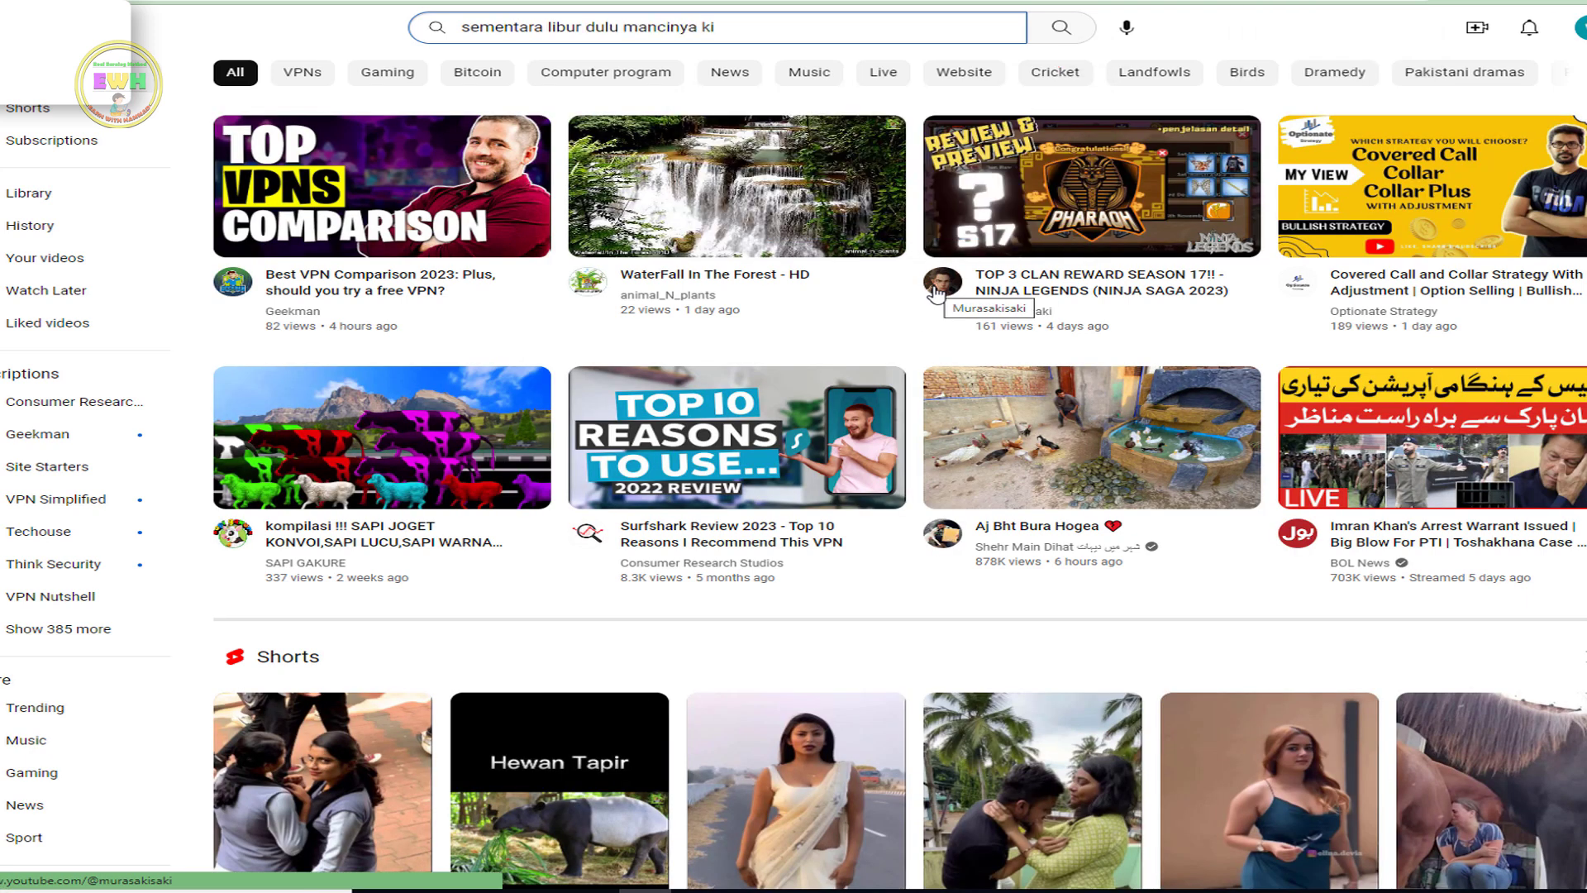
{"action": "type", "text": "ta curhat aja yah😂😂😂😂??????"}
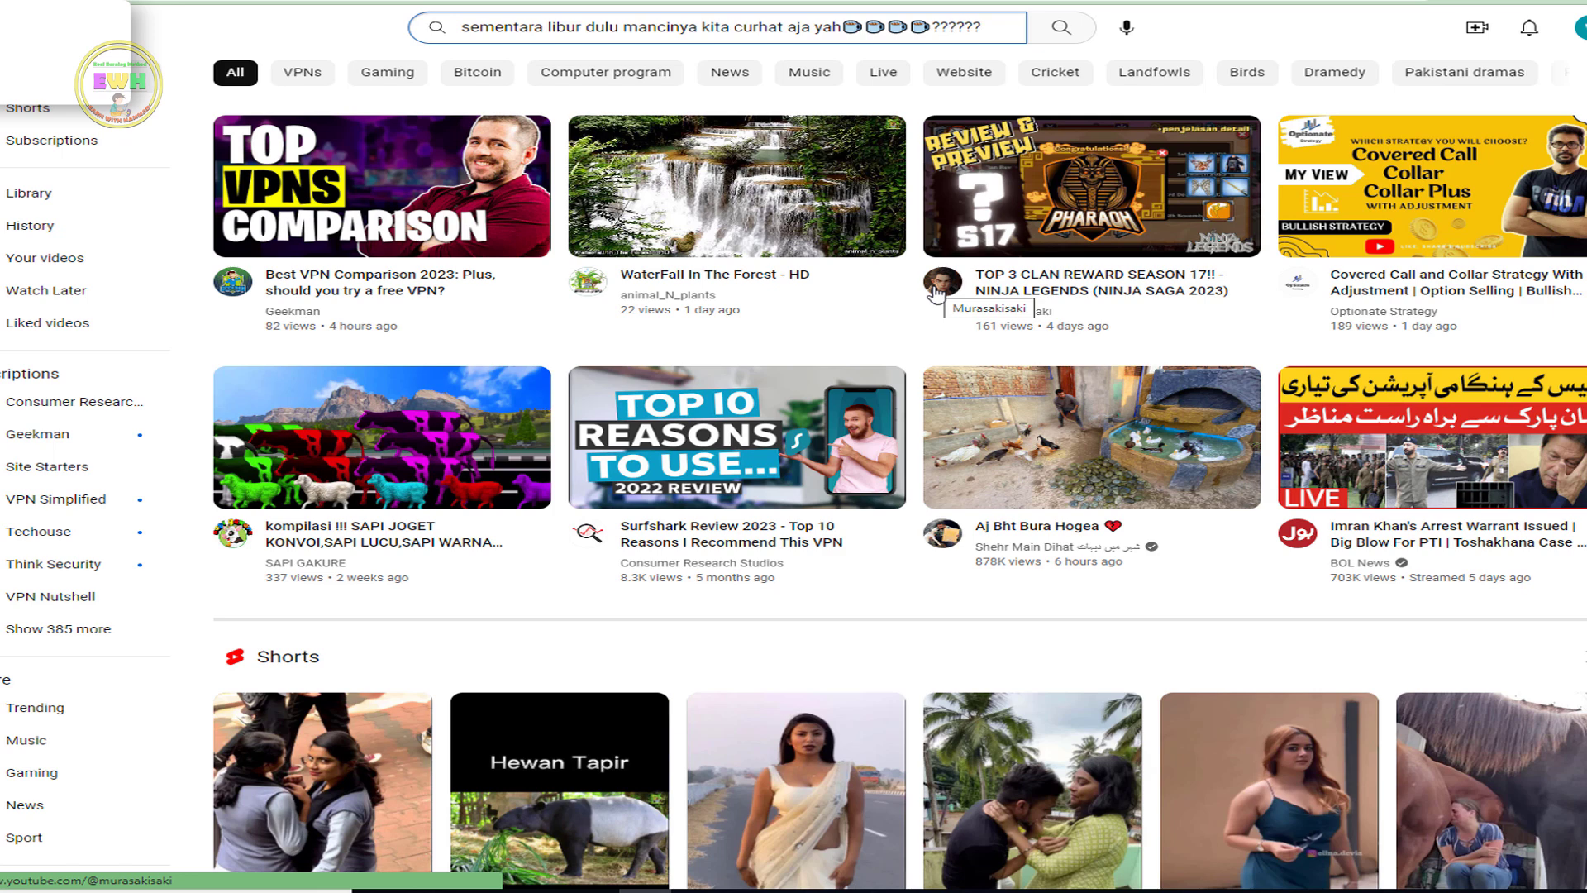
{"action": "type", "text": "??????????"}
{"action": "key", "text": "Return"}
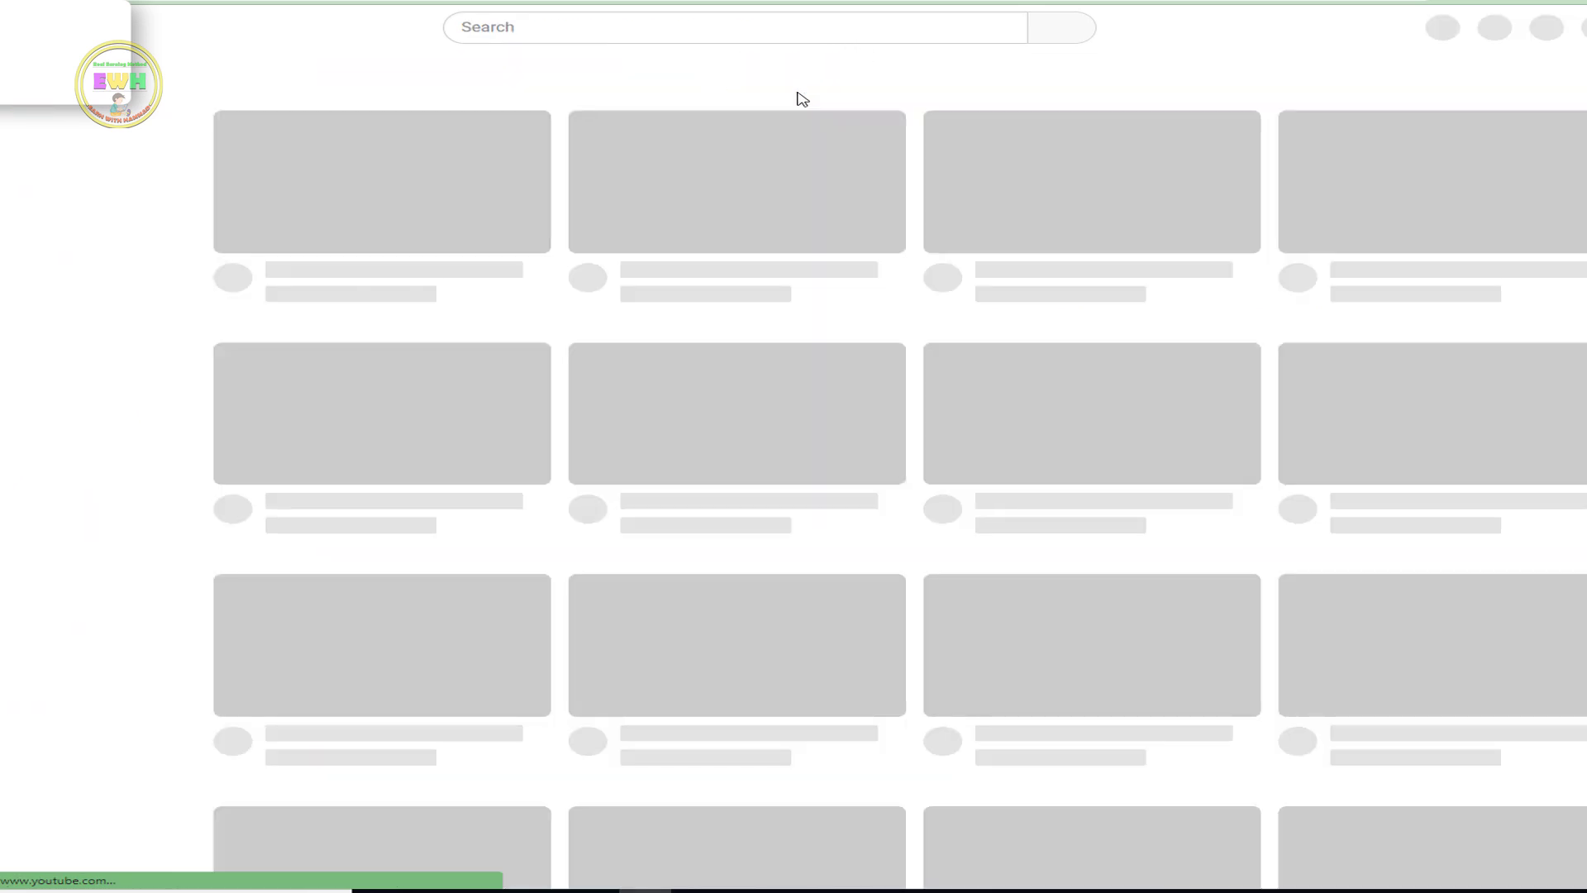
{"action": "type", "text": "https://www.youtube.com/watch?v="}
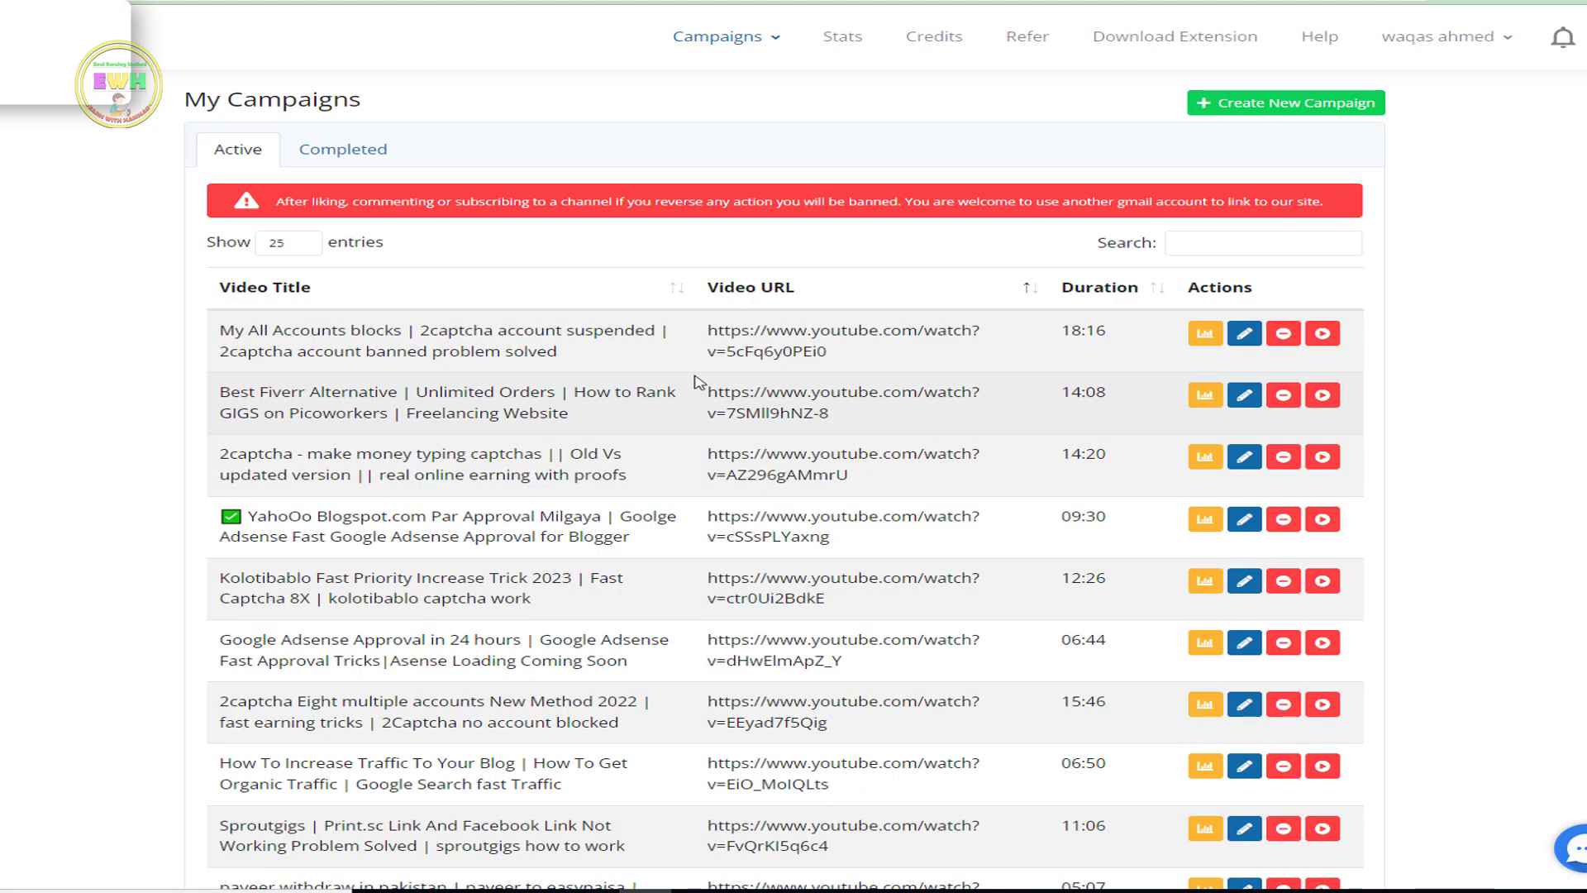
Open the Engaged Hits Credits page and check the points balance and the points spent
{"action": "left_click", "coordinate": [904, 40]}
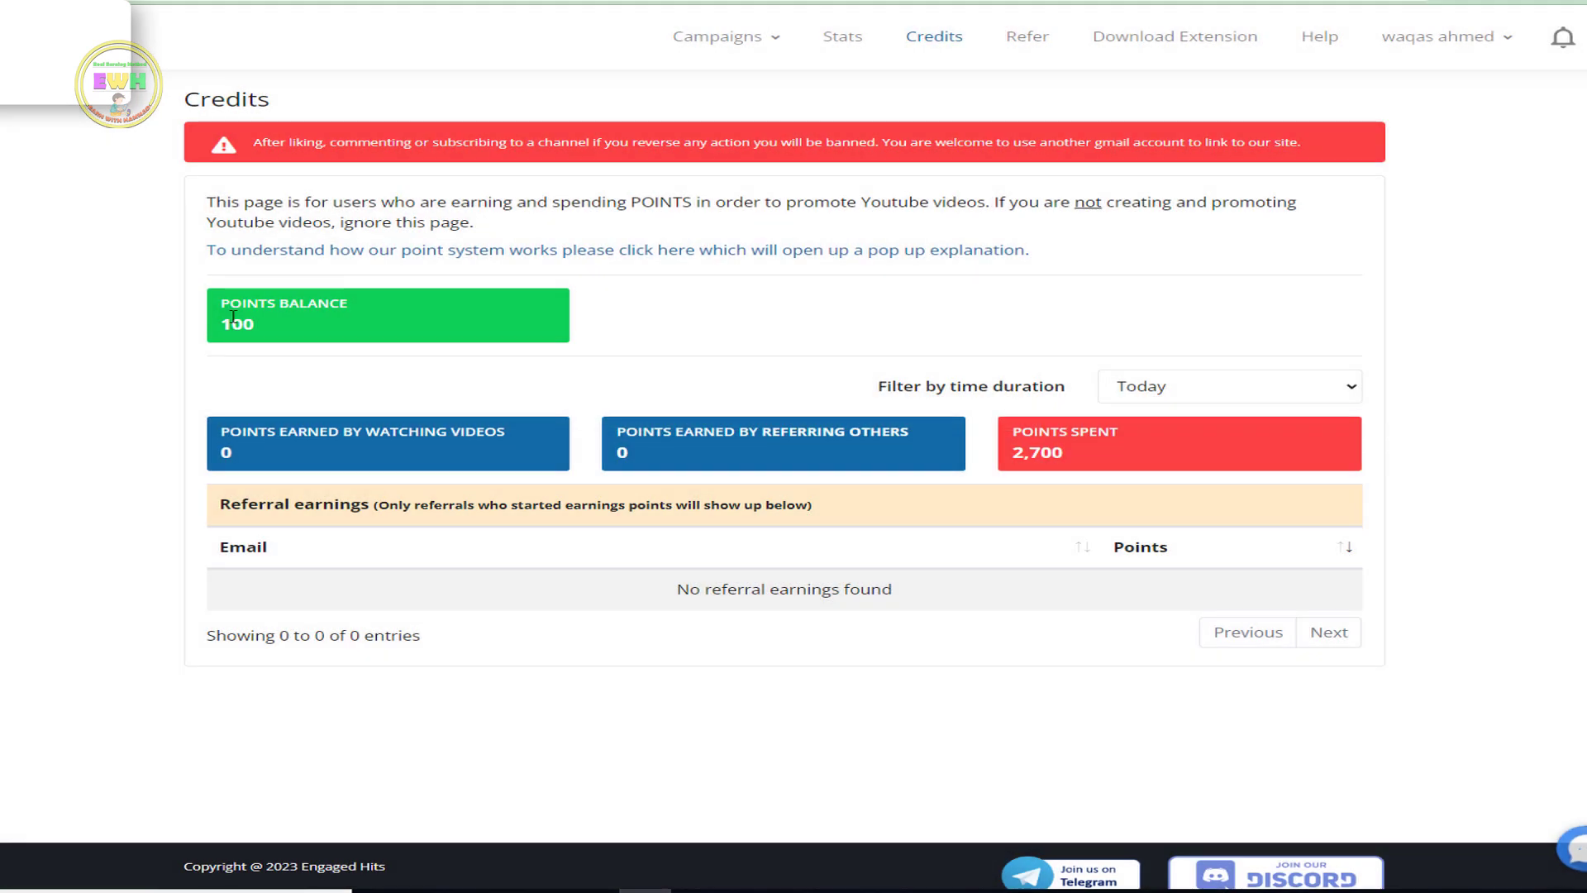
{"action": "left_click_drag", "start_coordinate": [222, 307], "coordinate": [370, 314]}
{"action": "left_click", "coordinate": [357, 327]}
{"action": "left_click_drag", "start_coordinate": [1106, 458], "coordinate": [1008, 465]}
{"action": "left_click_drag", "start_coordinate": [296, 331], "coordinate": [197, 326]}
{"action": "left_click", "coordinate": [318, 342]}
Open the Create New Campaign form and examine its YouTube video URL field
{"action": "mouse_move", "coordinate": [717, 57]}
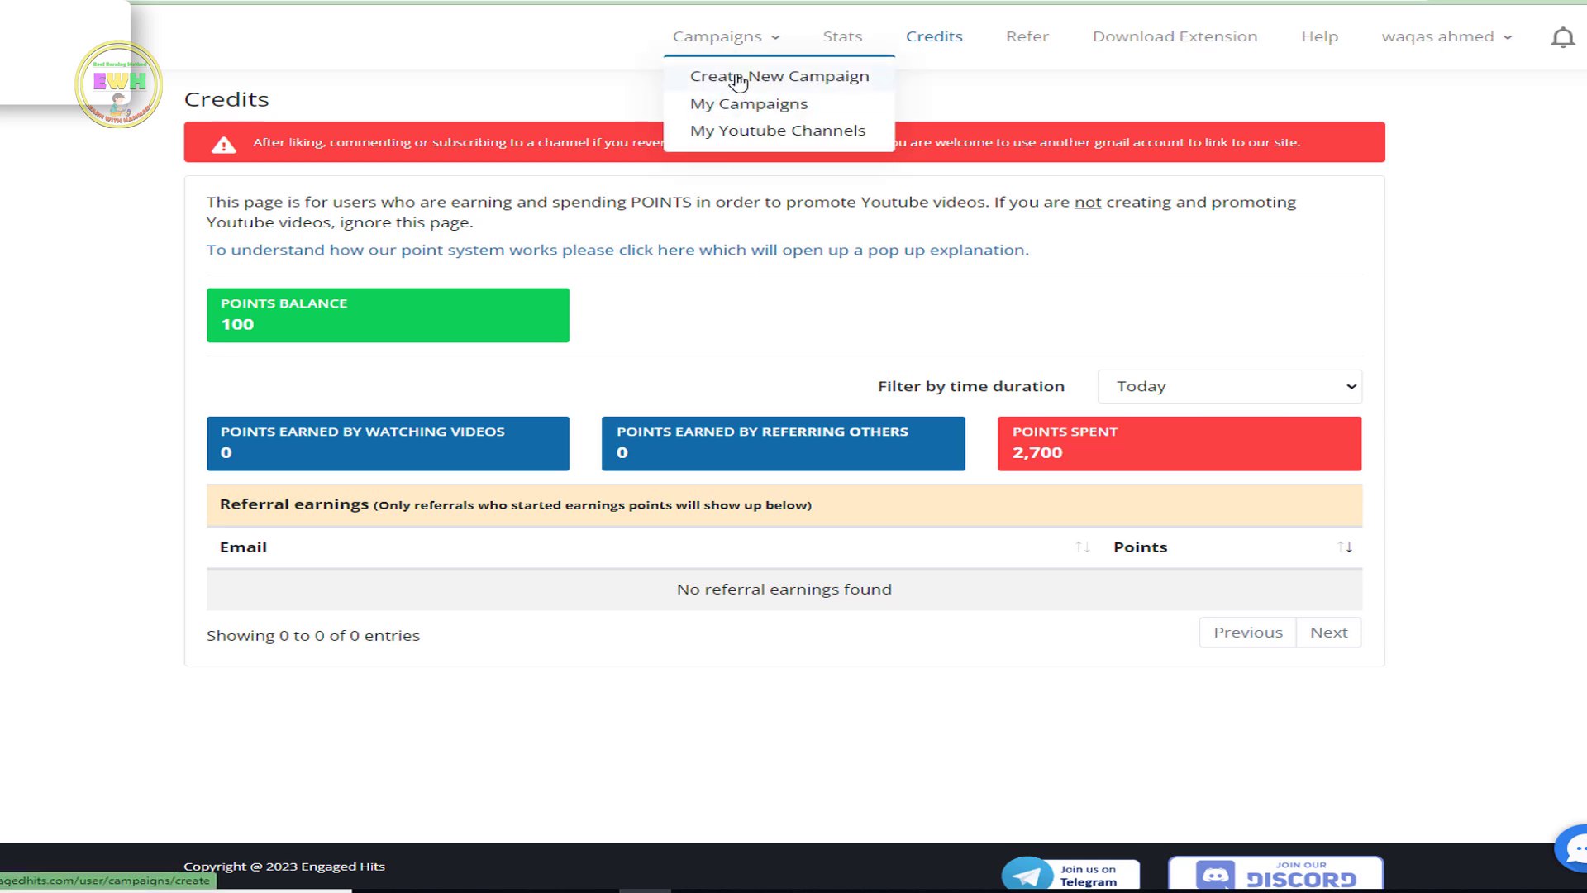
{"action": "left_click", "coordinate": [738, 82]}
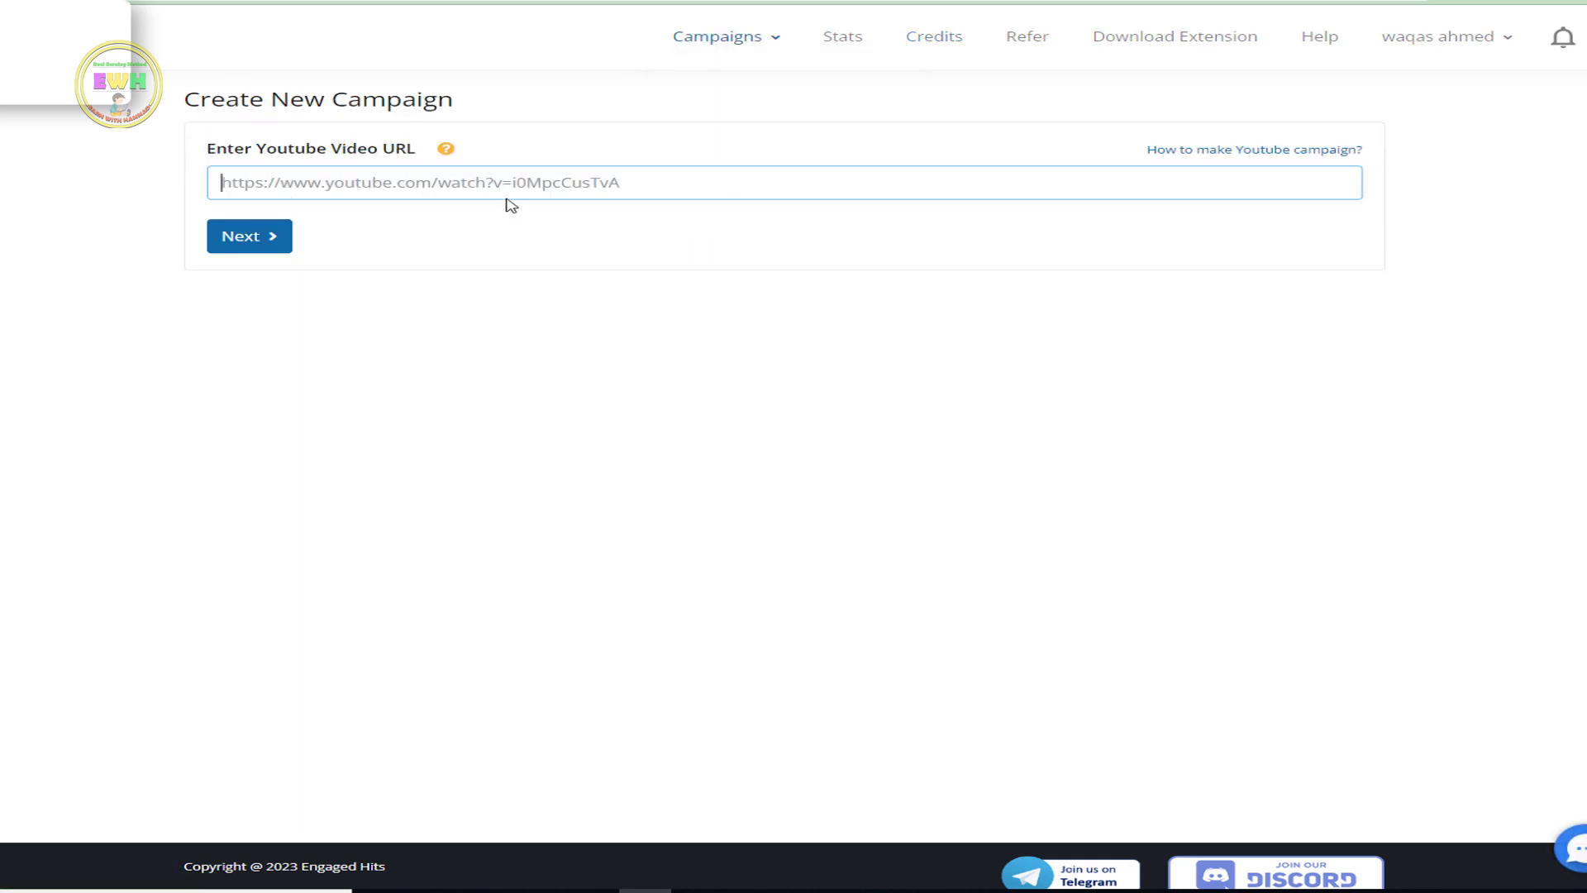
{"action": "right_click", "coordinate": [484, 184]}
{"action": "left_click", "coordinate": [1046, 412]}
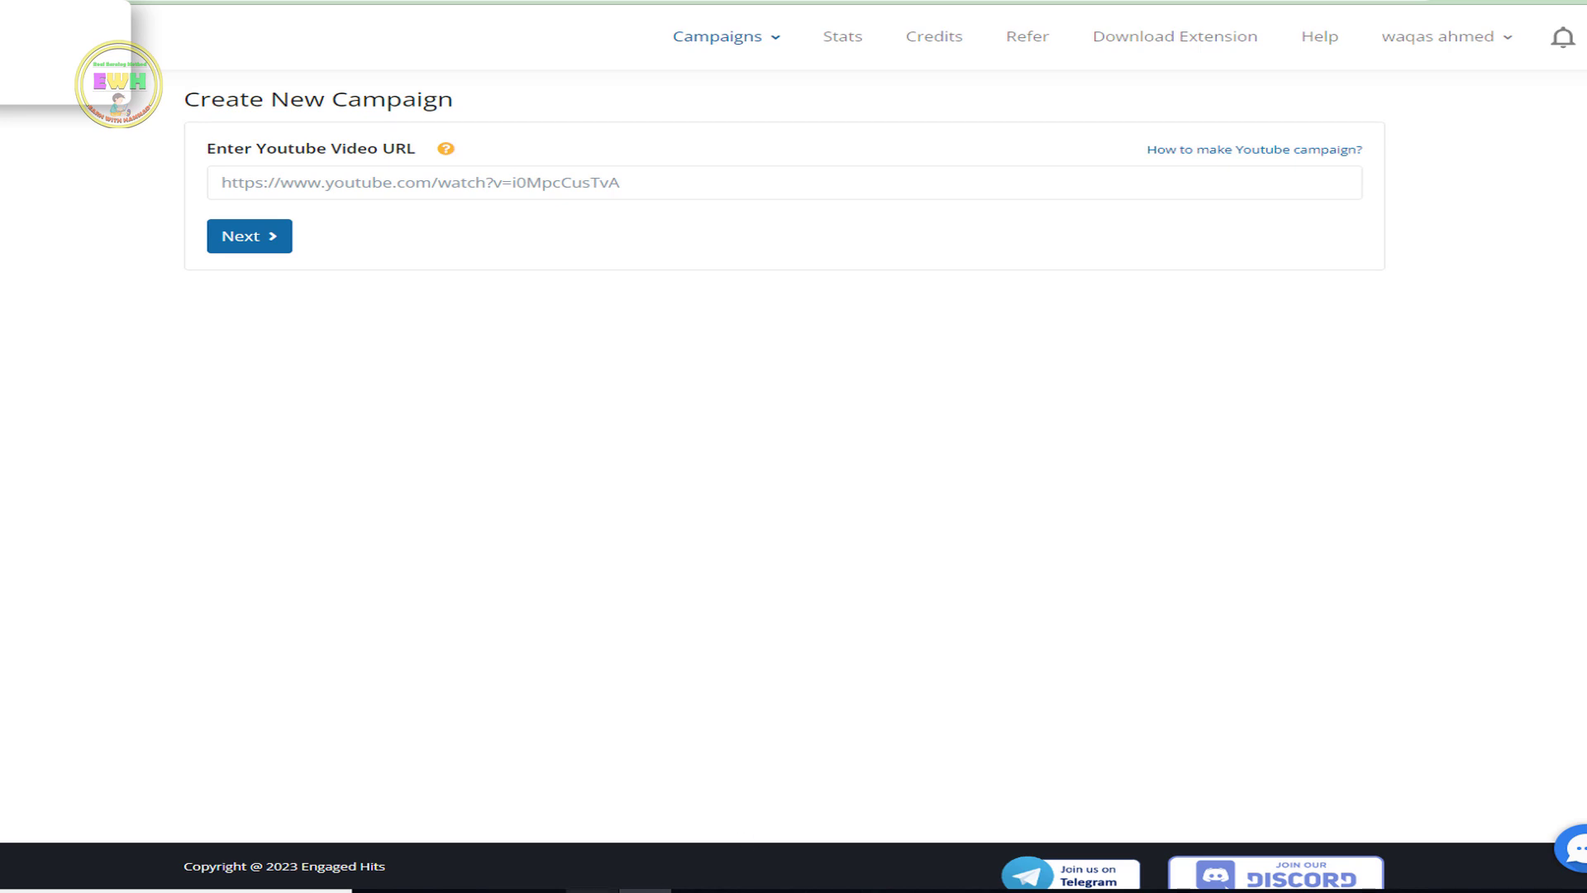
{"action": "left_click", "coordinate": [591, 891]}
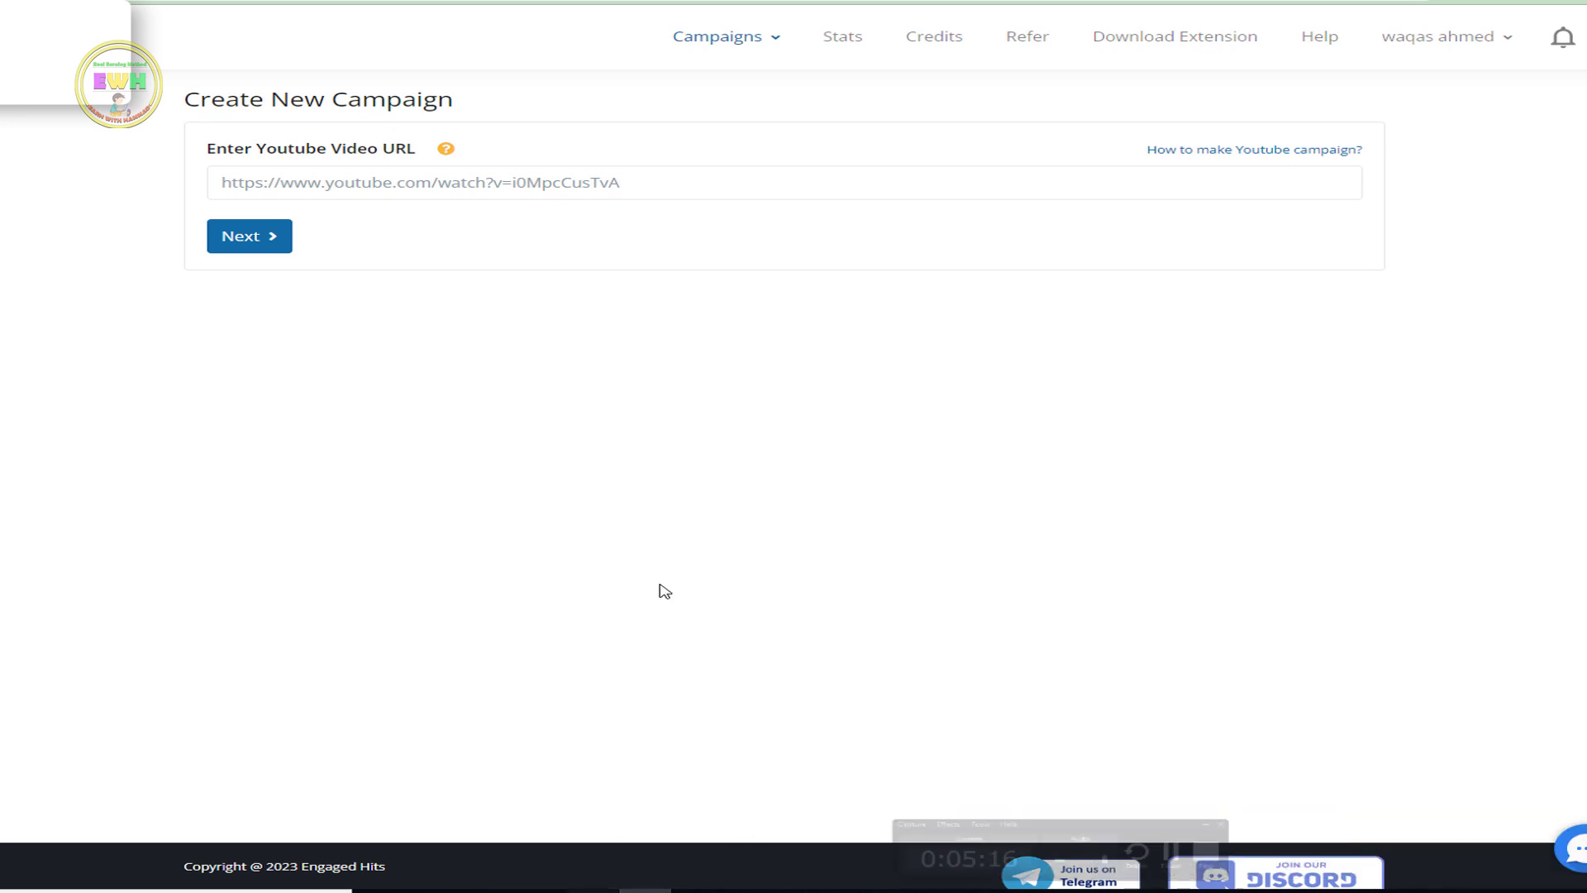
Open My Youtube Channels and highlight the listed channel's URL
{"action": "left_click", "coordinate": [707, 48]}
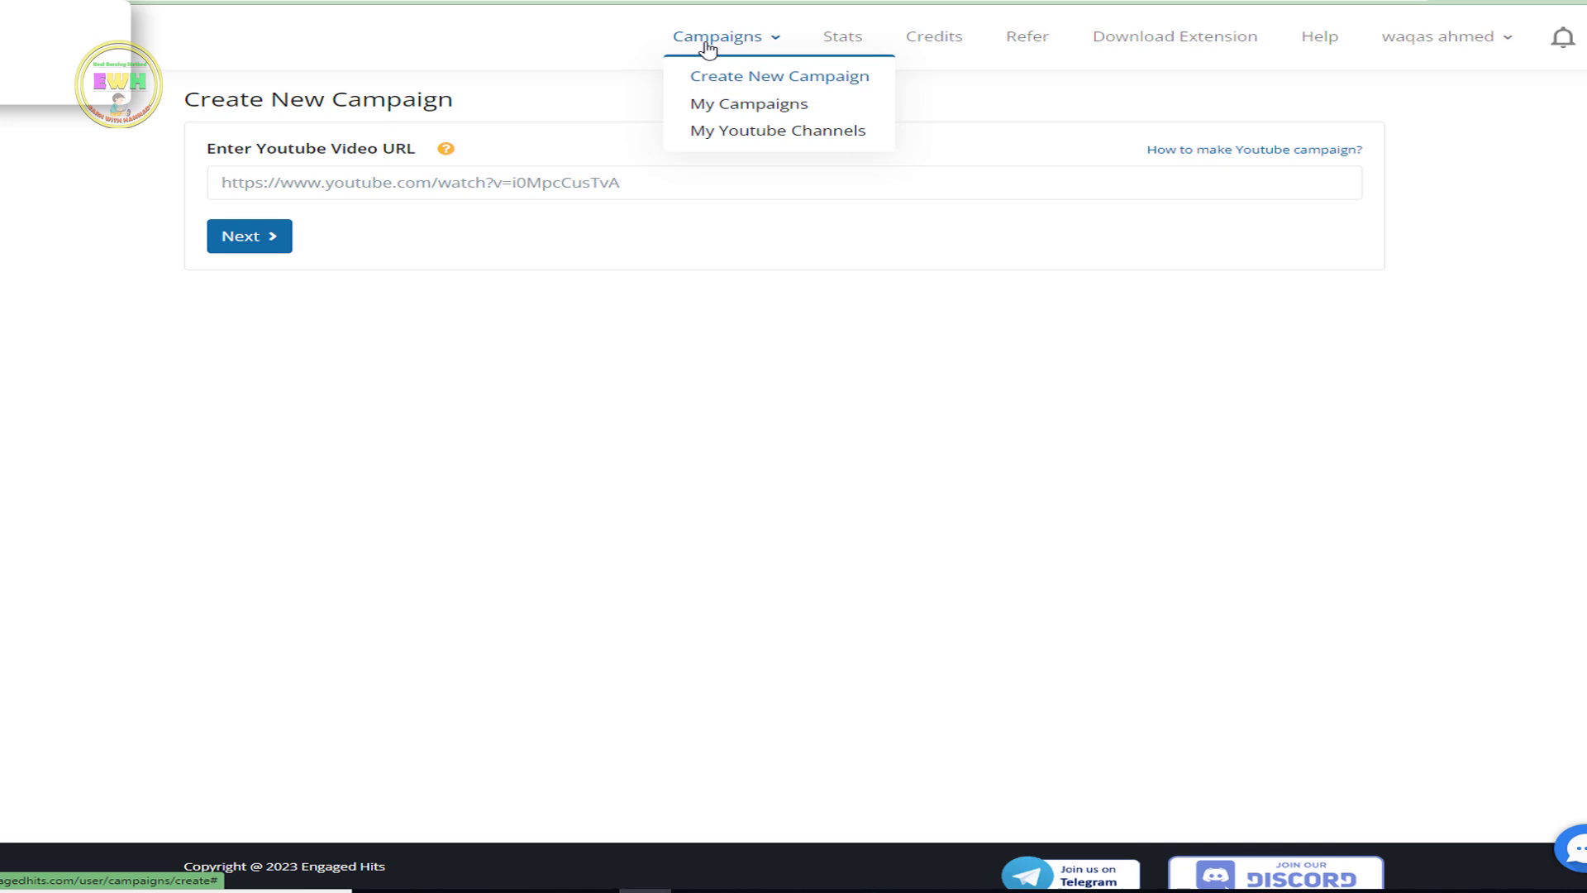
{"action": "left_click", "coordinate": [744, 132]}
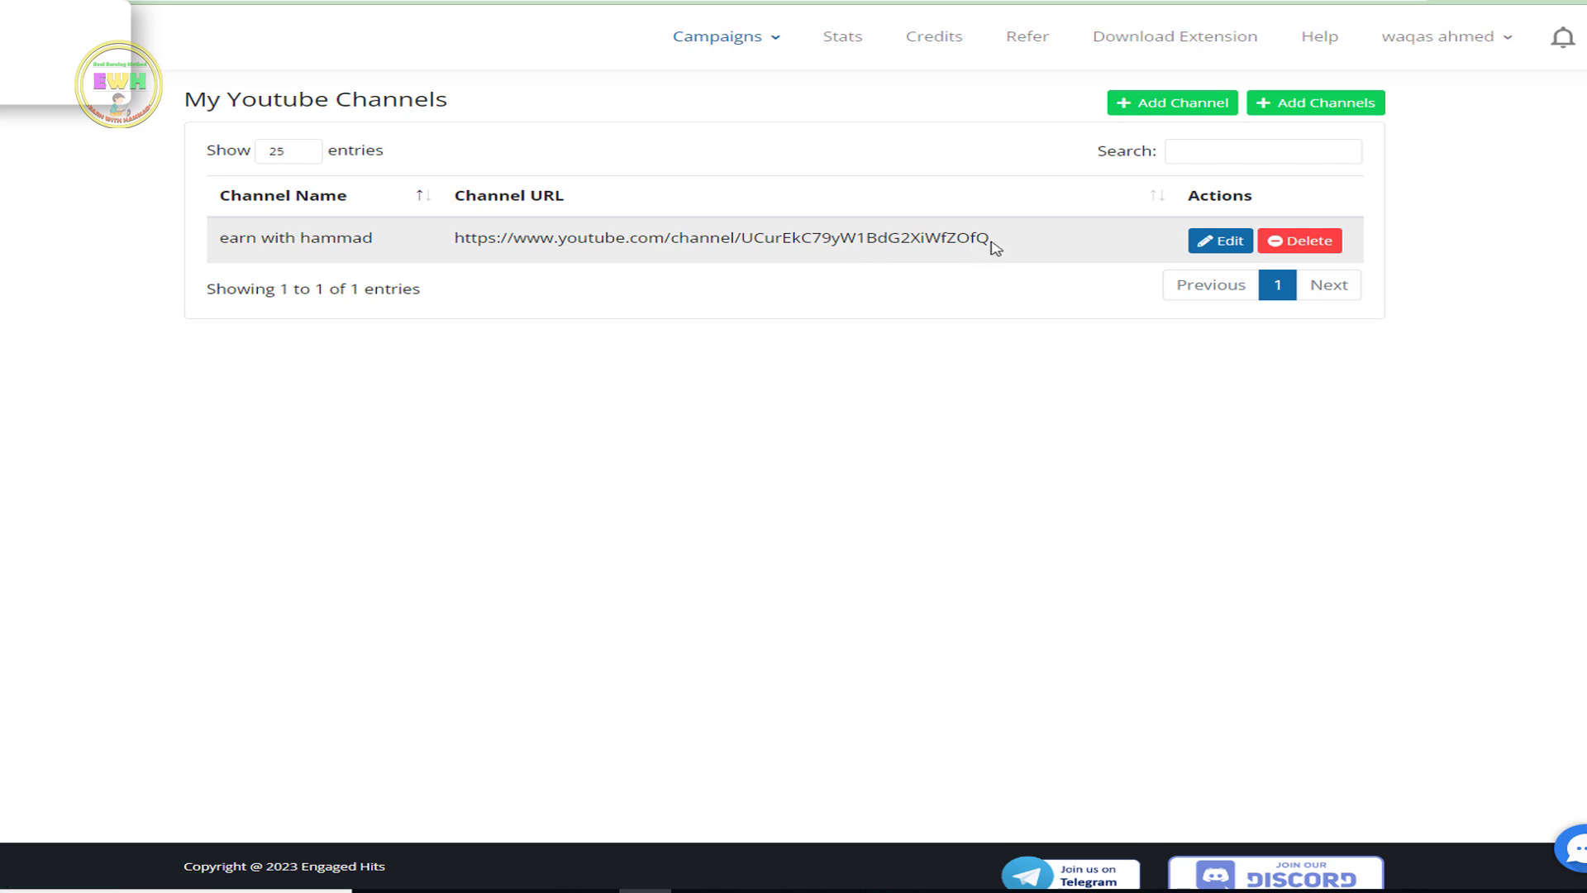
{"action": "left_click_drag", "start_coordinate": [995, 247], "coordinate": [463, 243]}
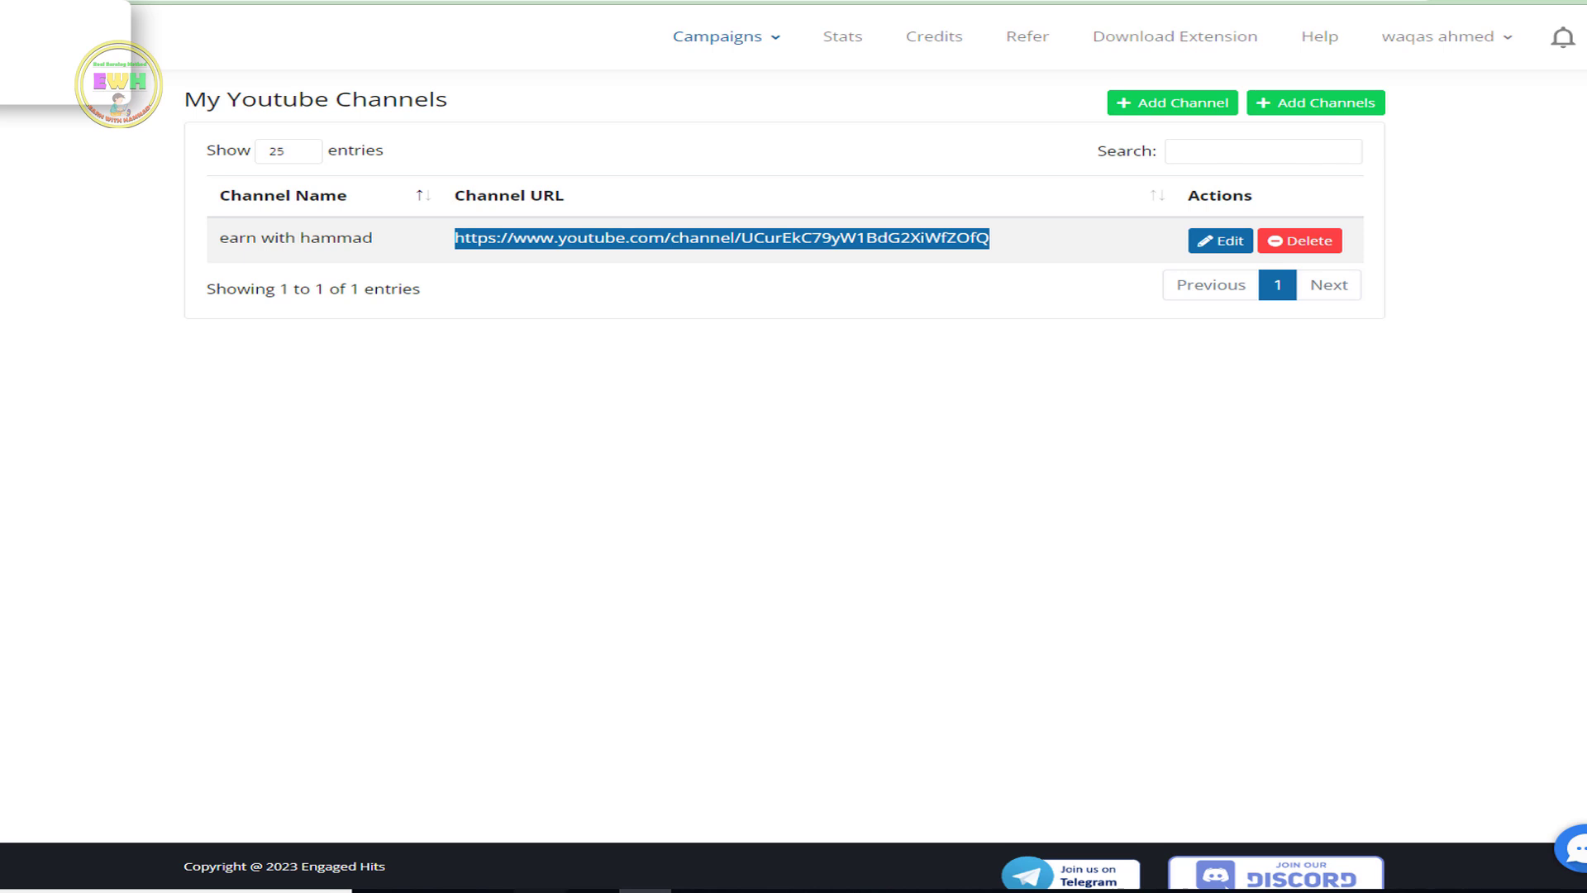
Switch to YouTube Studio, view the channel's public page and its address options, and return to Channel content
{"action": "left_click", "coordinate": [539, 891]}
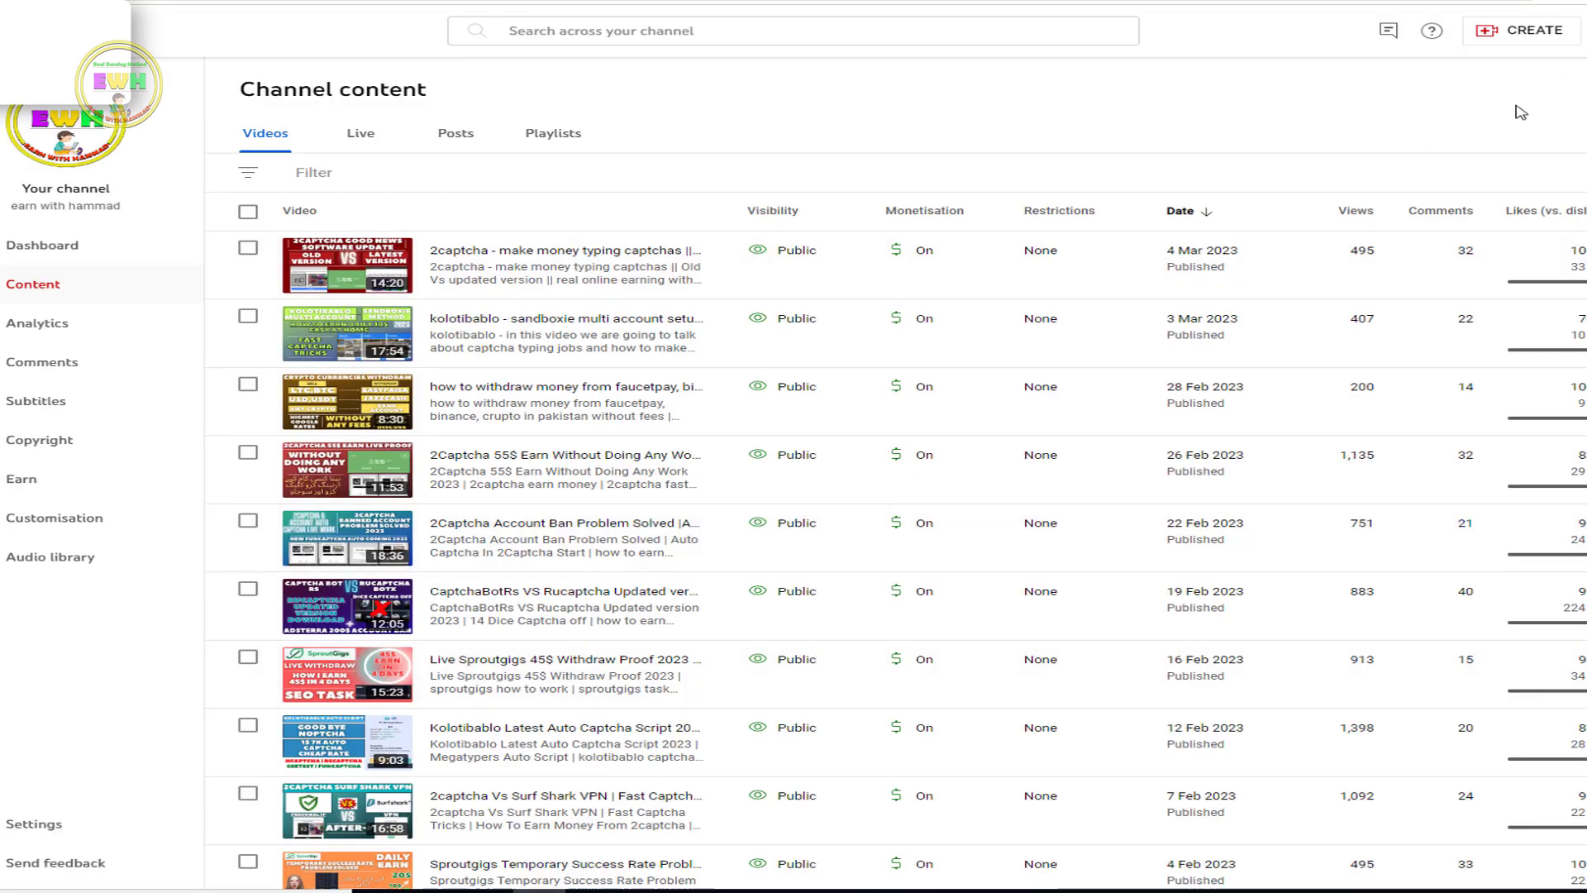
{"action": "left_click", "coordinate": [1580, 31]}
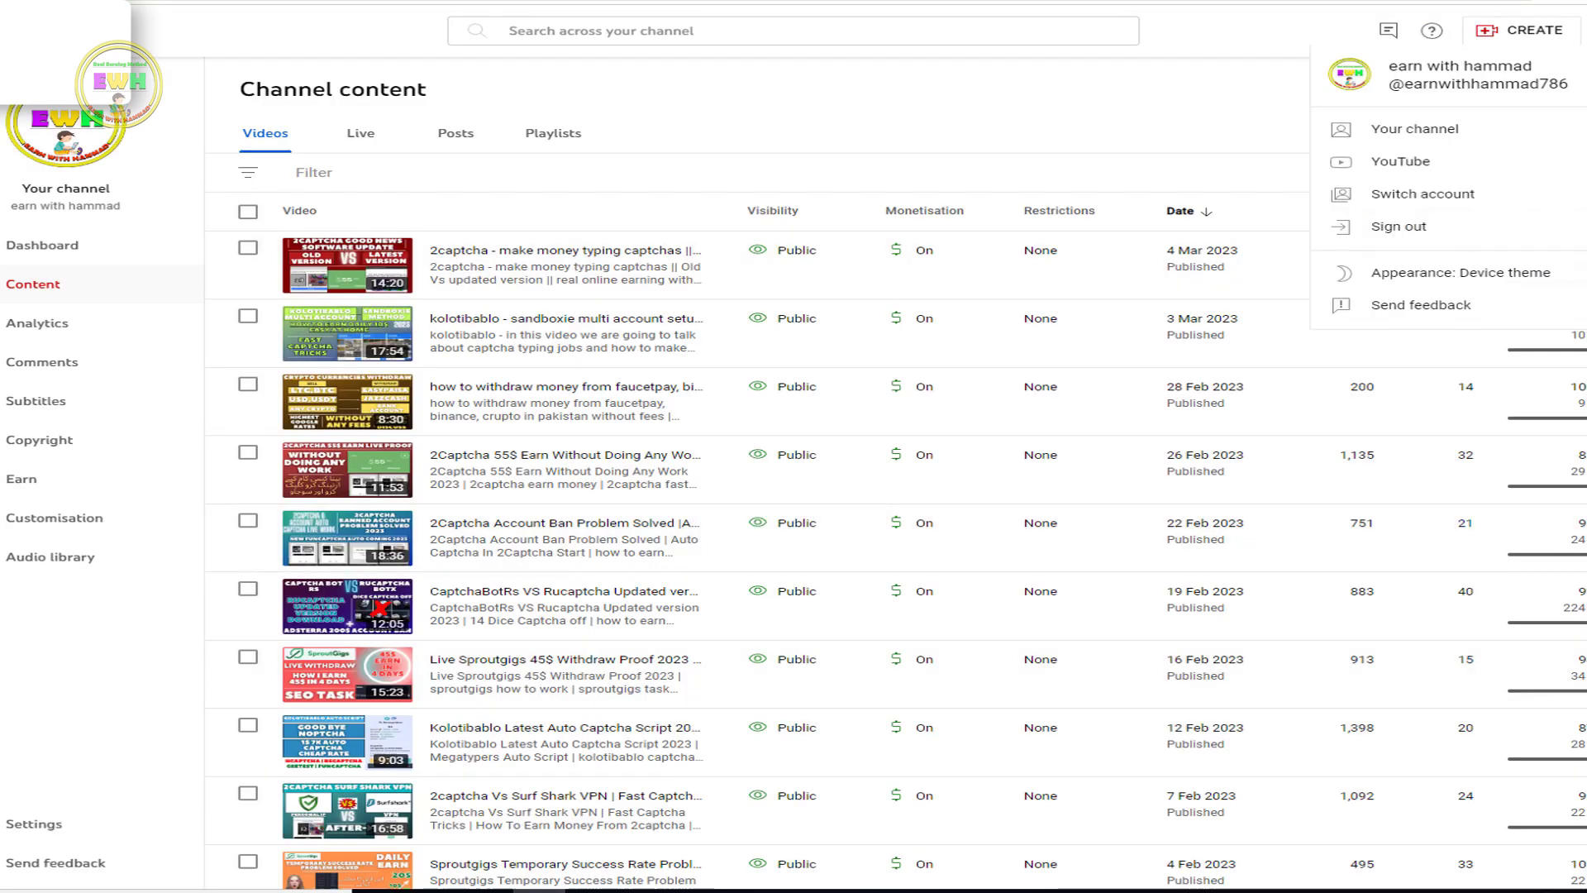
{"action": "left_click", "coordinate": [1215, 121]}
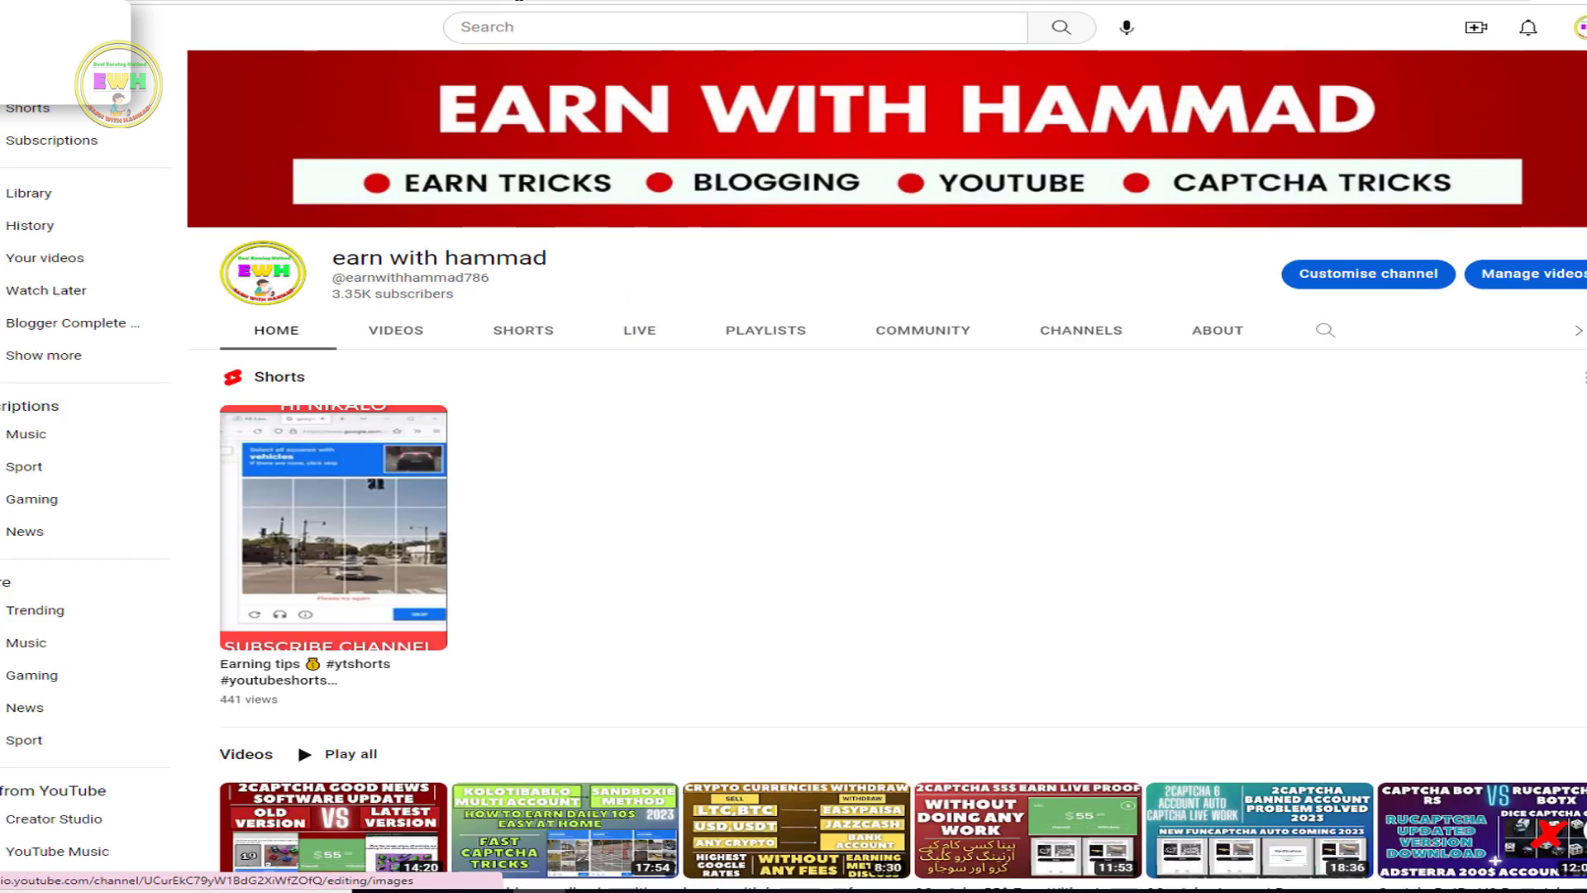
{"action": "right_click", "coordinate": [519, 2]}
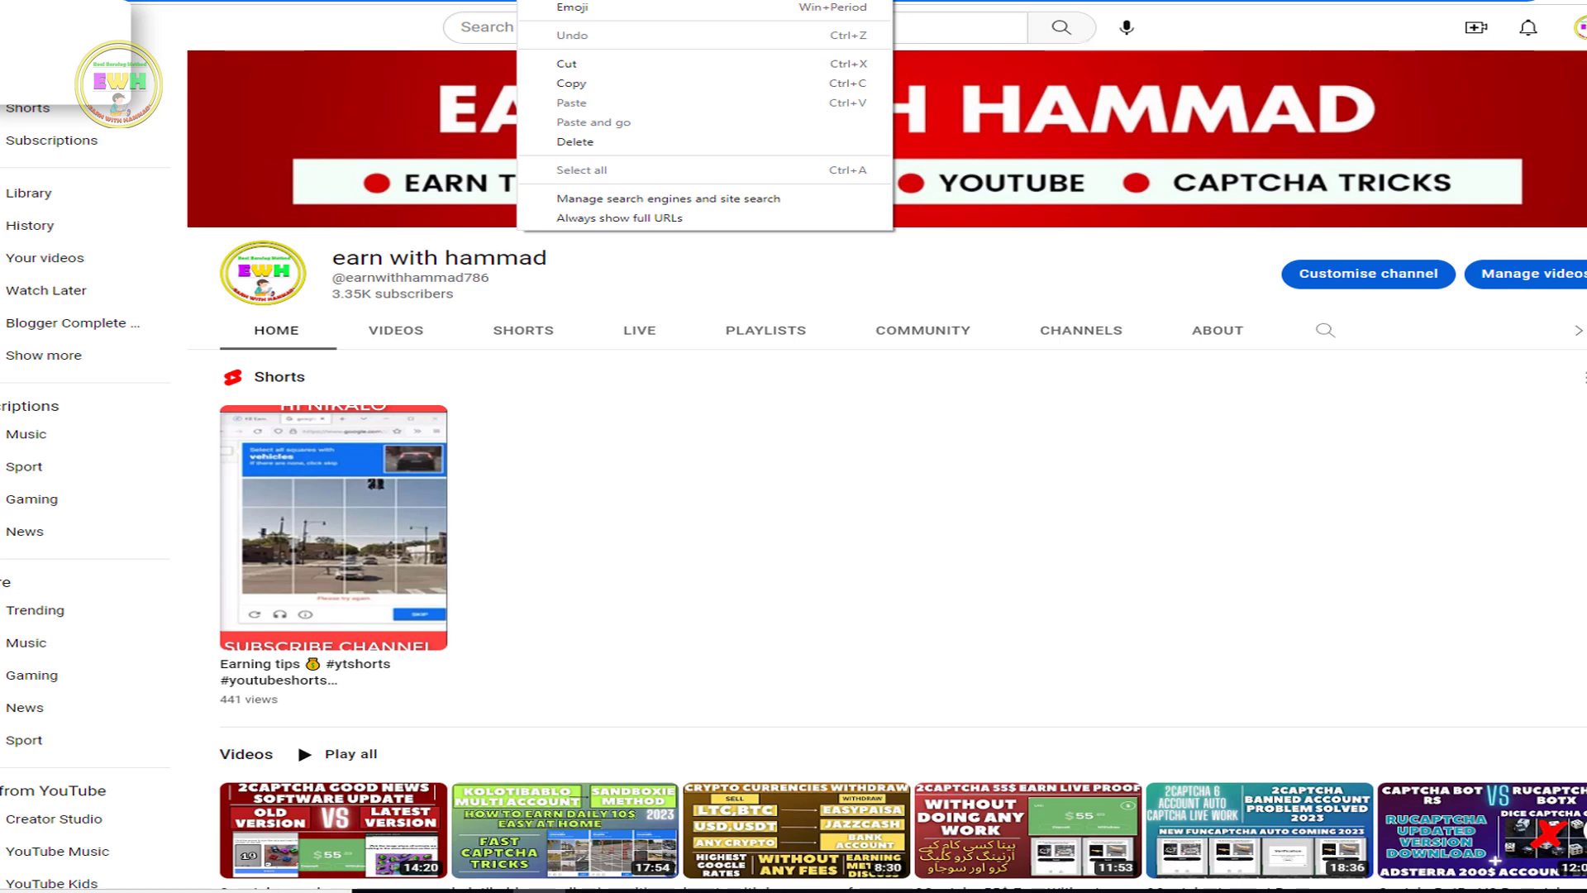
{"action": "key", "text": "alt+Left"}
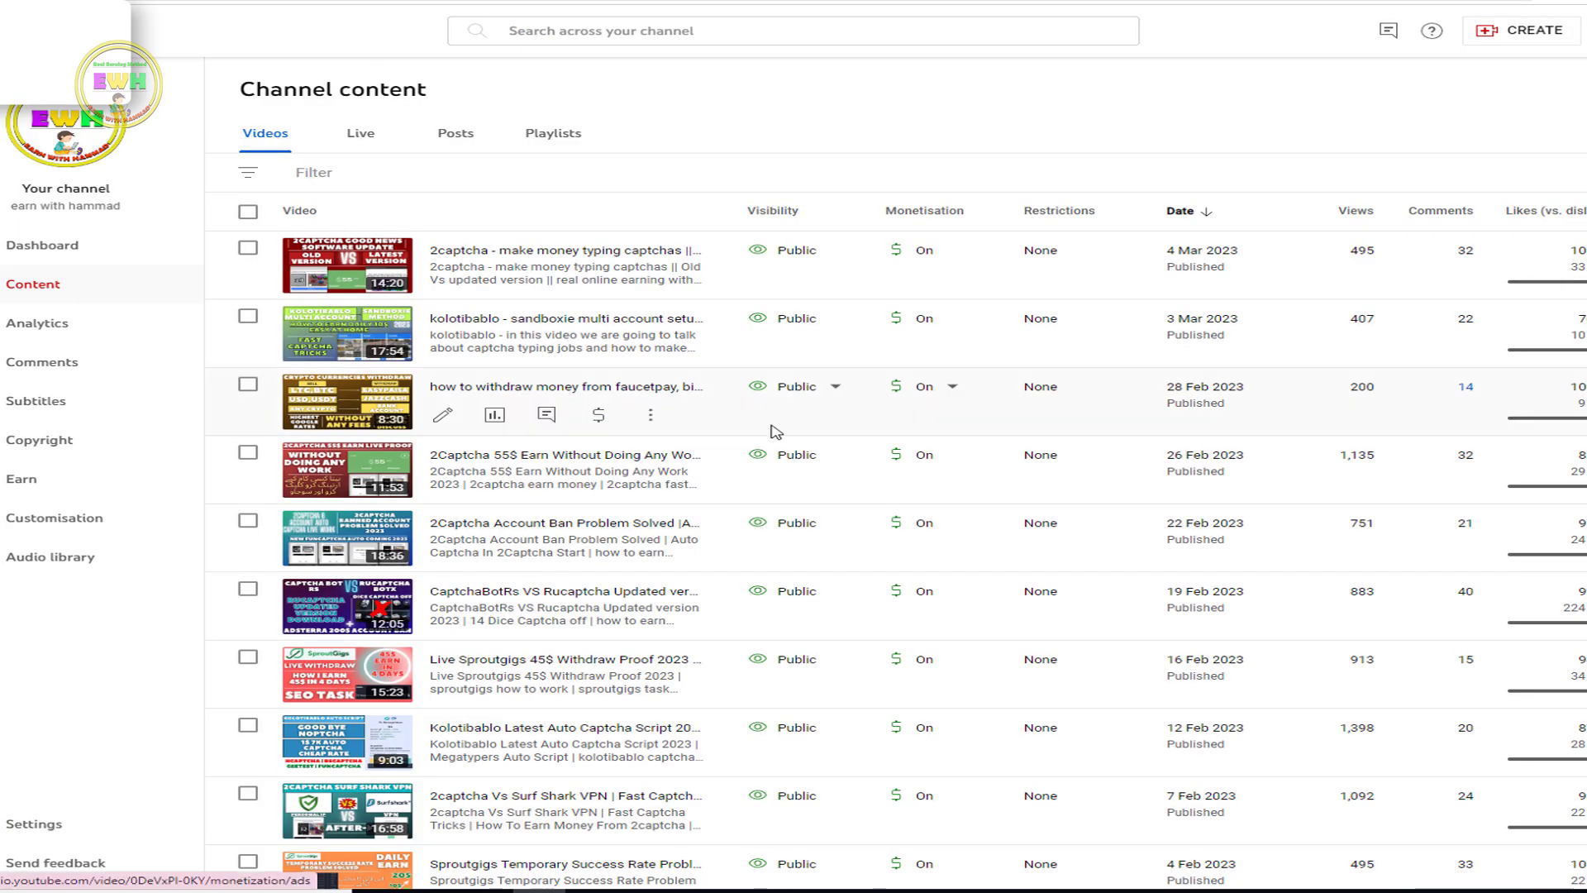
Switch to the Engaged Hits My Youtube Channels page and highlight the listed channel's name and URL
{"action": "left_click", "coordinate": [672, 888]}
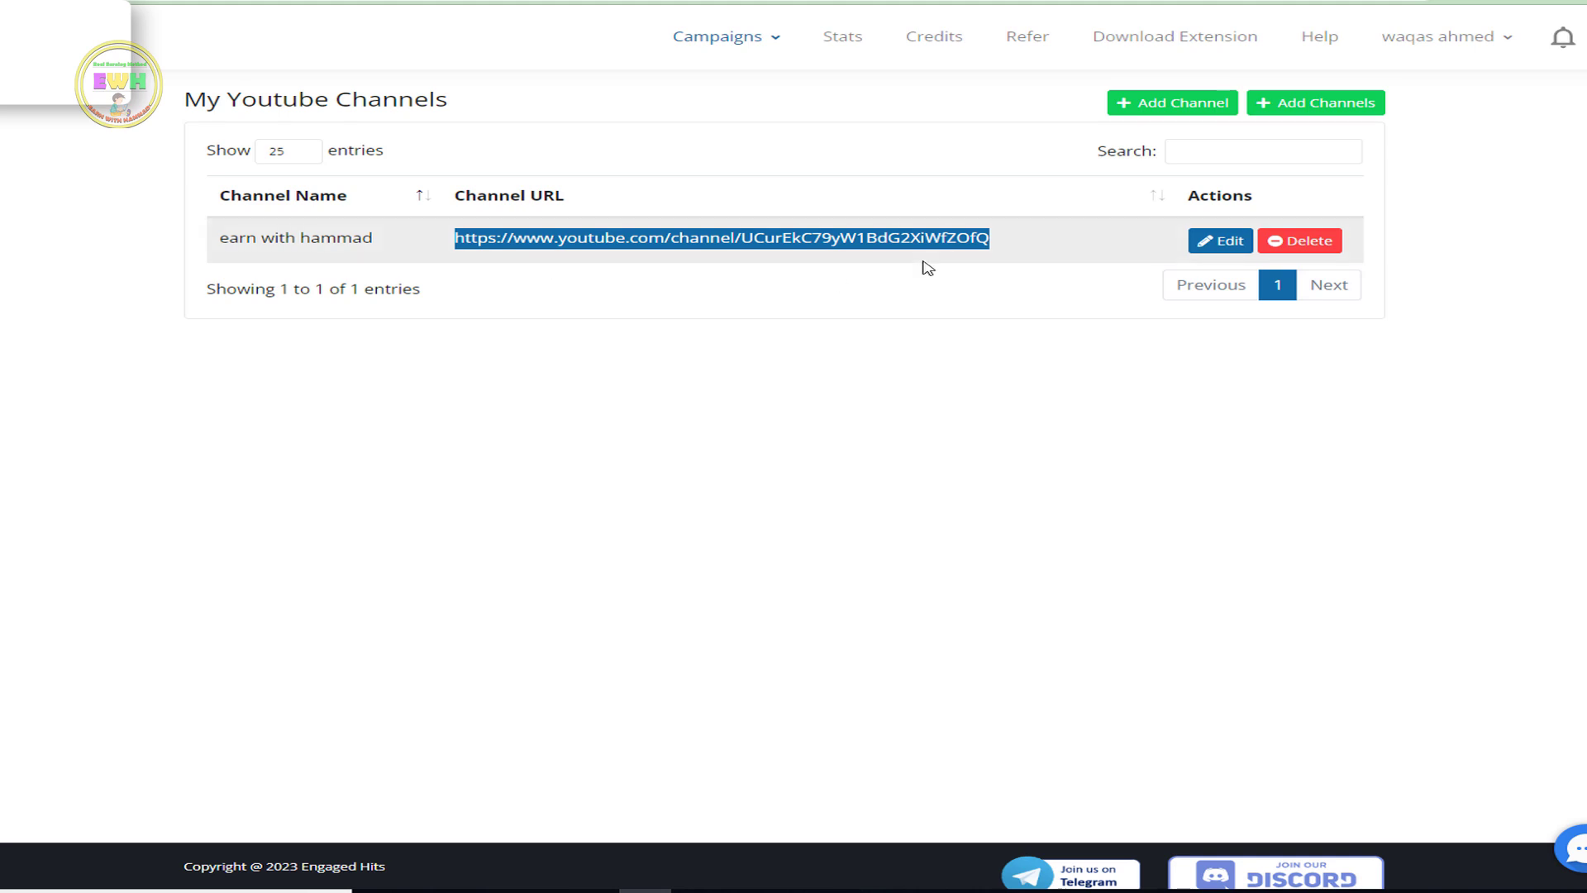
{"action": "left_click_drag", "start_coordinate": [217, 241], "coordinate": [408, 251]}
{"action": "left_click", "coordinate": [628, 327]}
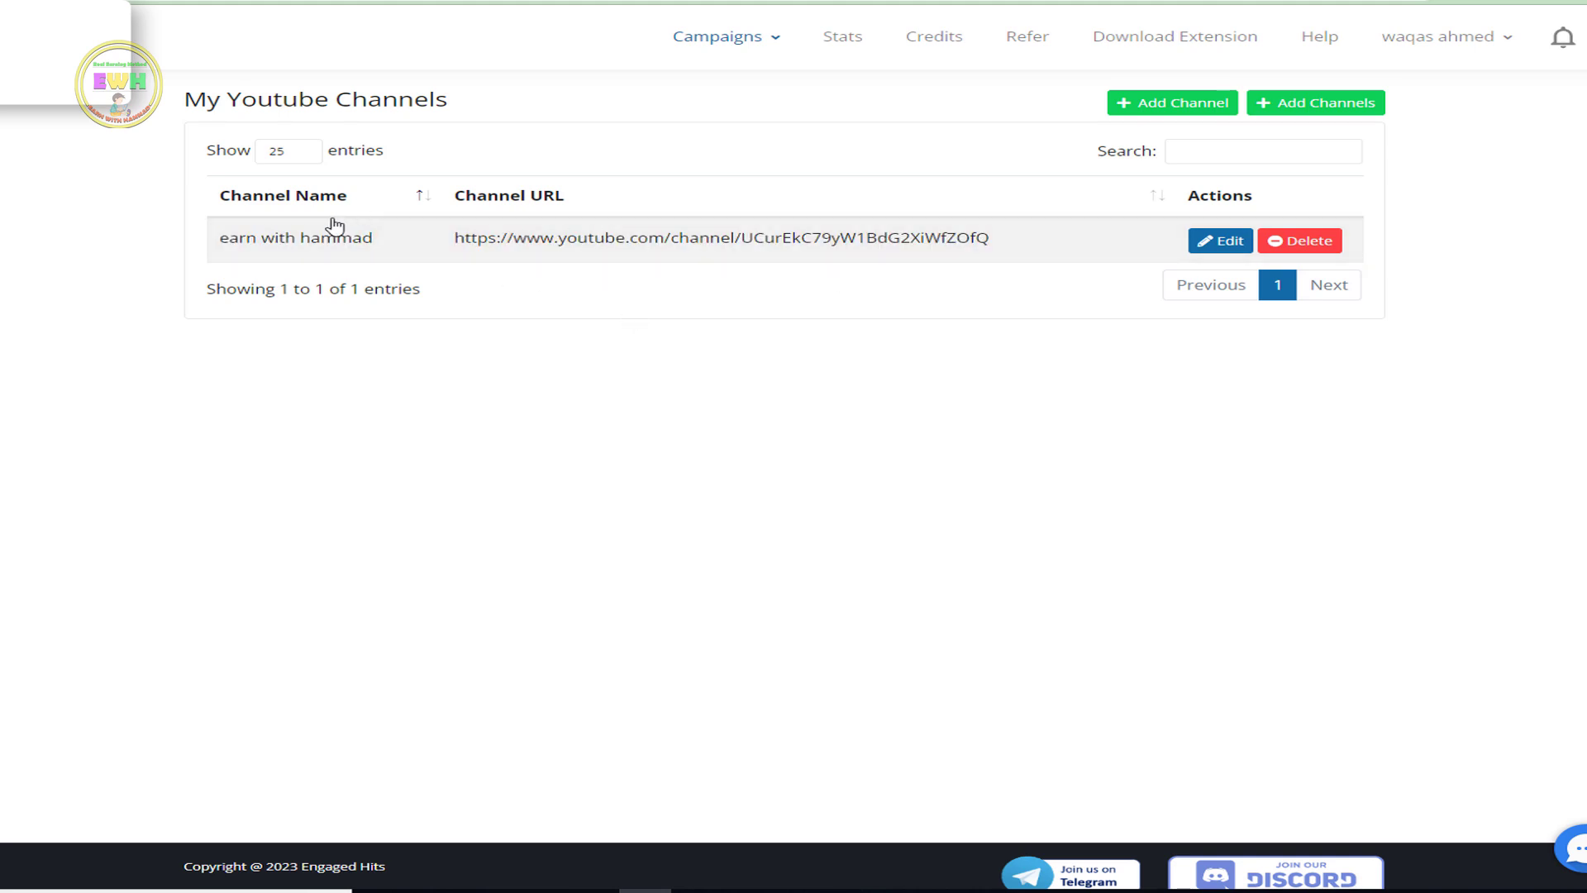
{"action": "left_click_drag", "start_coordinate": [456, 241], "coordinate": [1052, 259]}
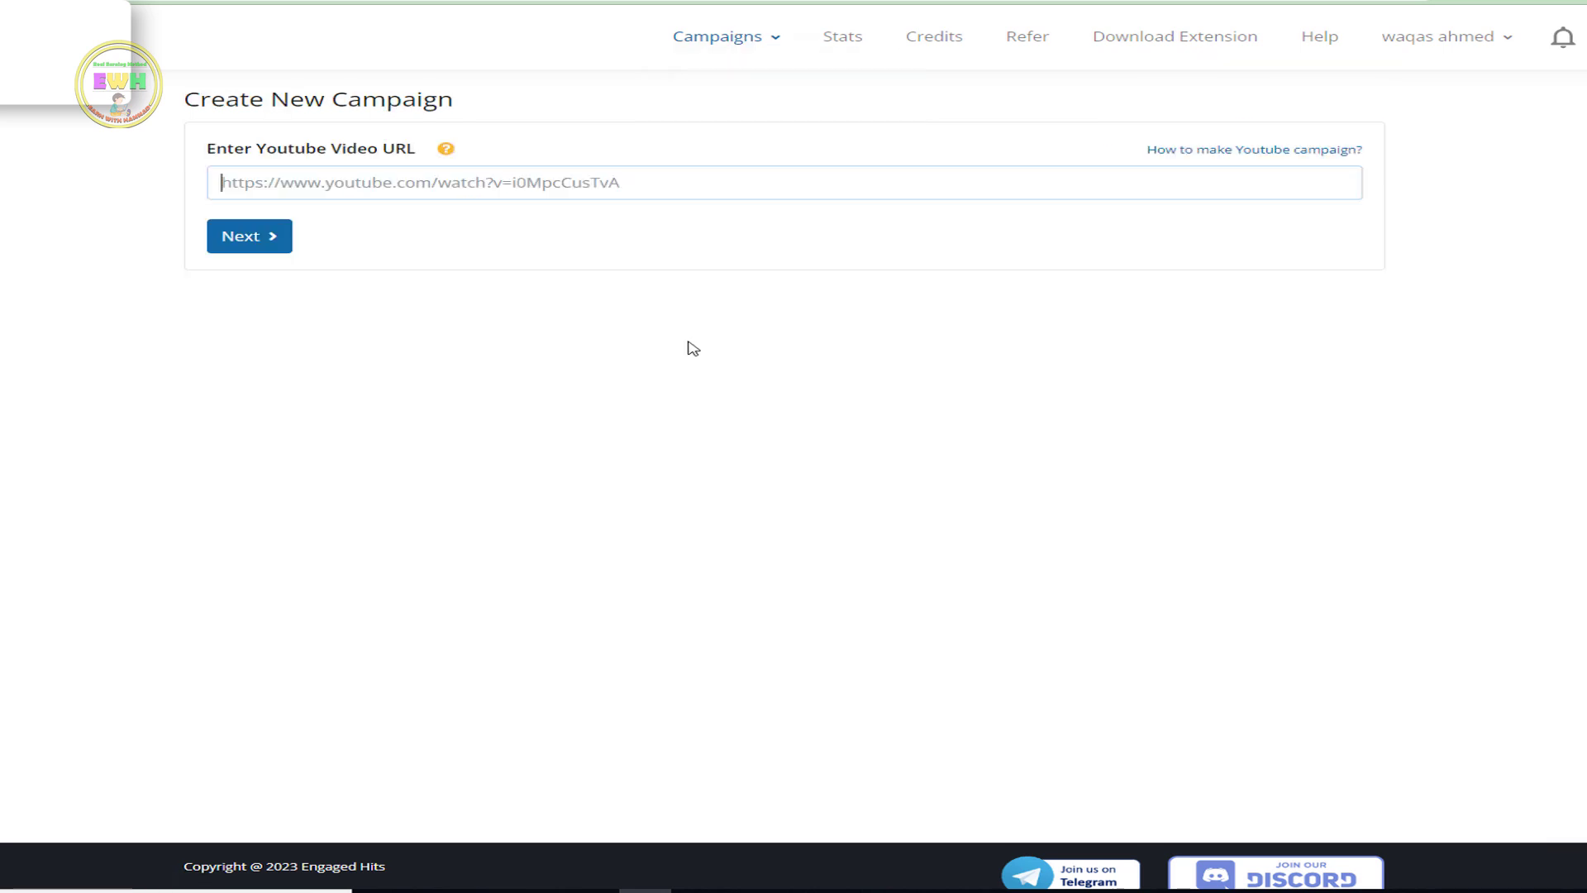
{"action": "left_click", "coordinate": [450, 187]}
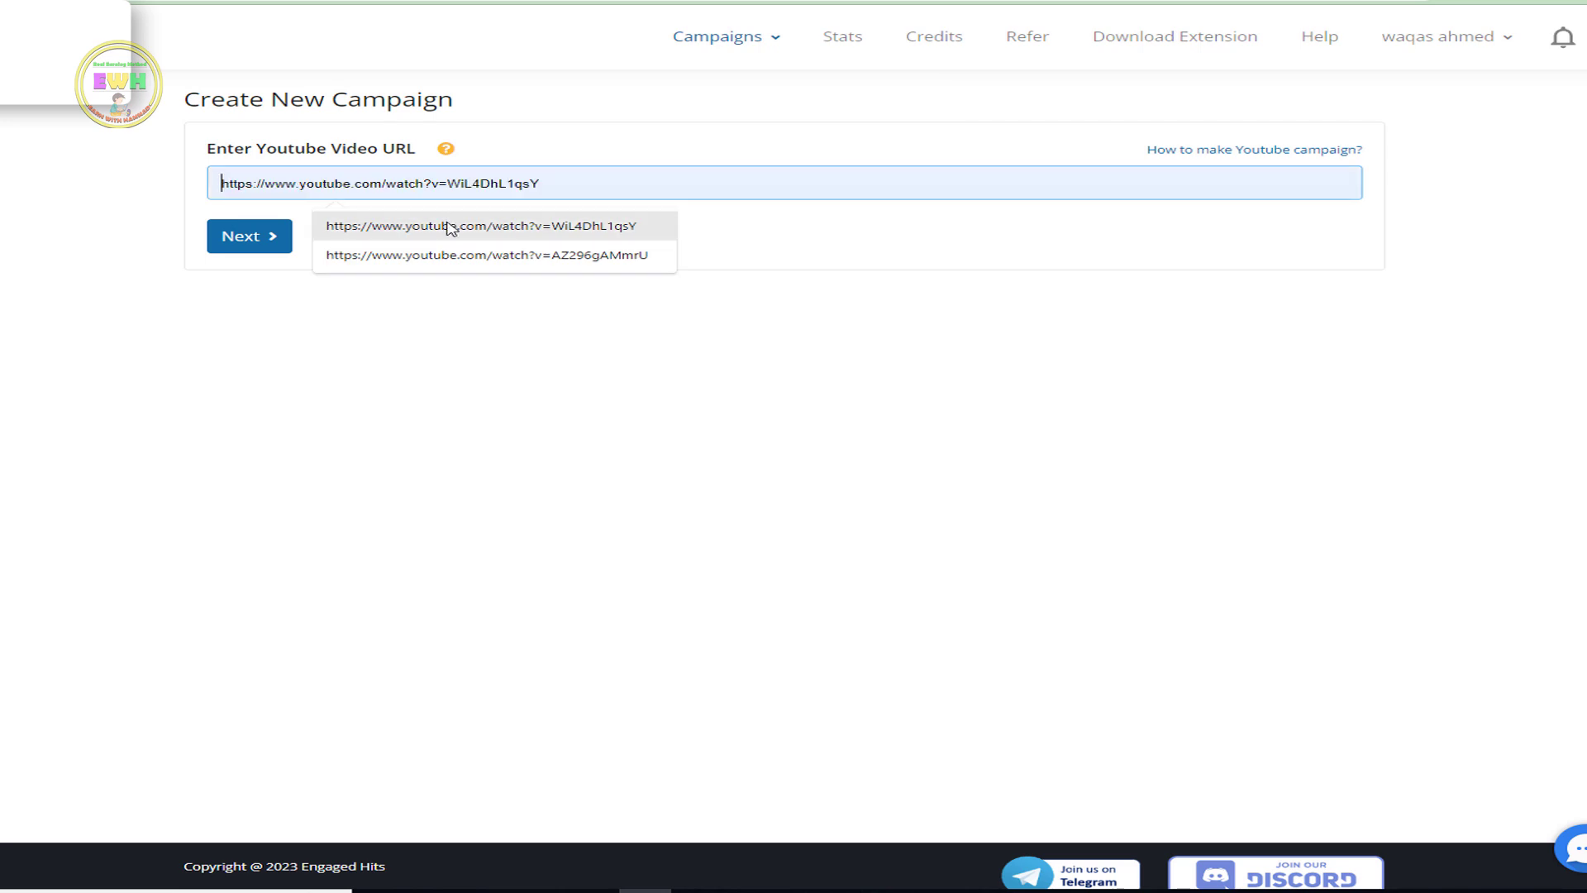
{"action": "left_click", "coordinate": [450, 226]}
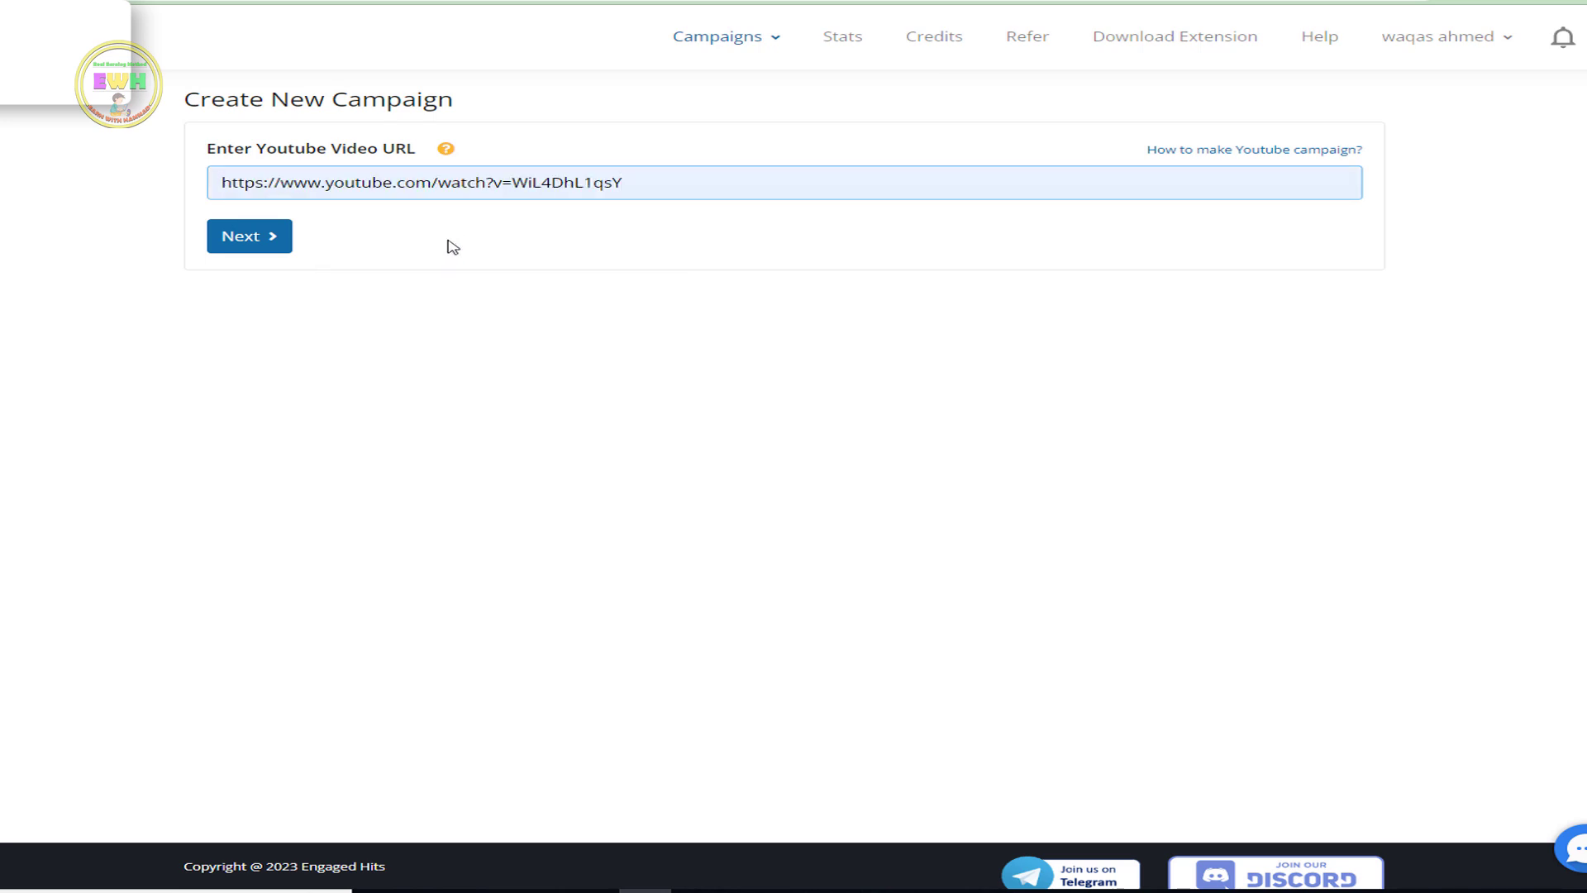
{"action": "left_click", "coordinate": [703, 40]}
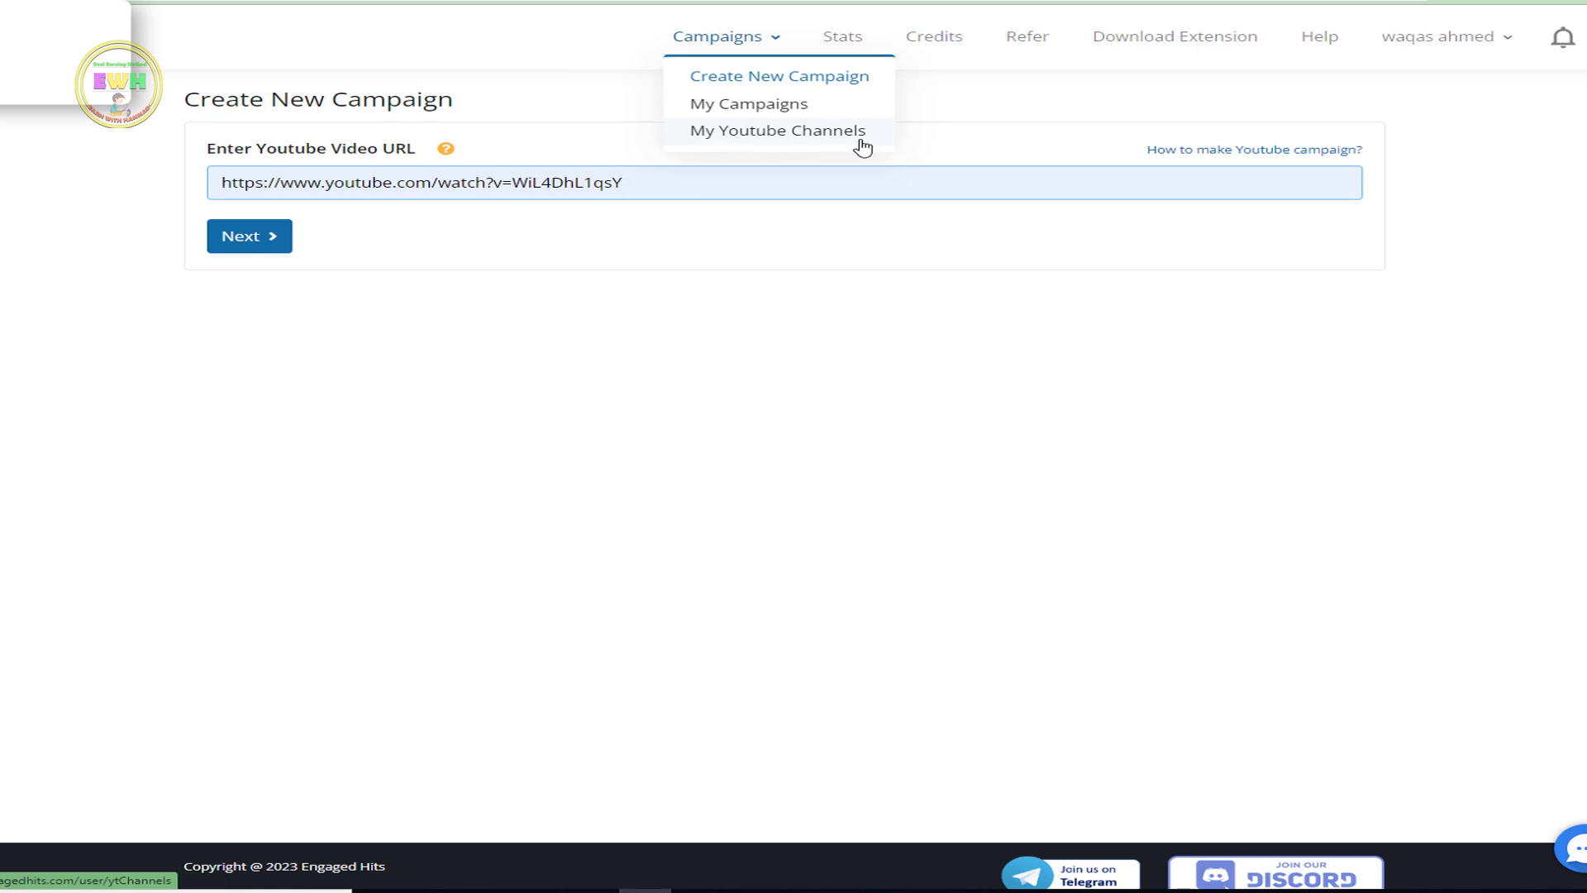
{"action": "left_click", "coordinate": [262, 237]}
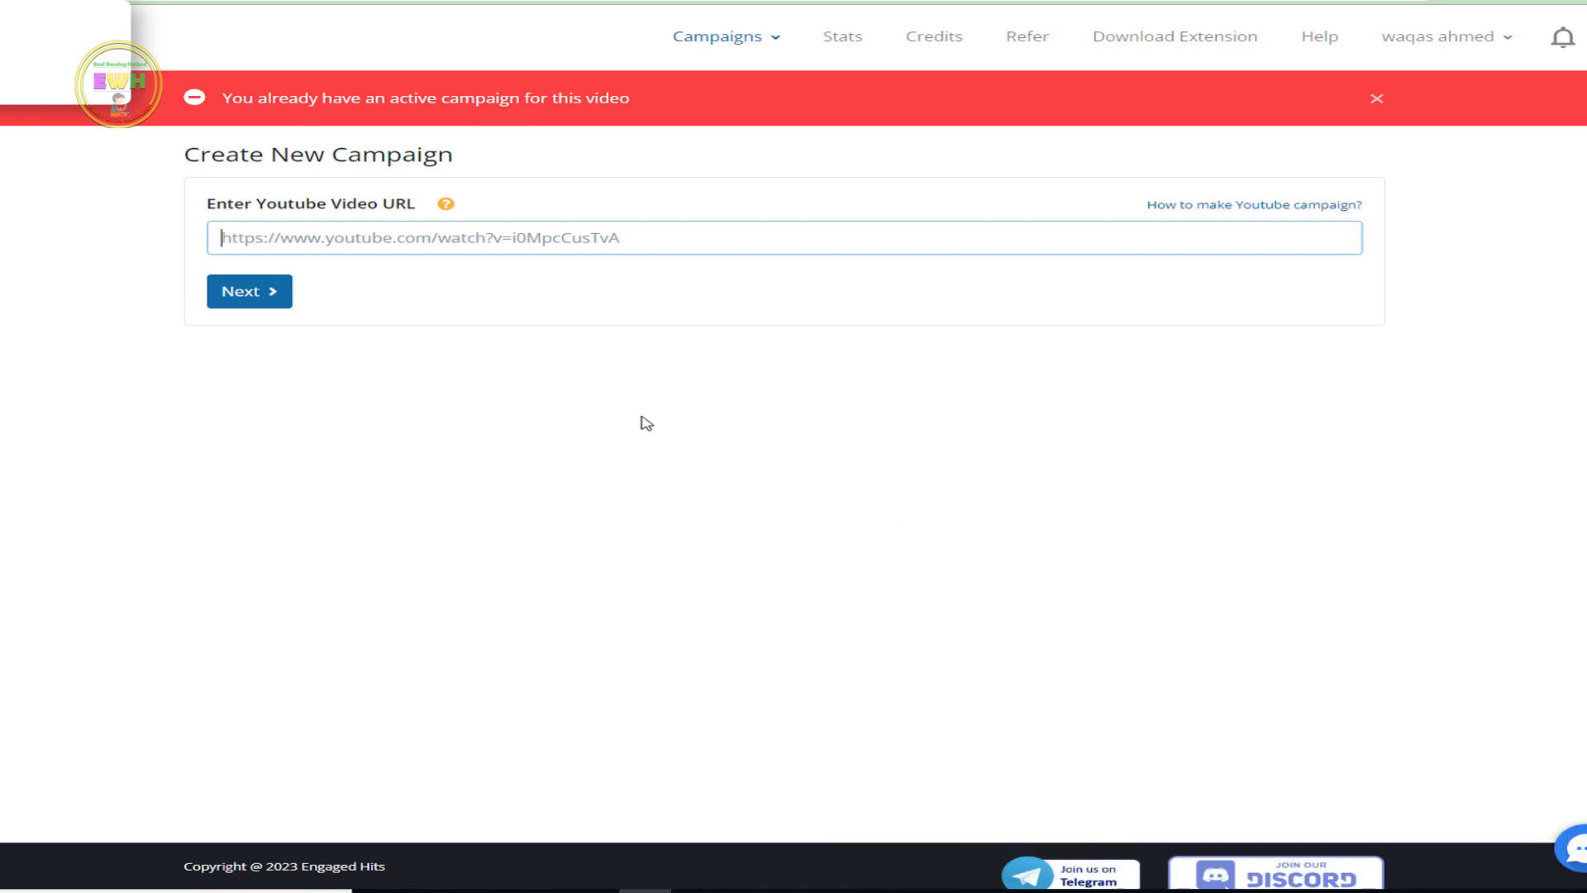
Paste the copied video URL into the new campaign form and continue to the campaign settings
{"action": "right_click", "coordinate": [357, 225]}
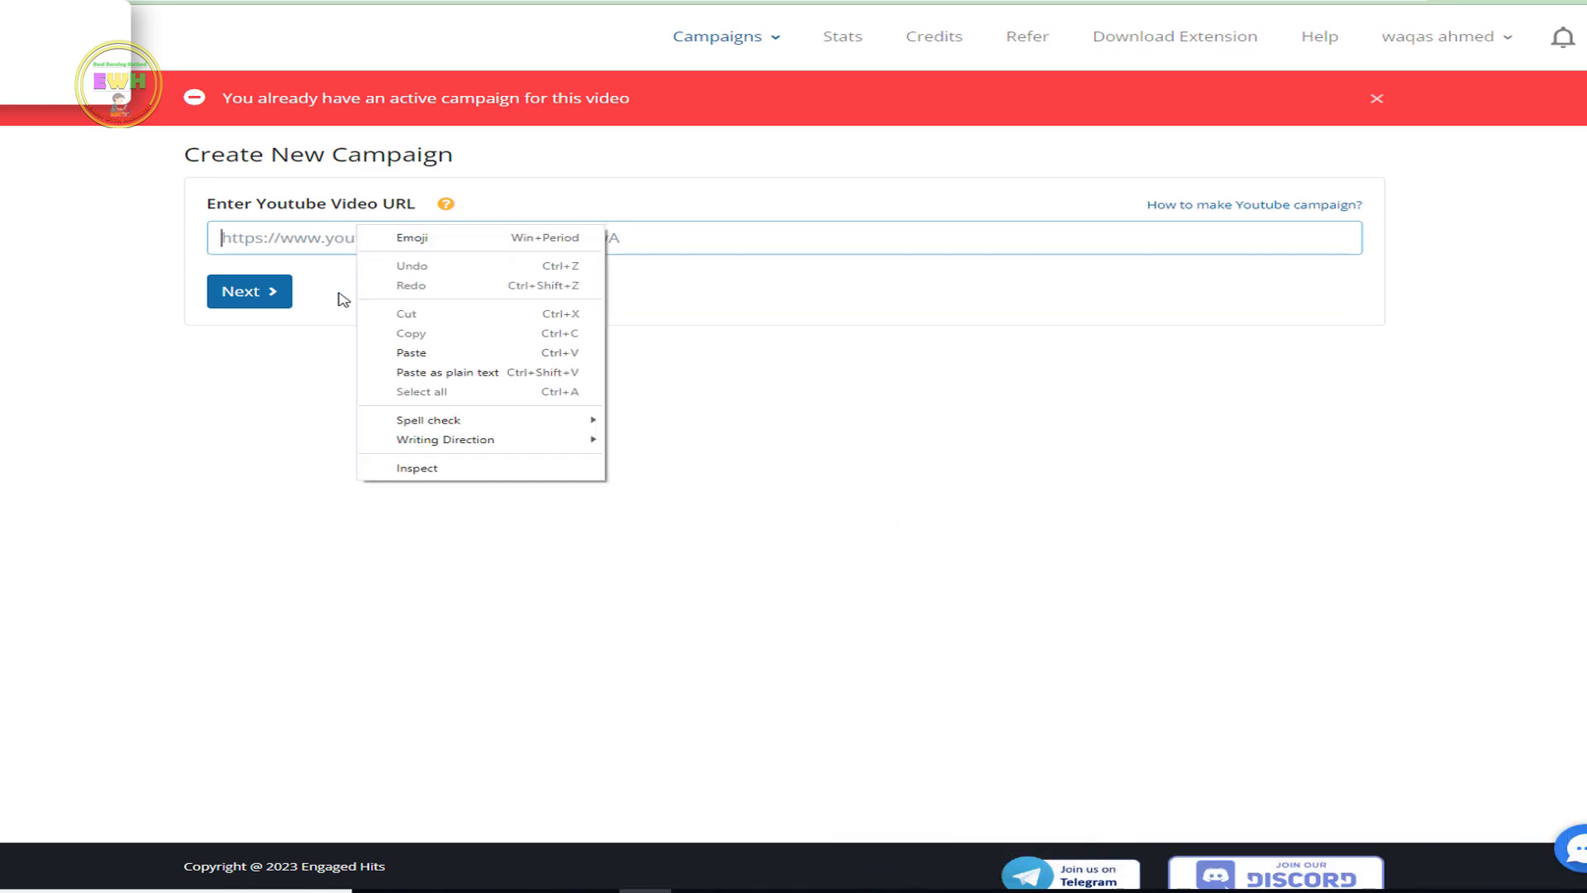
{"action": "left_click", "coordinate": [420, 350]}
{"action": "left_click", "coordinate": [252, 294]}
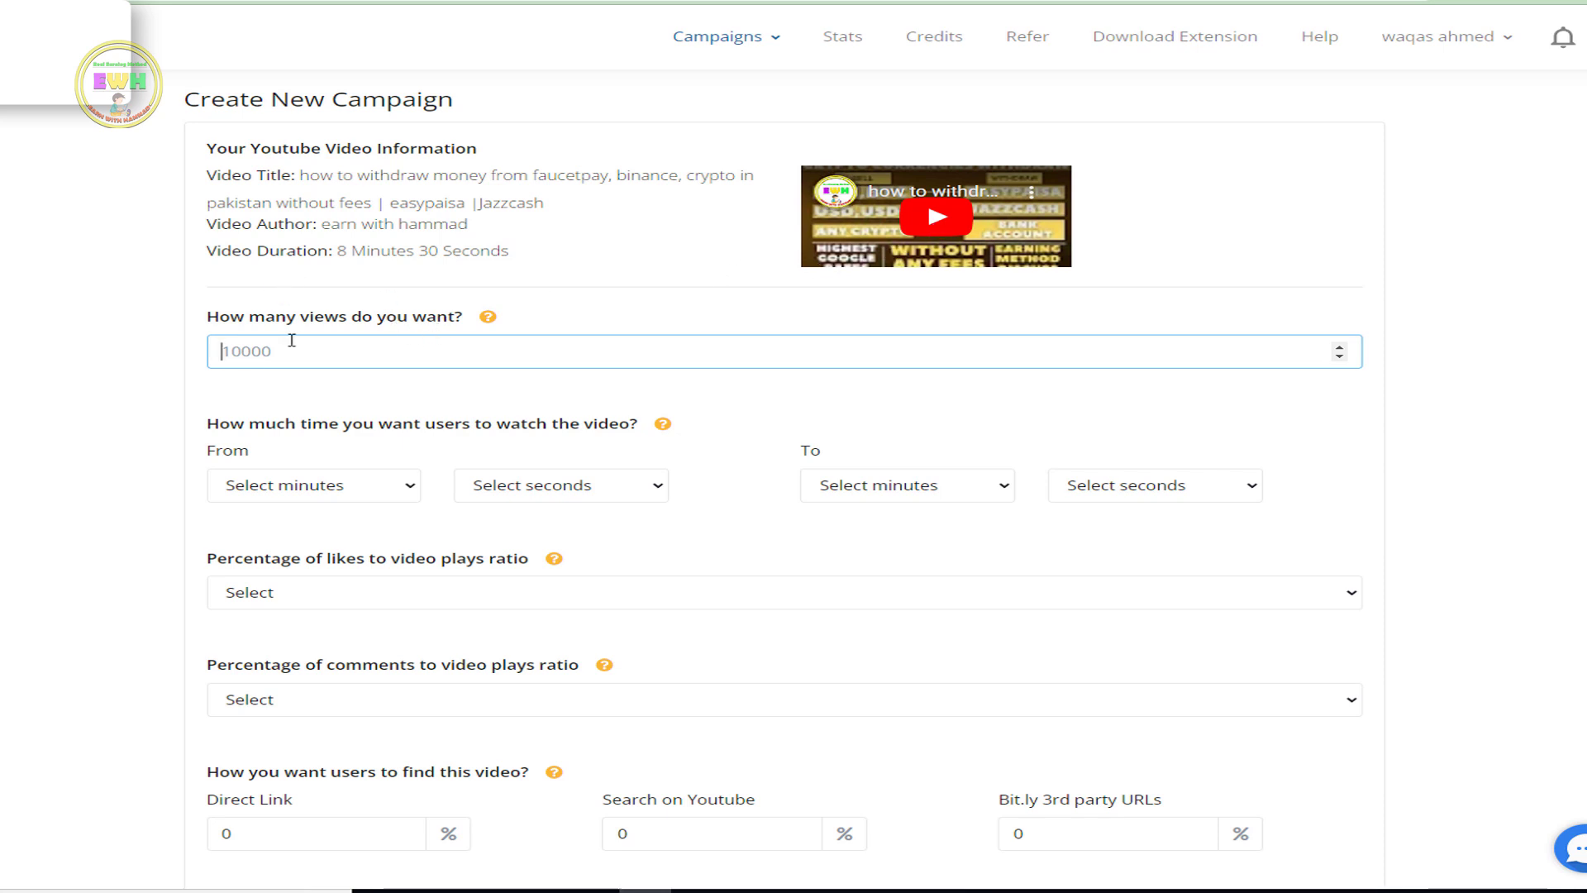
Highlight the question about wanted views and set the number of views to 1000
{"action": "left_click_drag", "start_coordinate": [256, 323], "coordinate": [525, 324]}
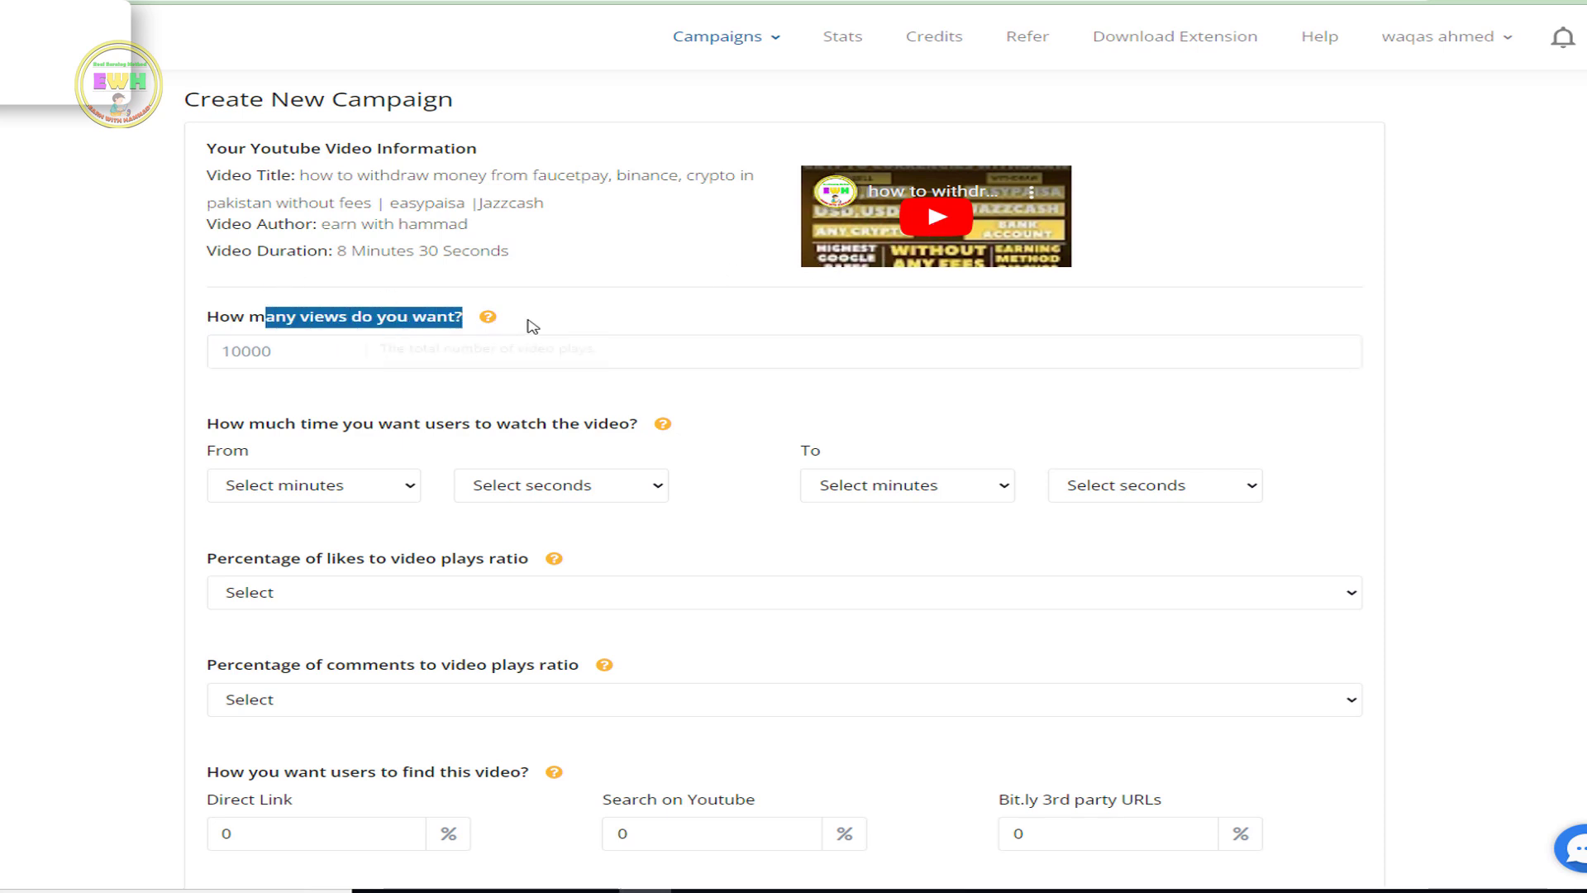
{"action": "left_click", "coordinate": [513, 327]}
{"action": "left_click", "coordinate": [385, 349]}
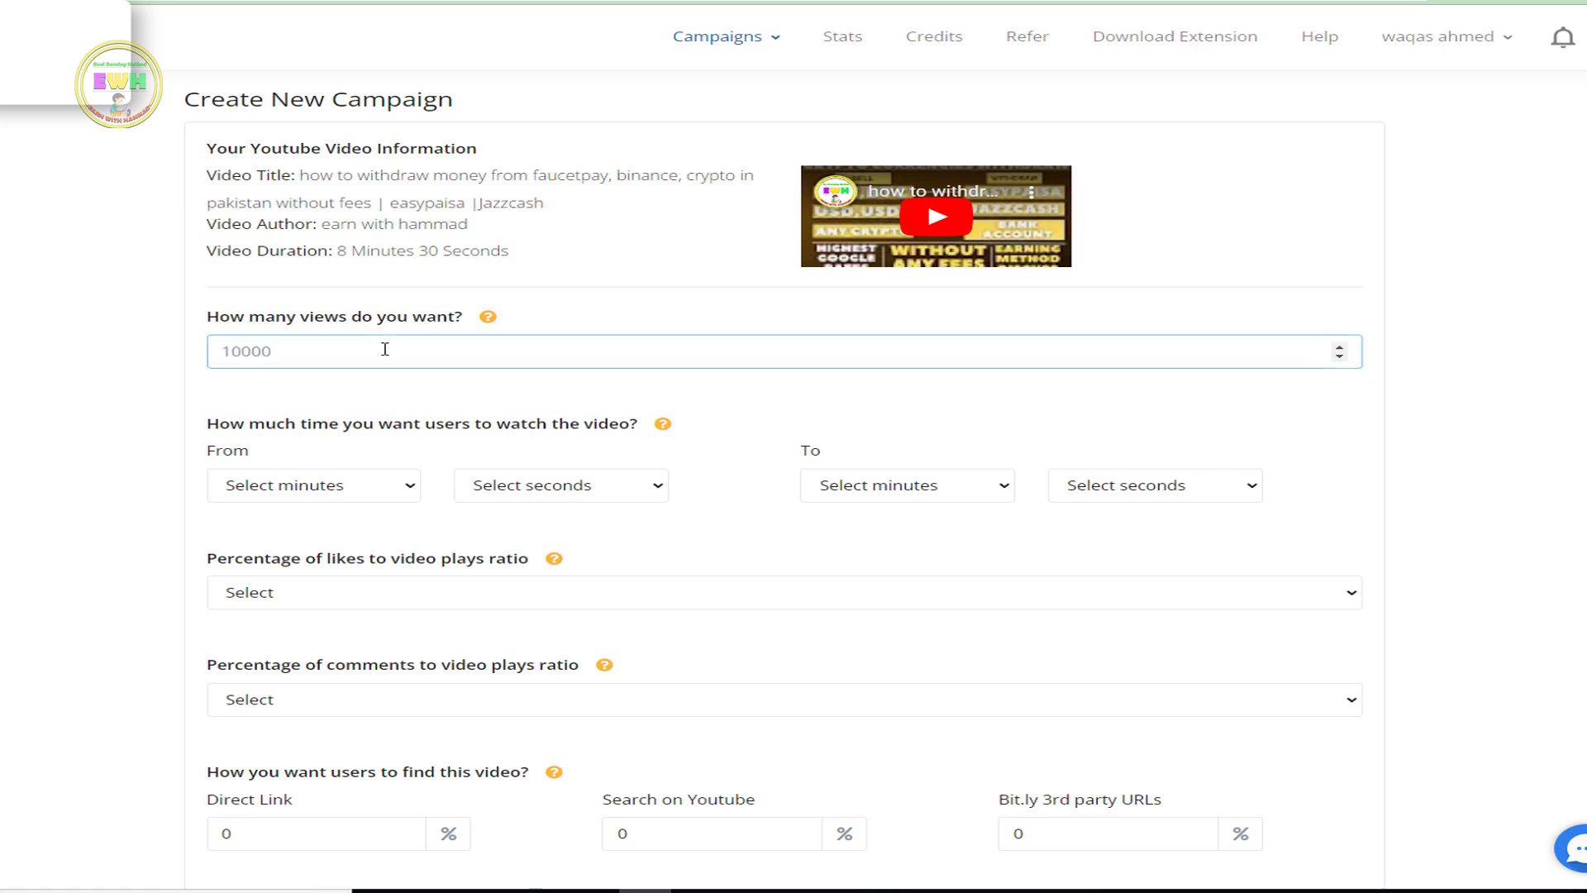
{"action": "type", "text": "1"}
Set the watch time to start from 0 minutes 30 seconds and the end time's minutes to 0
{"action": "left_click", "coordinate": [321, 488]}
{"action": "left_click", "coordinate": [396, 528]}
{"action": "left_click", "coordinate": [530, 488]}
{"action": "left_click", "coordinate": [546, 524]}
{"action": "left_click", "coordinate": [938, 494]}
{"action": "left_click", "coordinate": [913, 531]}
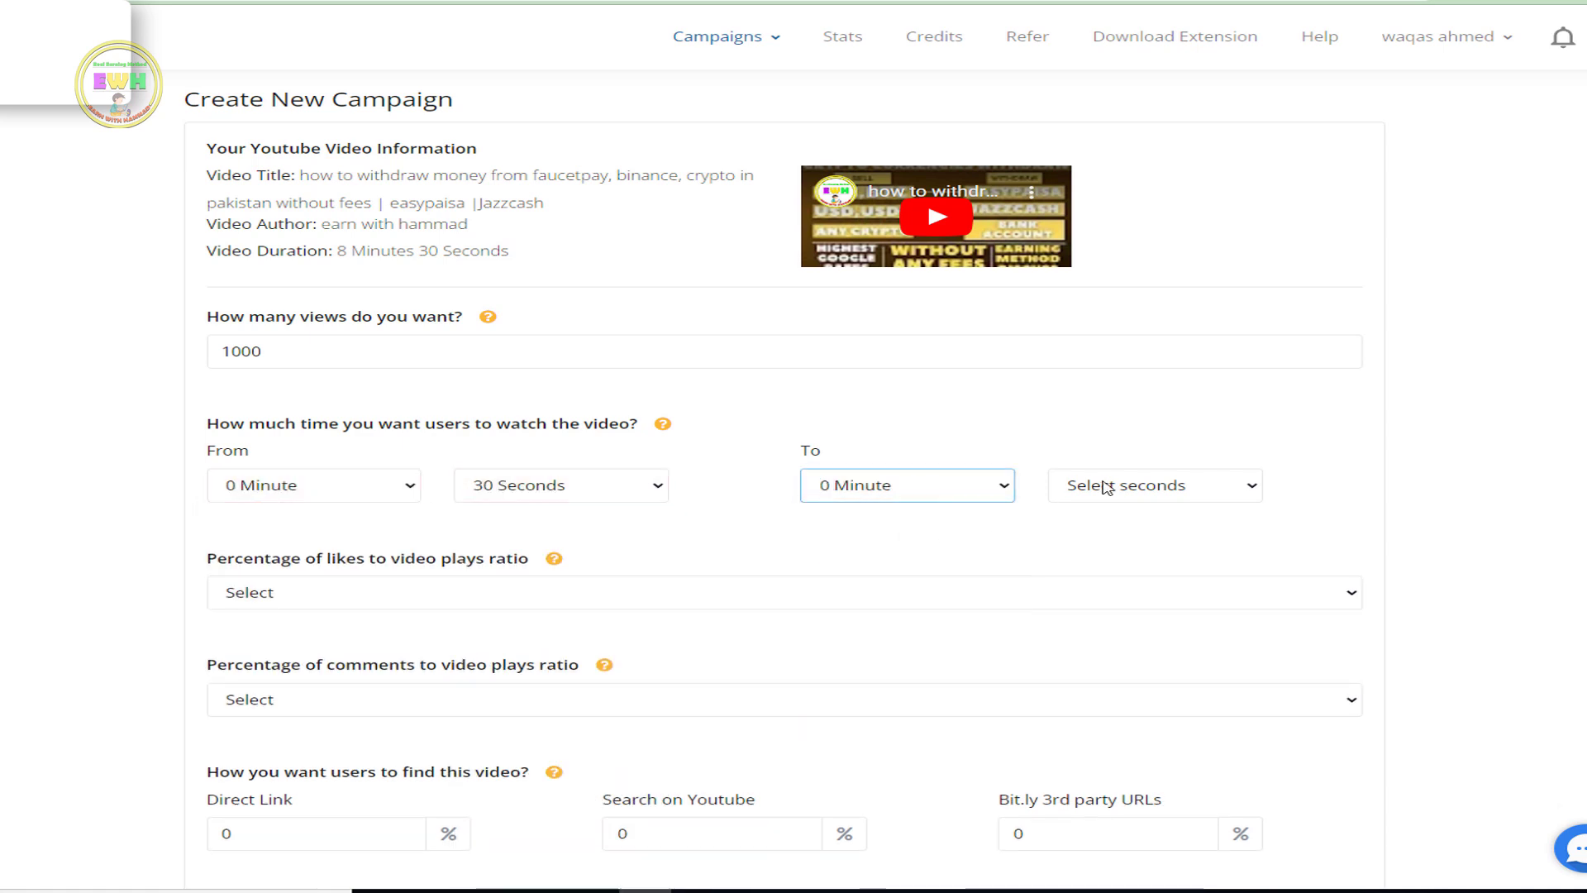
Try 20 seconds and 5 seconds as the end of the watch time range
{"action": "left_click", "coordinate": [1108, 486]}
{"action": "scroll", "coordinate": [1124, 749], "scroll_direction": "down", "scroll_amount": 3}
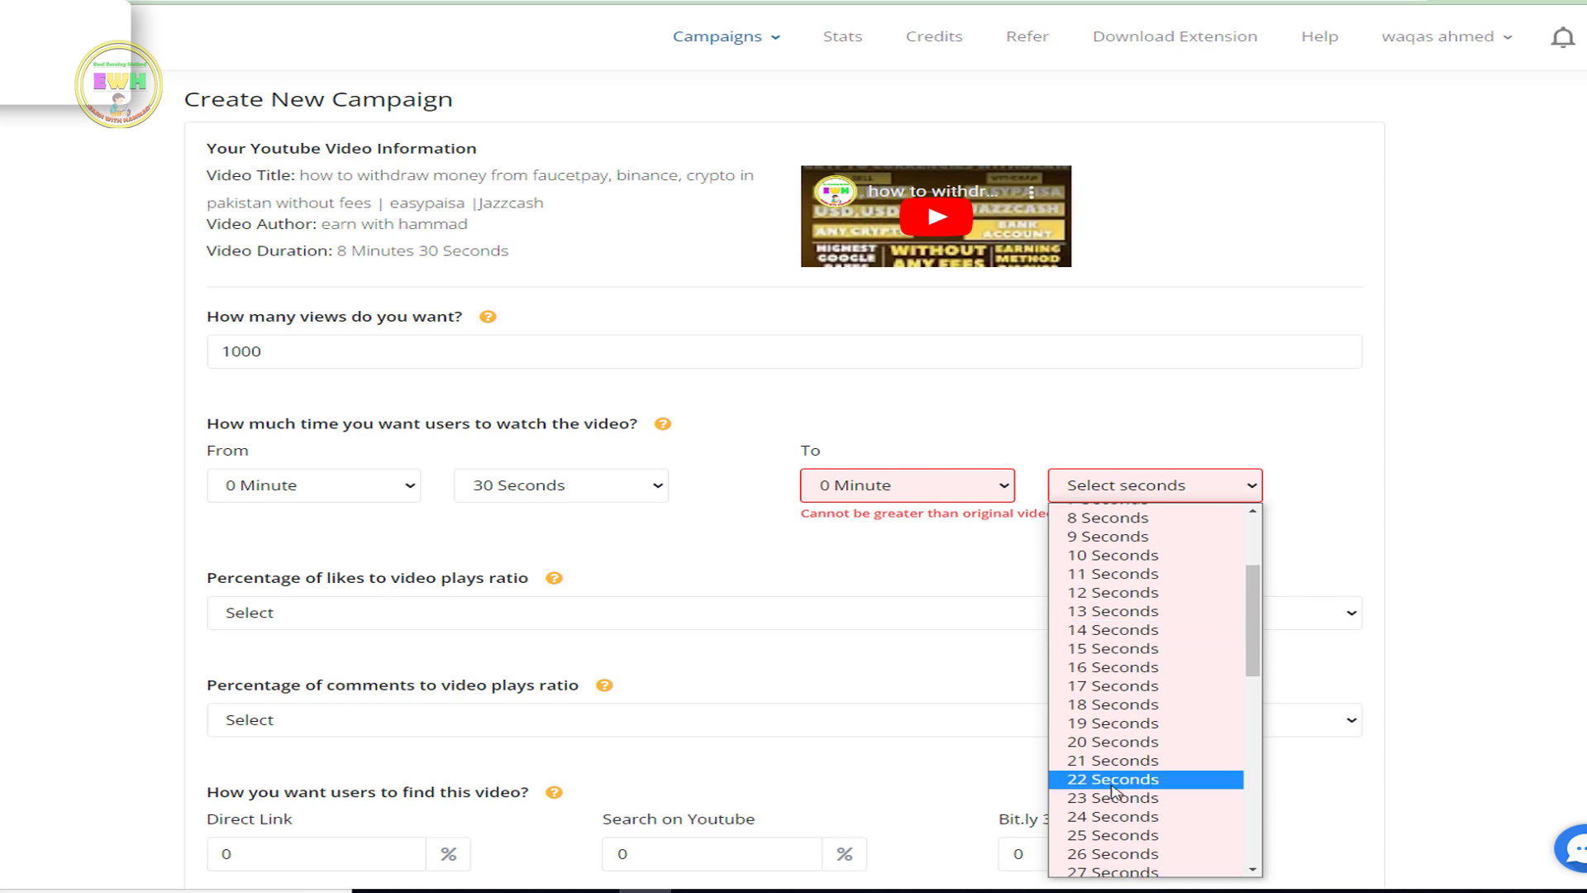
{"action": "left_click", "coordinate": [1124, 740]}
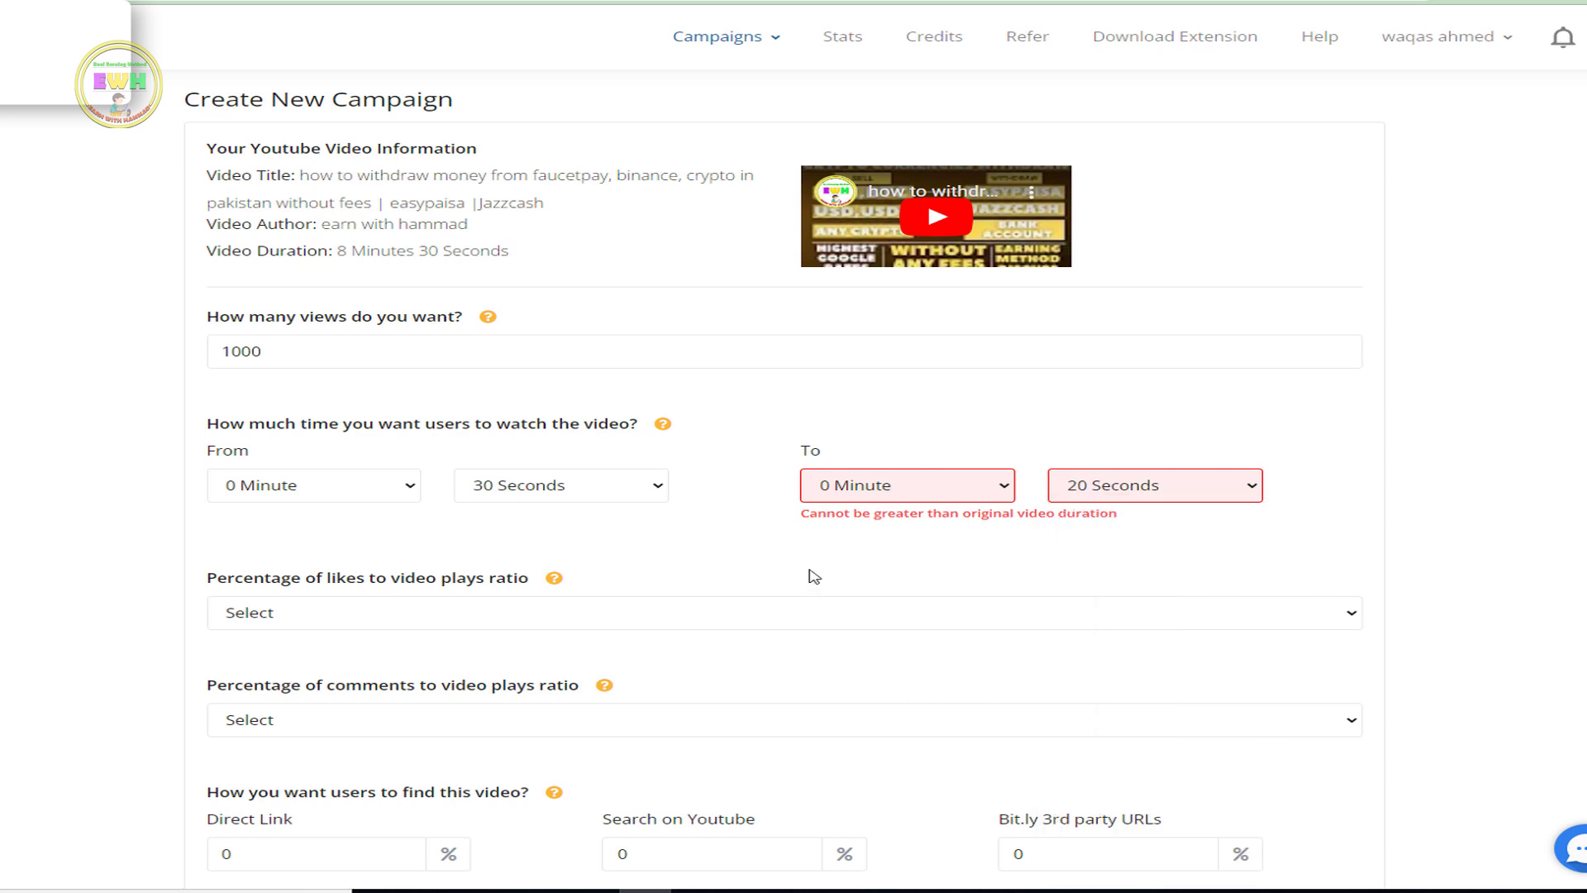
{"action": "left_click", "coordinate": [1145, 485]}
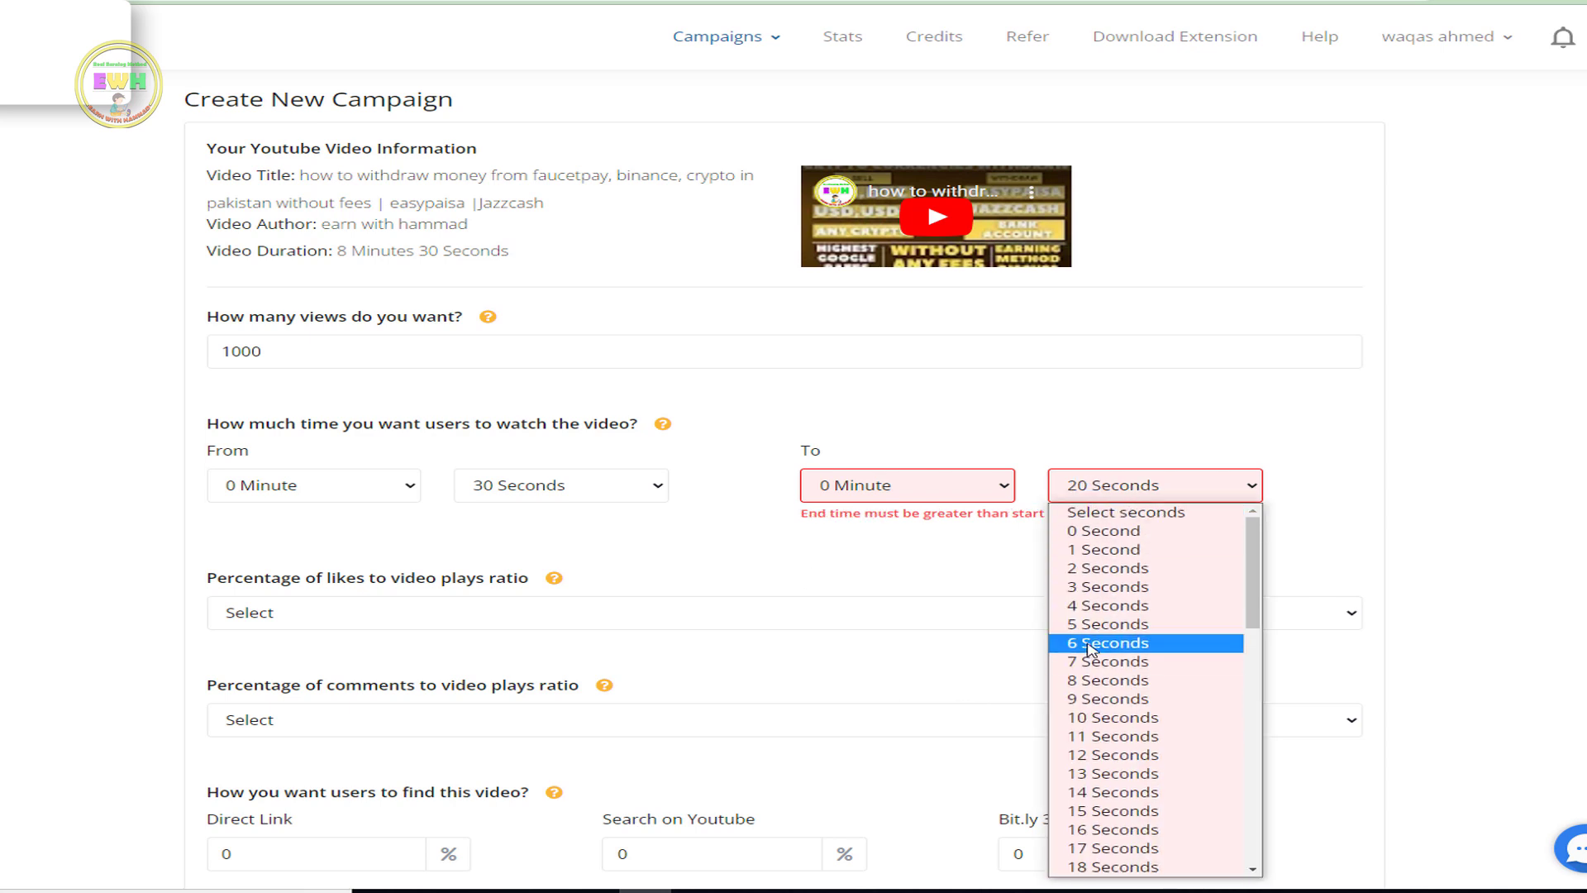
{"action": "left_click", "coordinate": [1091, 624]}
{"action": "left_click", "coordinate": [1146, 494]}
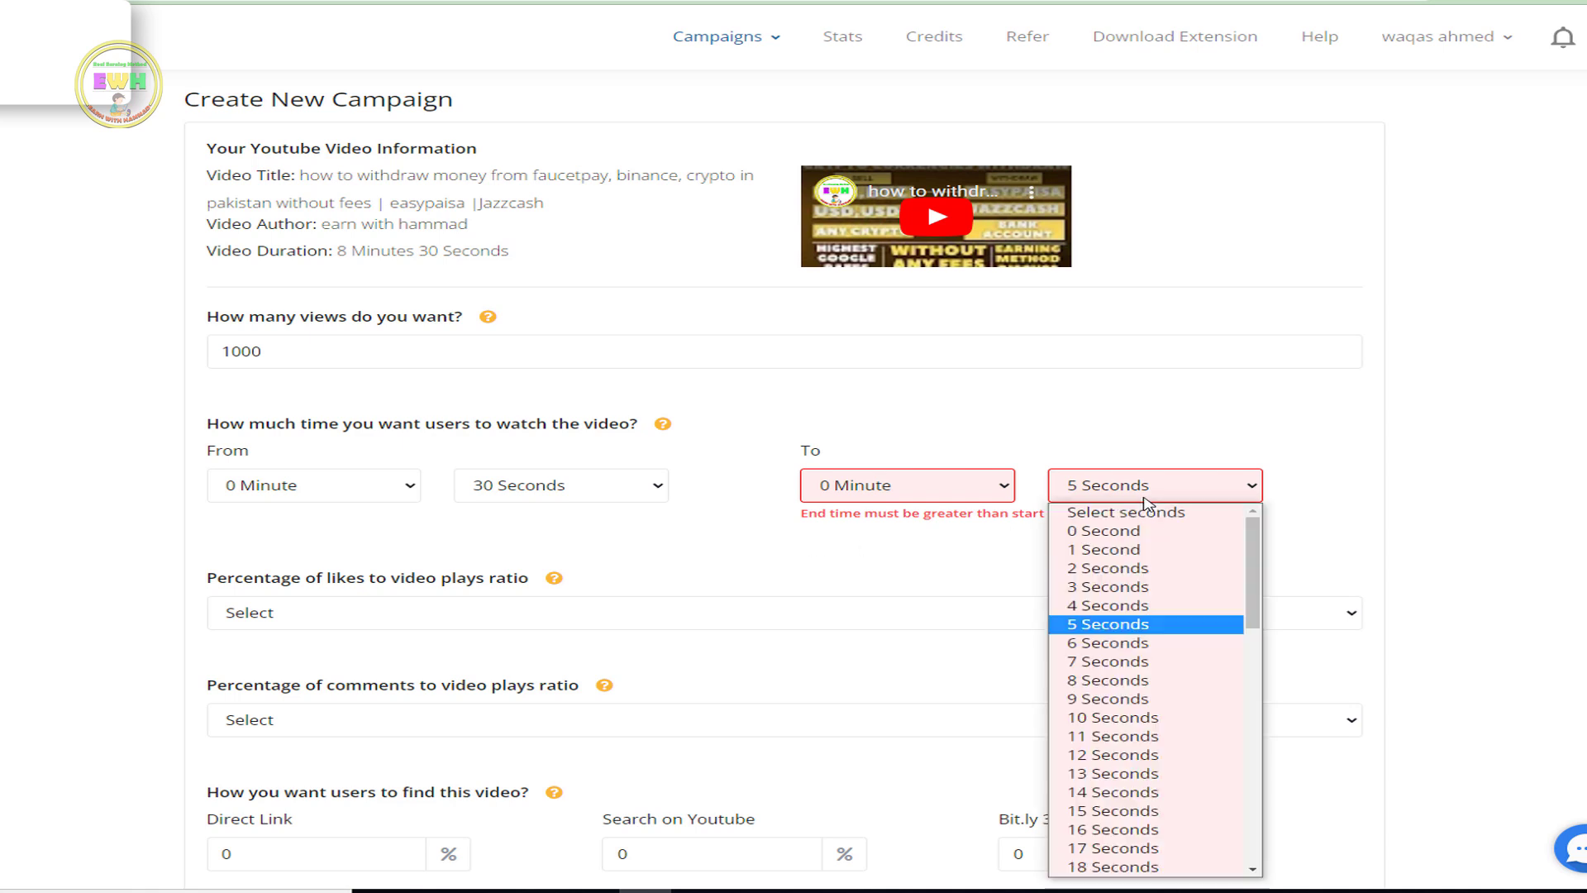
{"action": "scroll", "coordinate": [1149, 628], "scroll_direction": "down", "scroll_amount": 5}
{"action": "scroll", "coordinate": [1149, 628], "scroll_direction": "up", "scroll_amount": 5}
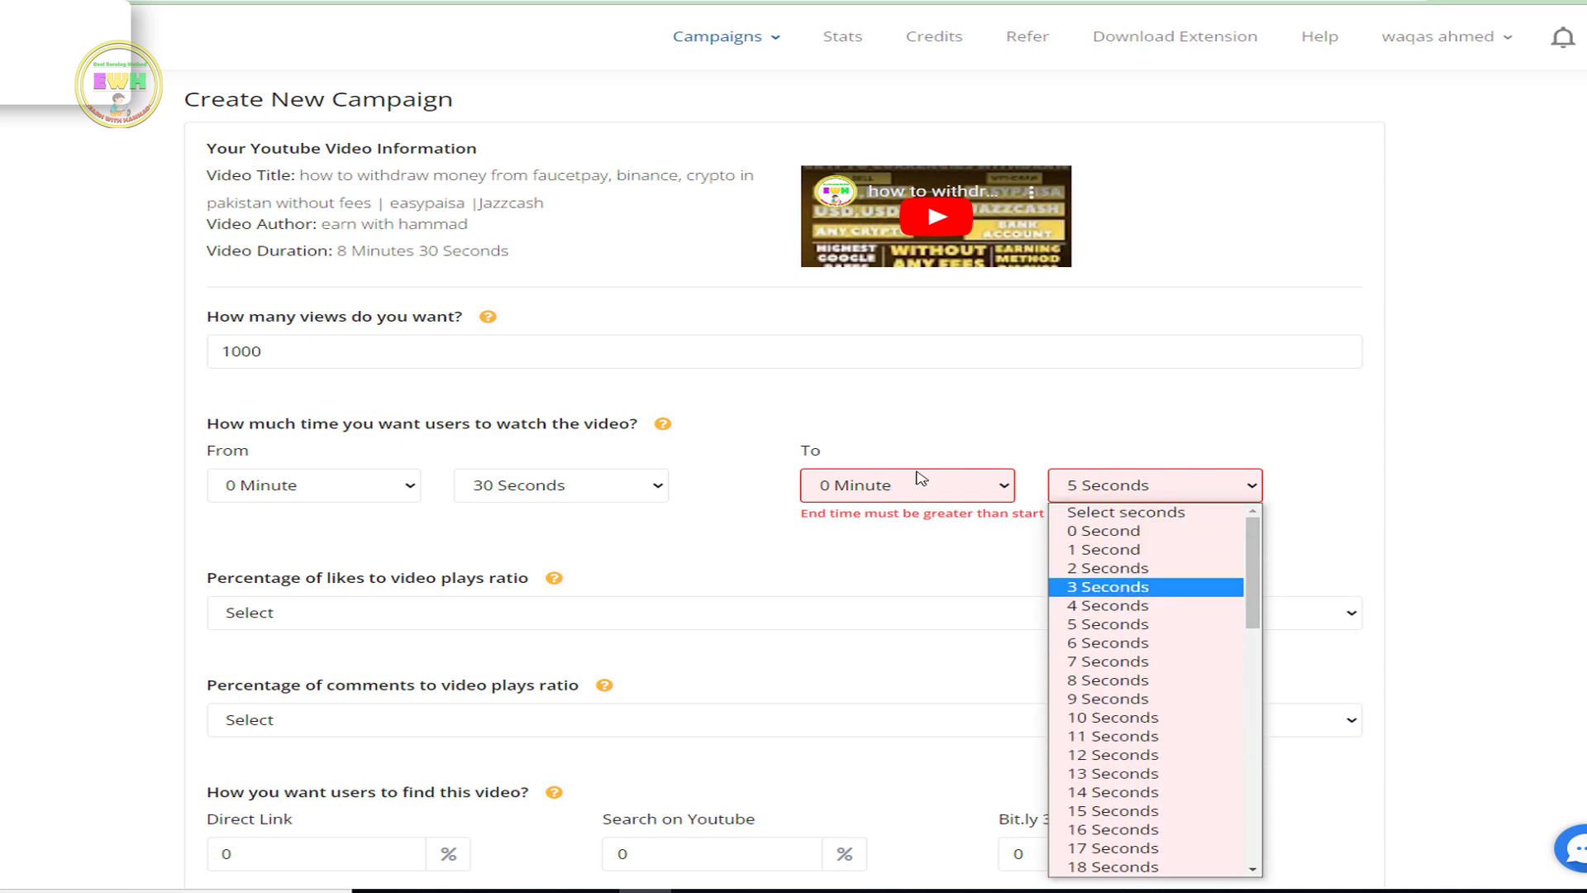
{"action": "left_click", "coordinate": [922, 487]}
Try 49, 30 and 17 seconds as the end of the watch time range
{"action": "left_click", "coordinate": [1109, 488]}
{"action": "scroll", "coordinate": [1121, 656], "scroll_direction": "down", "scroll_amount": 14}
{"action": "left_click", "coordinate": [1121, 659]}
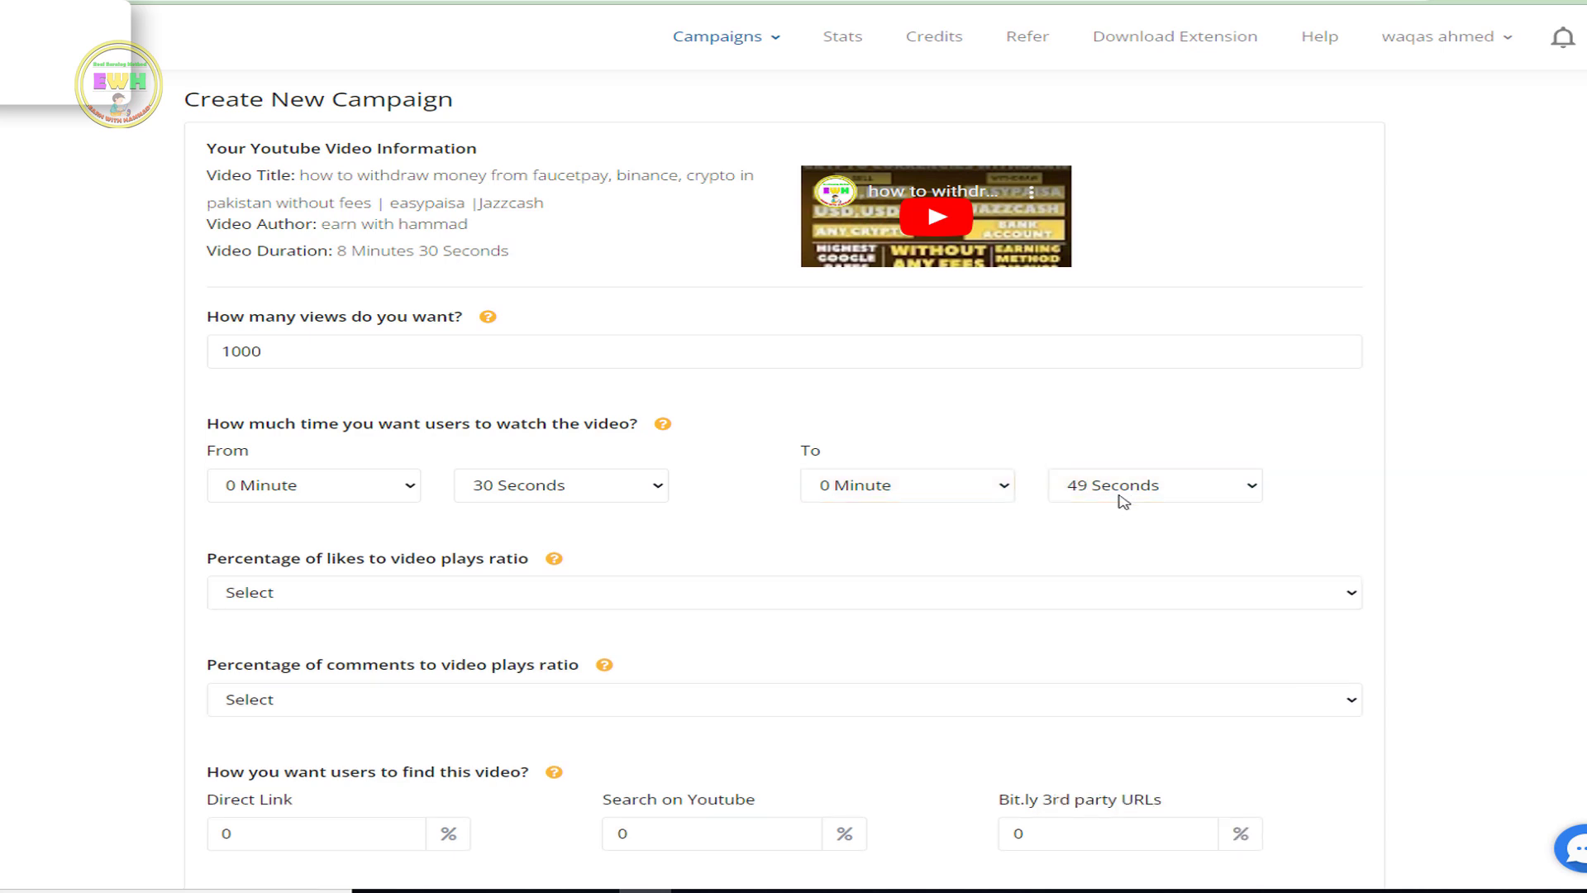
{"action": "left_click", "coordinate": [1121, 498]}
{"action": "left_click", "coordinate": [1112, 514]}
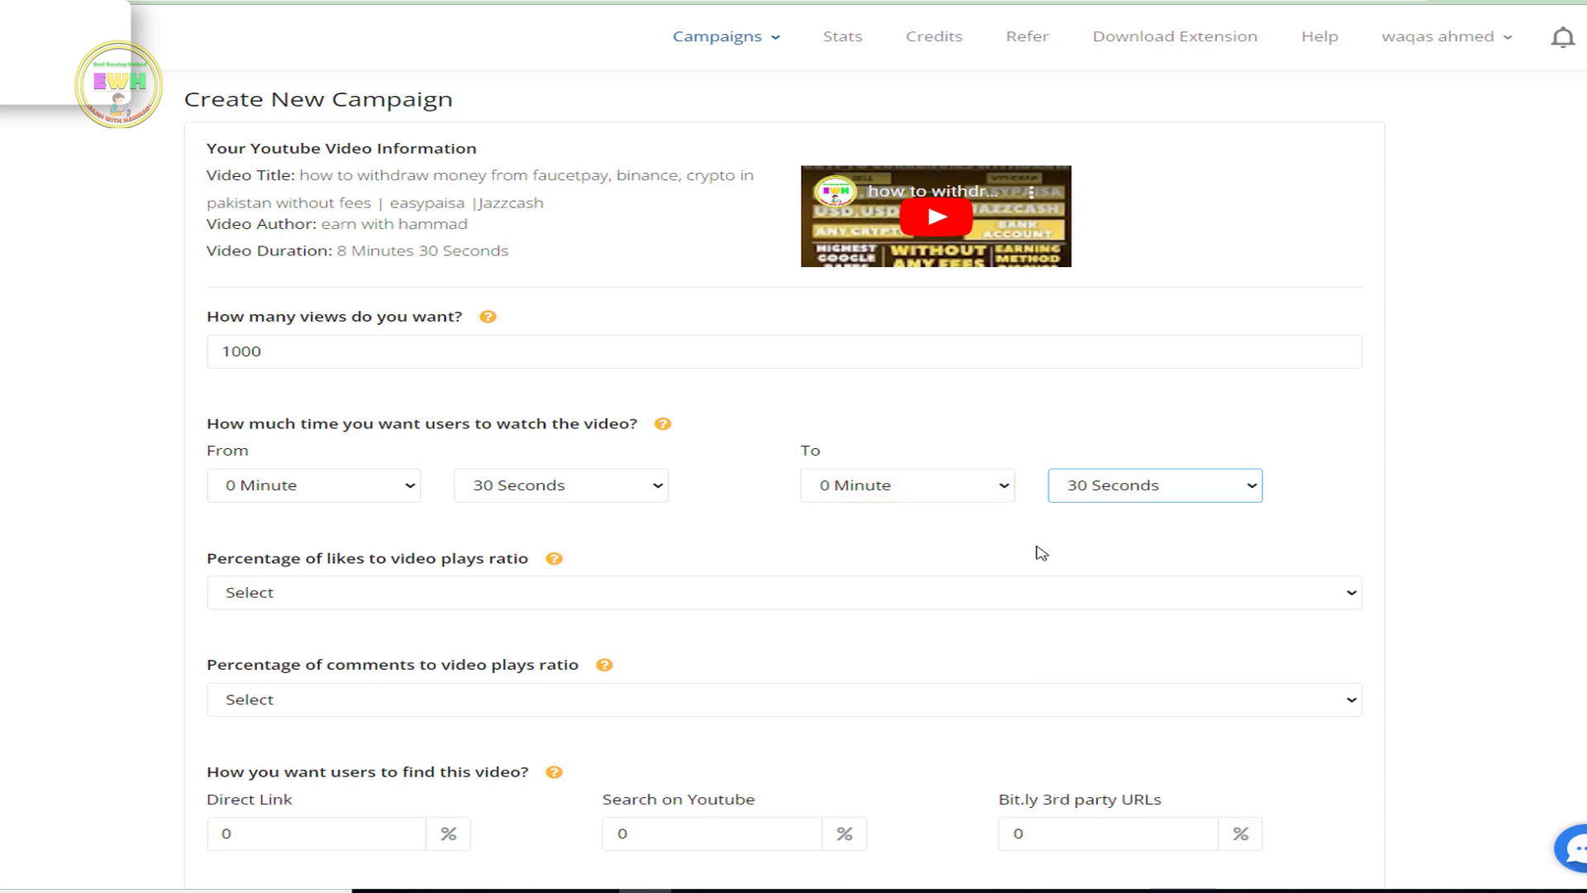
{"action": "left_click", "coordinate": [1113, 490]}
{"action": "left_click", "coordinate": [1116, 521]}
Set the seconds of the watch time's end value to 40
{"action": "left_click", "coordinate": [1134, 487]}
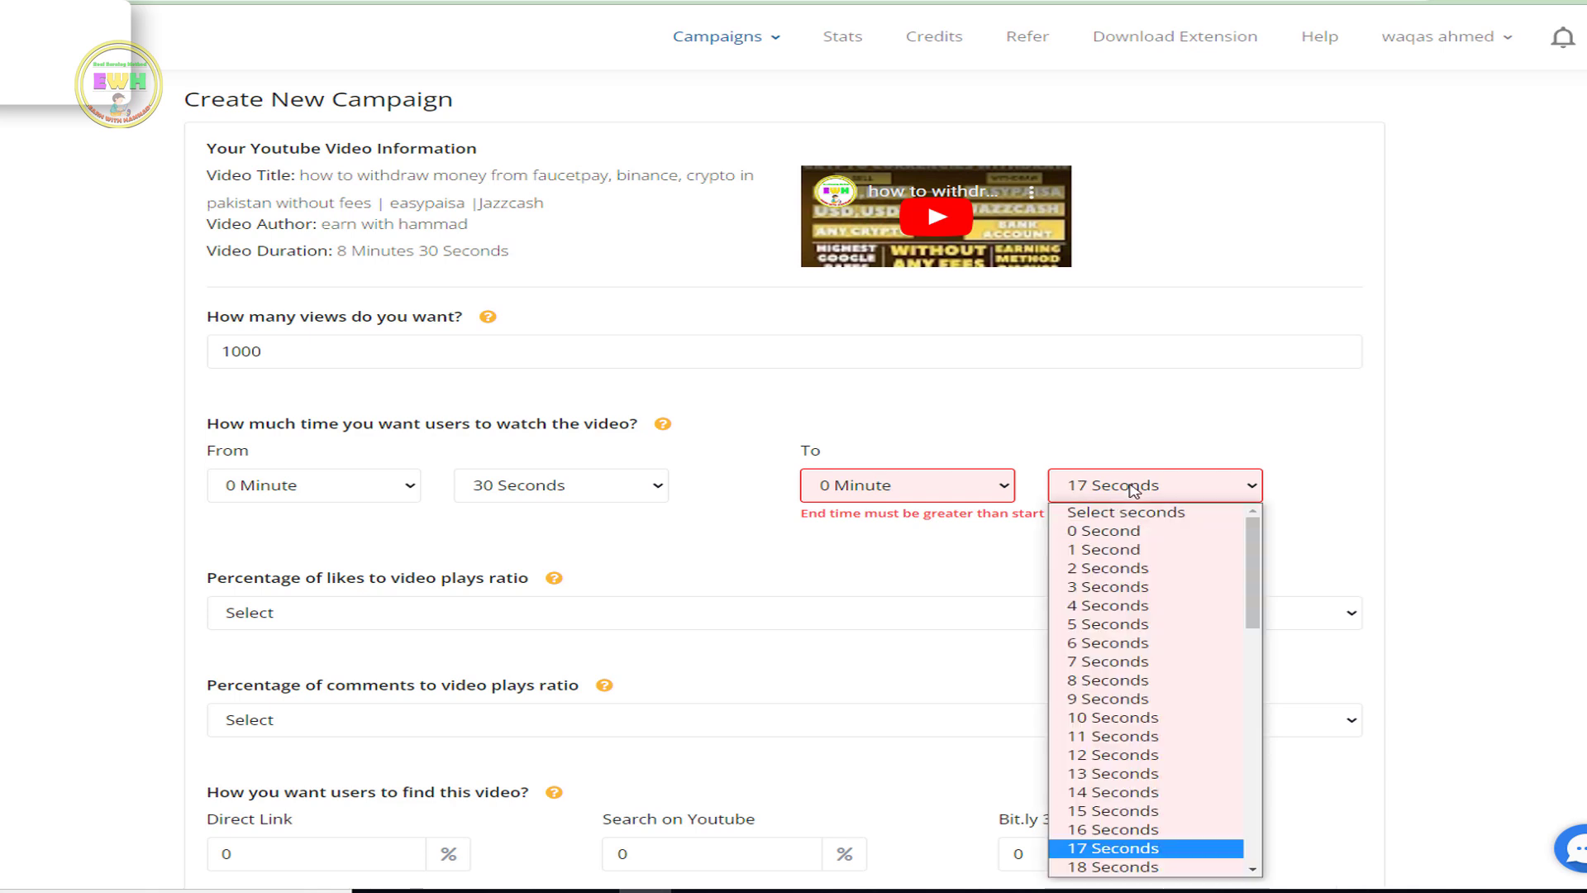
{"action": "scroll", "coordinate": [1144, 818], "scroll_direction": "down", "scroll_amount": 3}
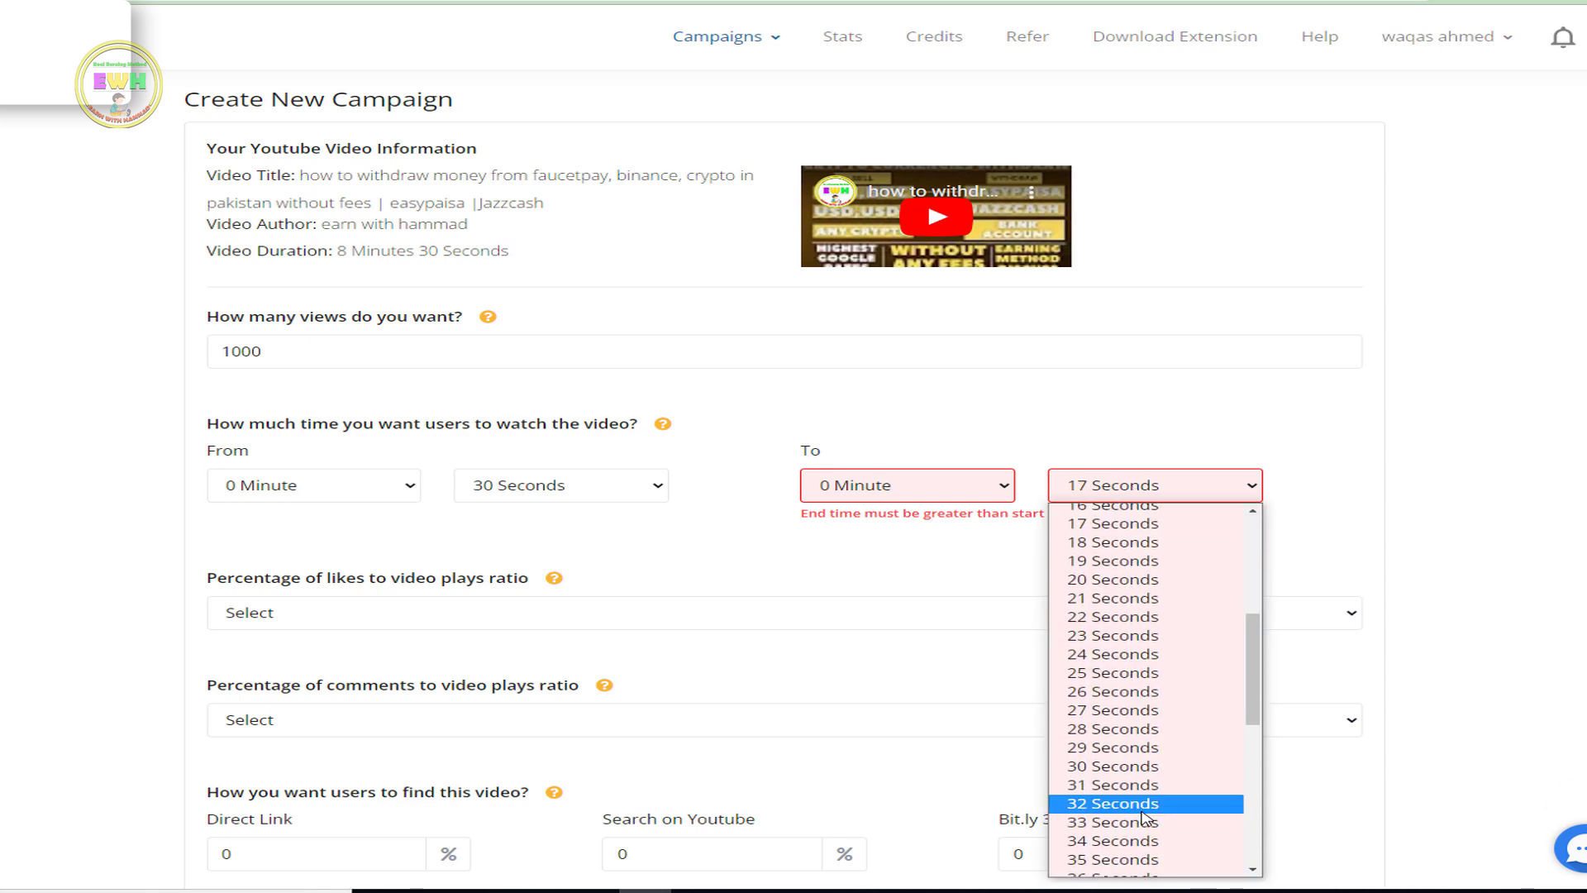
{"action": "scroll", "coordinate": [1143, 819], "scroll_direction": "down", "scroll_amount": 3}
{"action": "left_click", "coordinate": [1116, 786]}
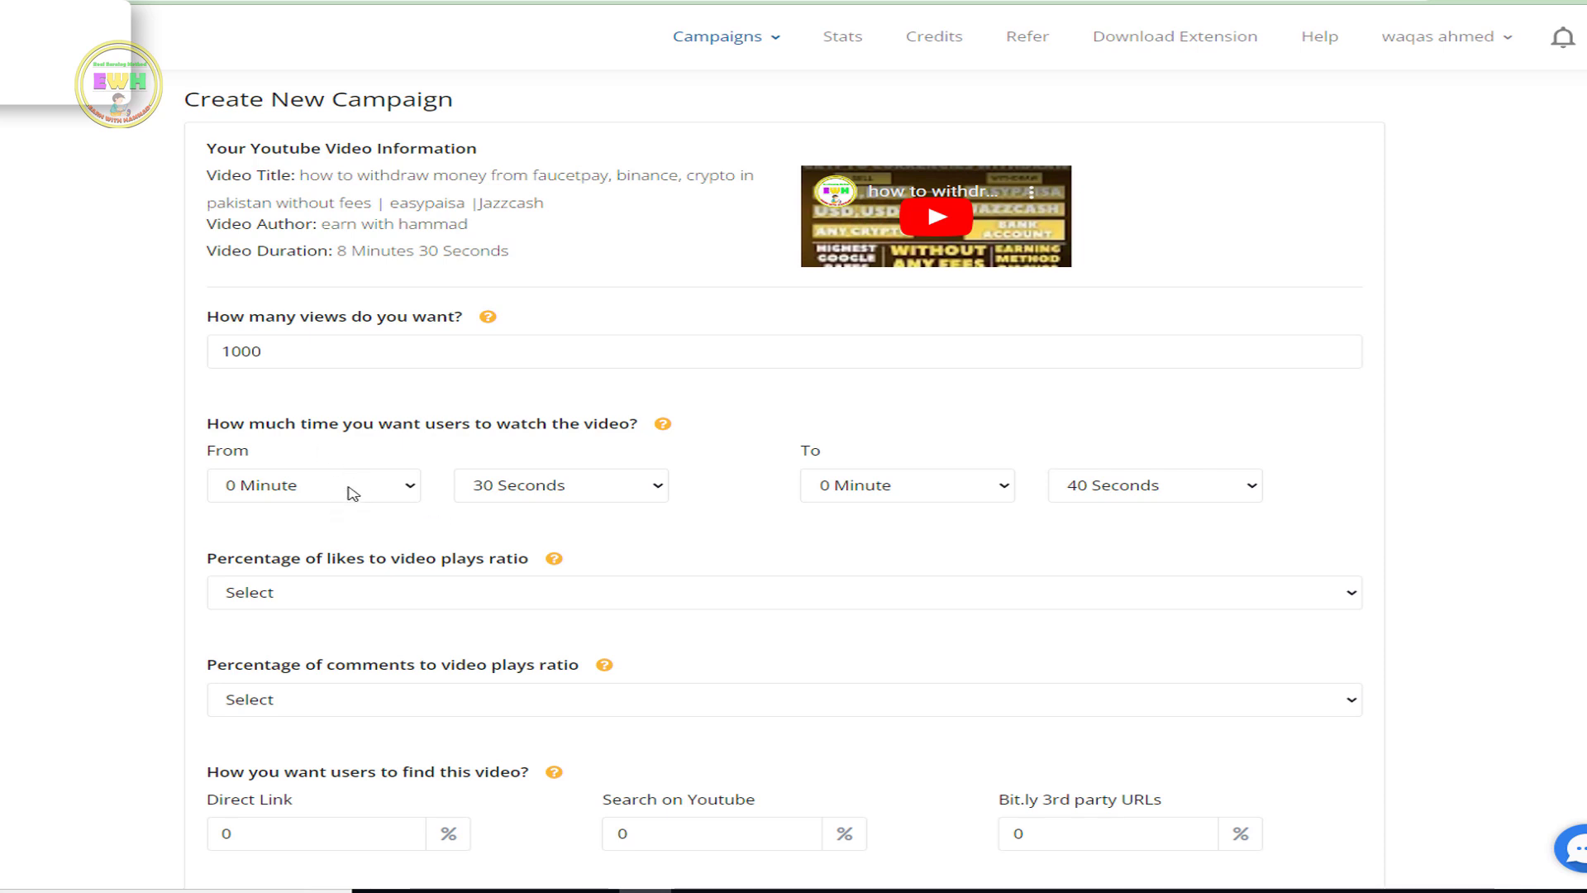
Reselect 0 minutes for the start time, try 3 minutes for the end time, and return the end minutes to 0
{"action": "left_click", "coordinate": [345, 494]}
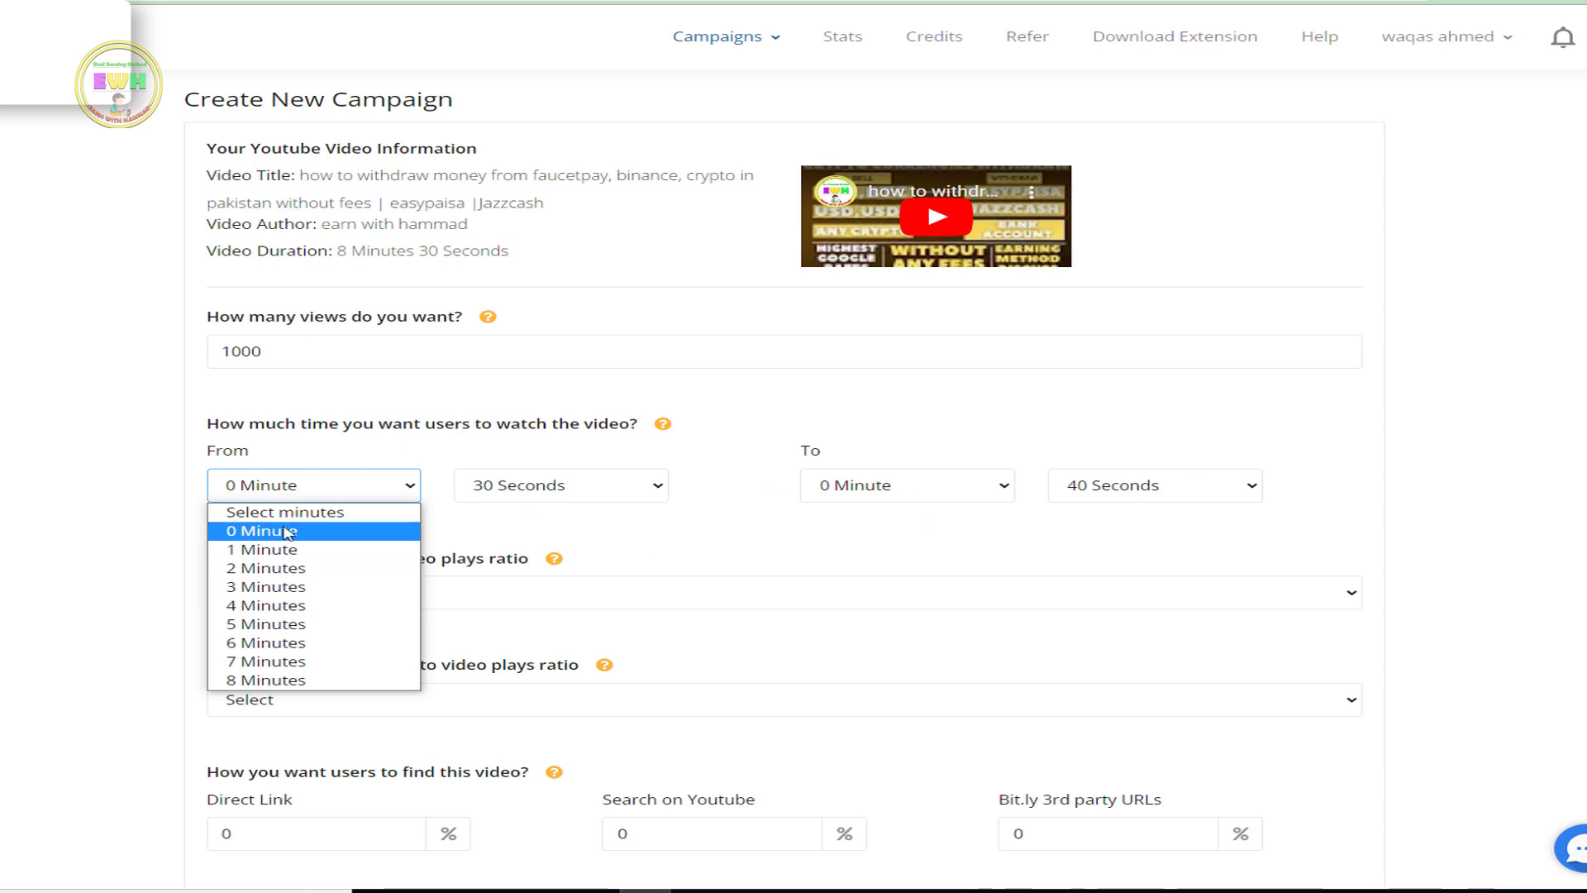
{"action": "left_click", "coordinate": [287, 533]}
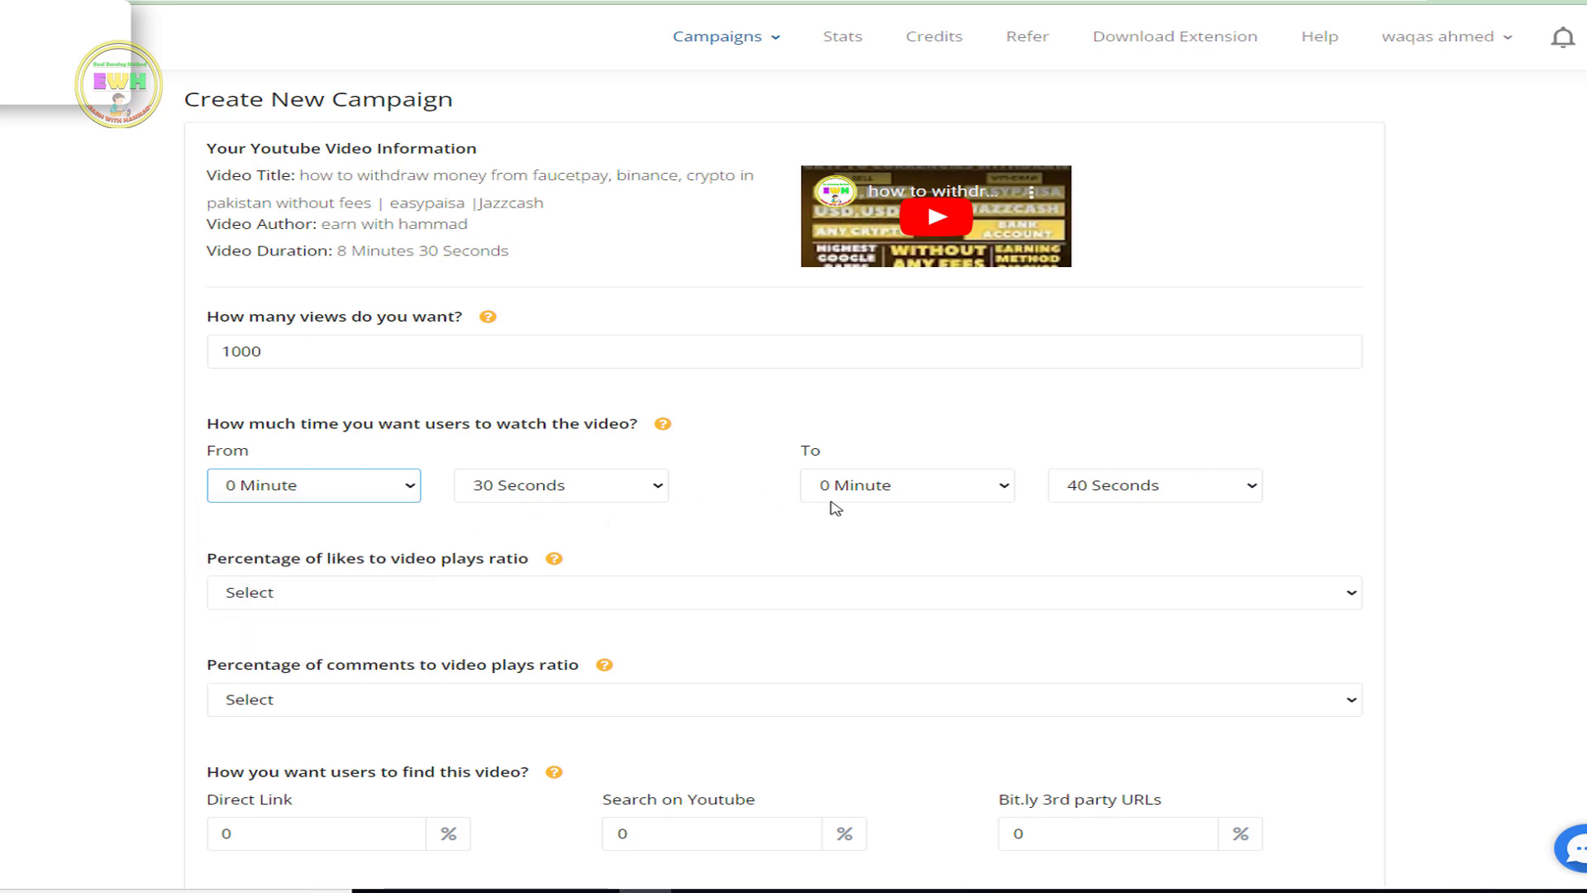
{"action": "left_click", "coordinate": [860, 495]}
{"action": "left_click", "coordinate": [859, 586]}
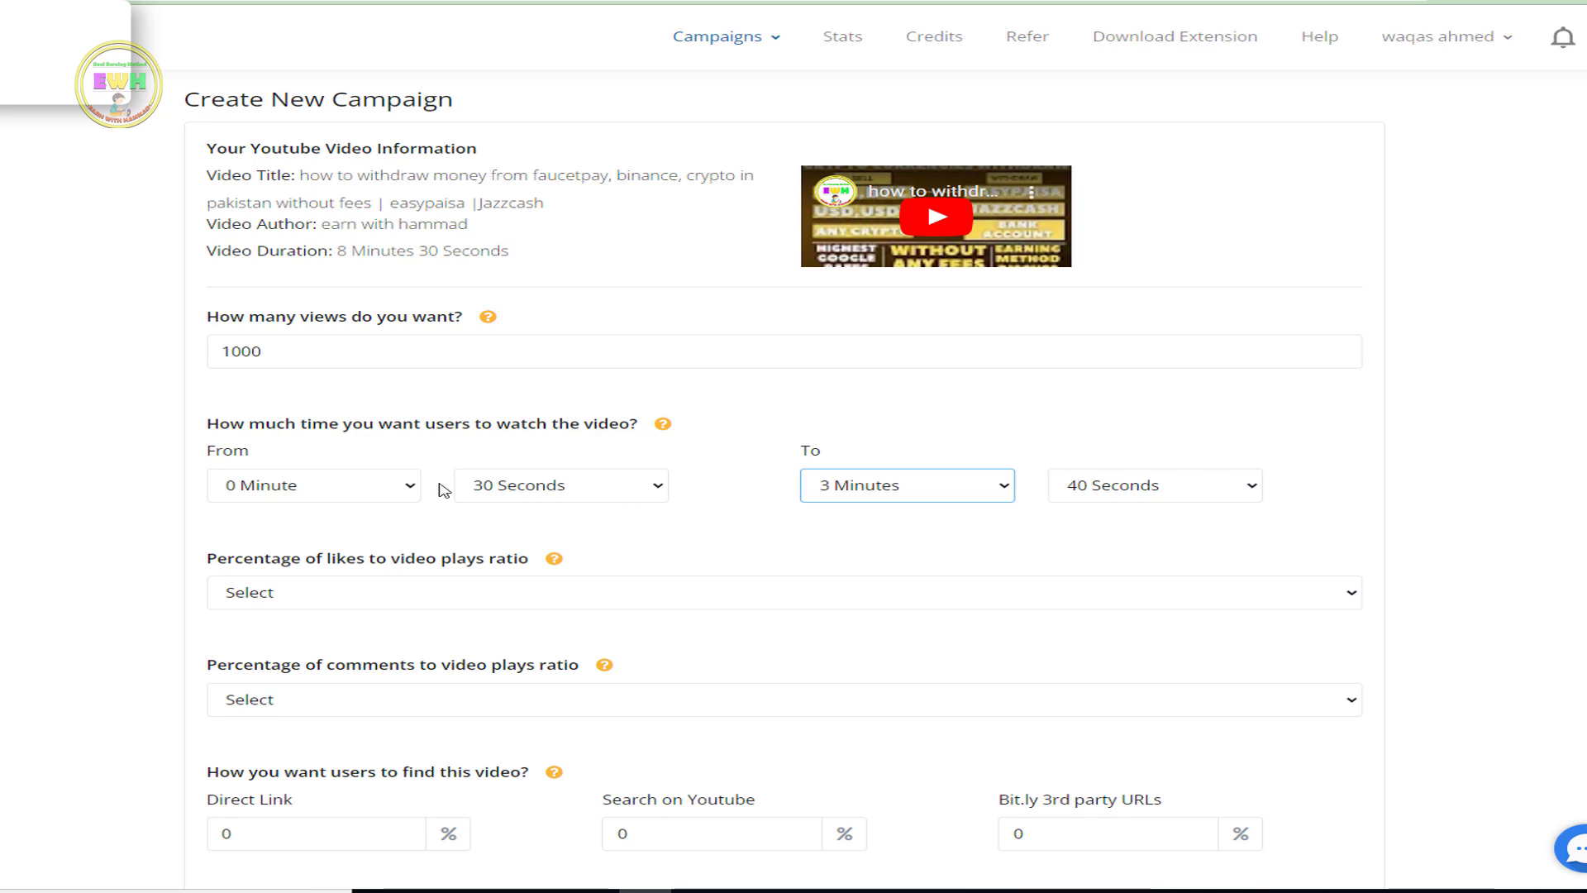
{"action": "left_click", "coordinate": [929, 489]}
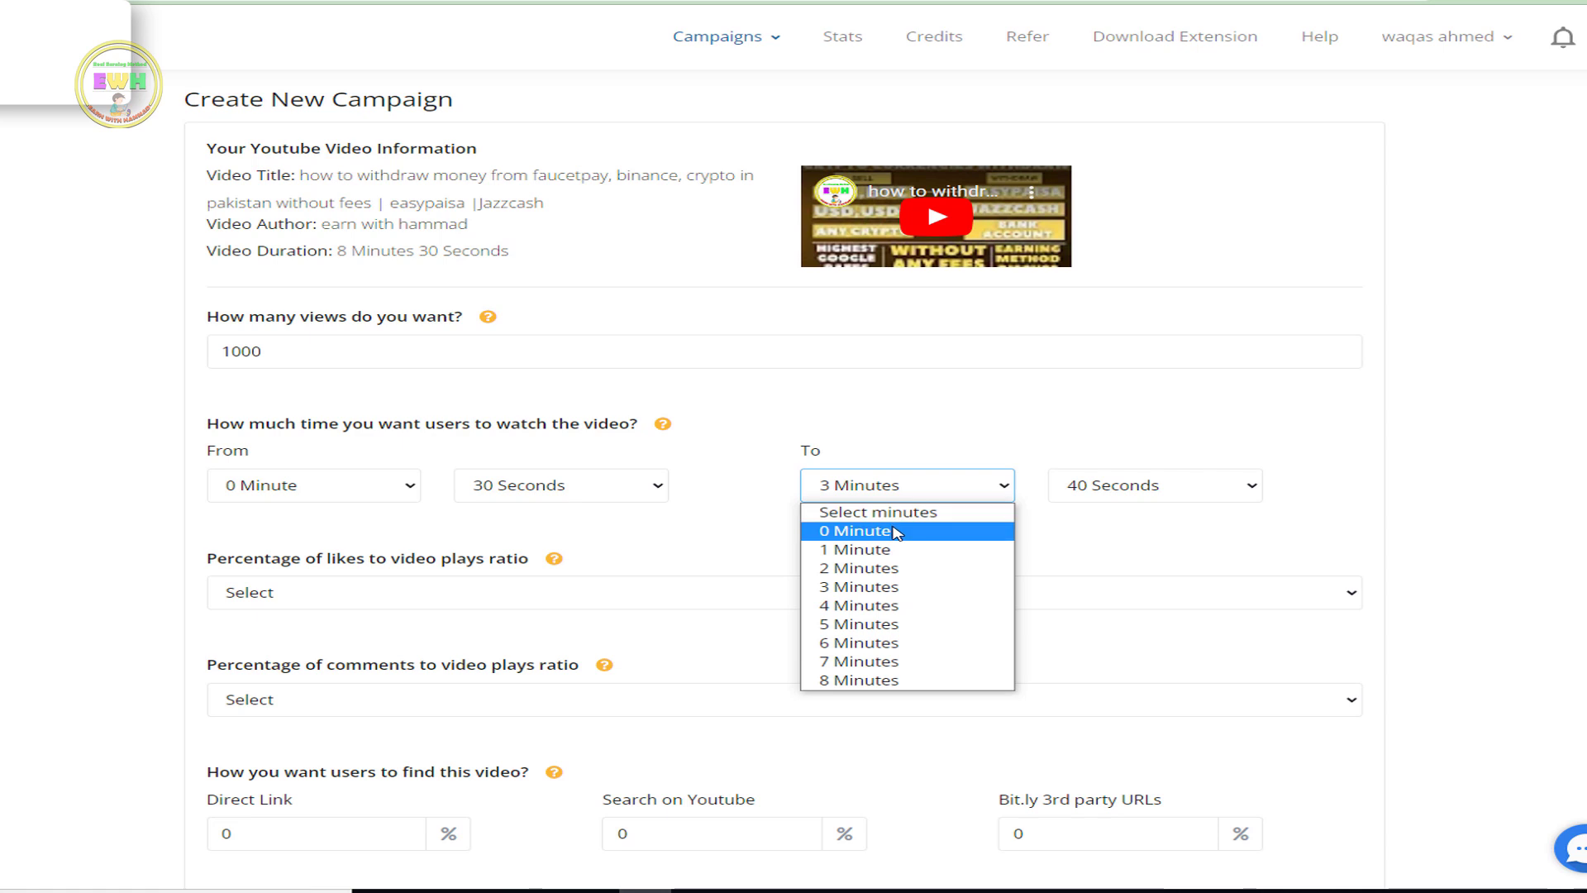
{"action": "left_click", "coordinate": [897, 534]}
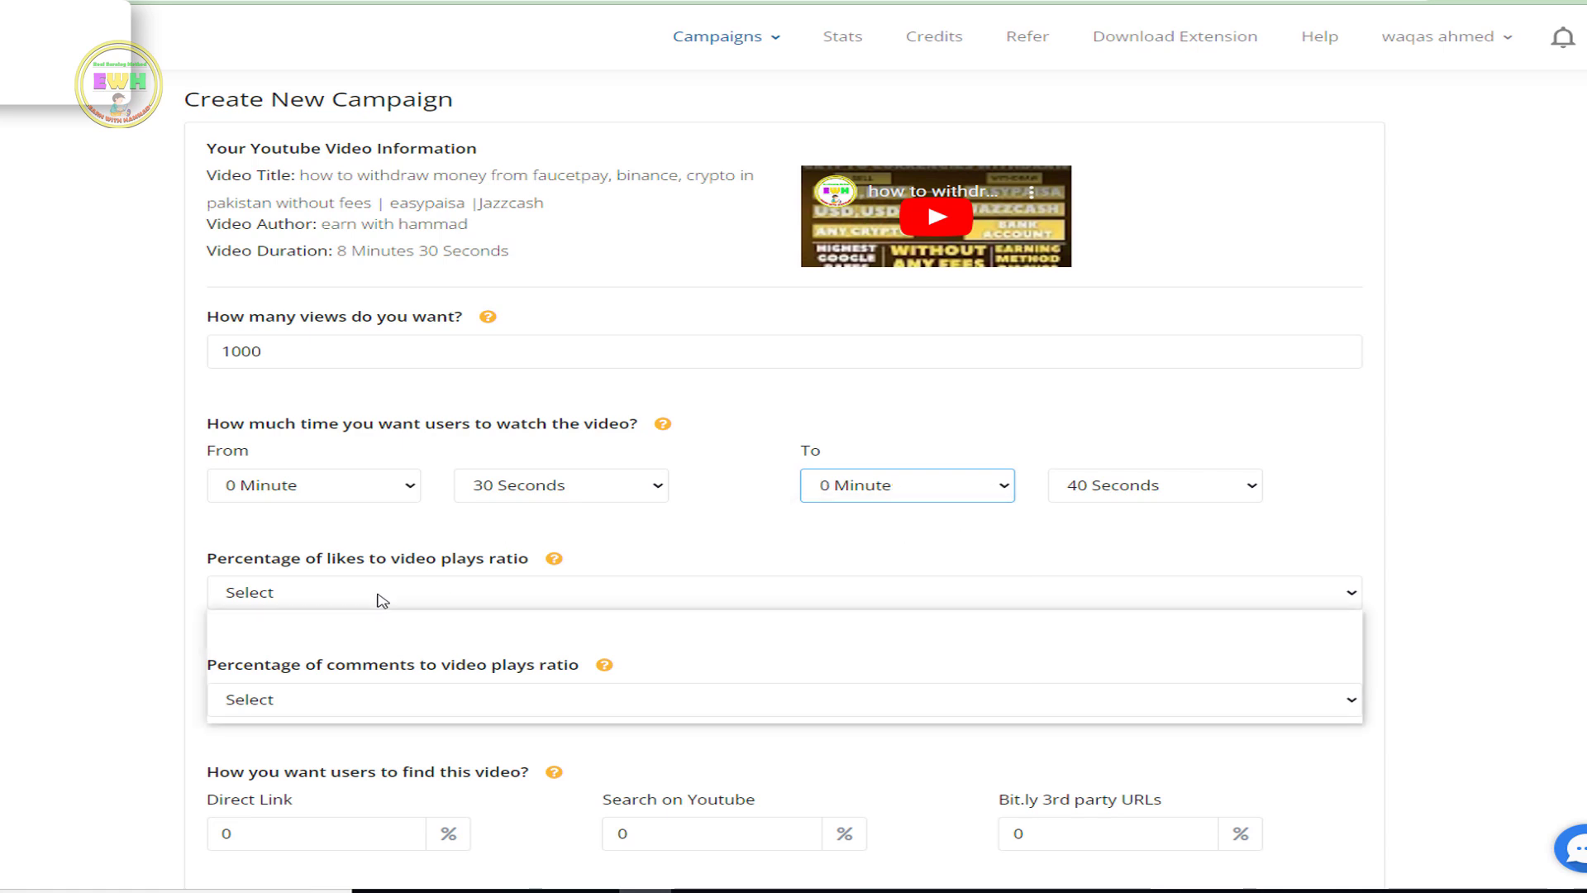
Set the percentage of likes to video plays to 4% and the percentage of comments to 0.00%
{"action": "left_click", "coordinate": [382, 600]}
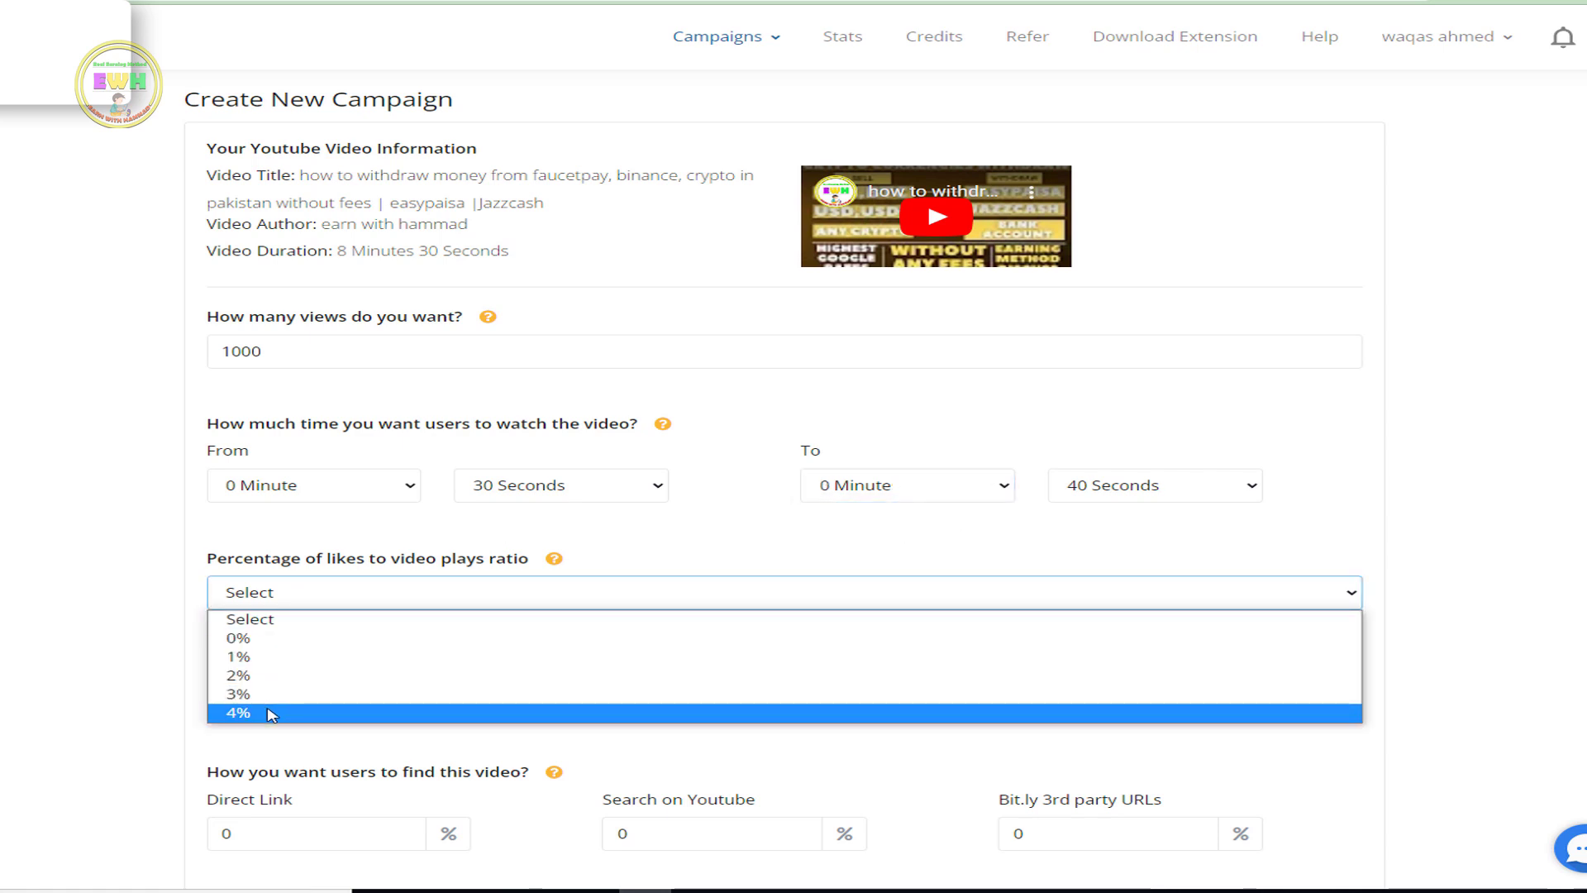
{"action": "left_click", "coordinate": [270, 713]}
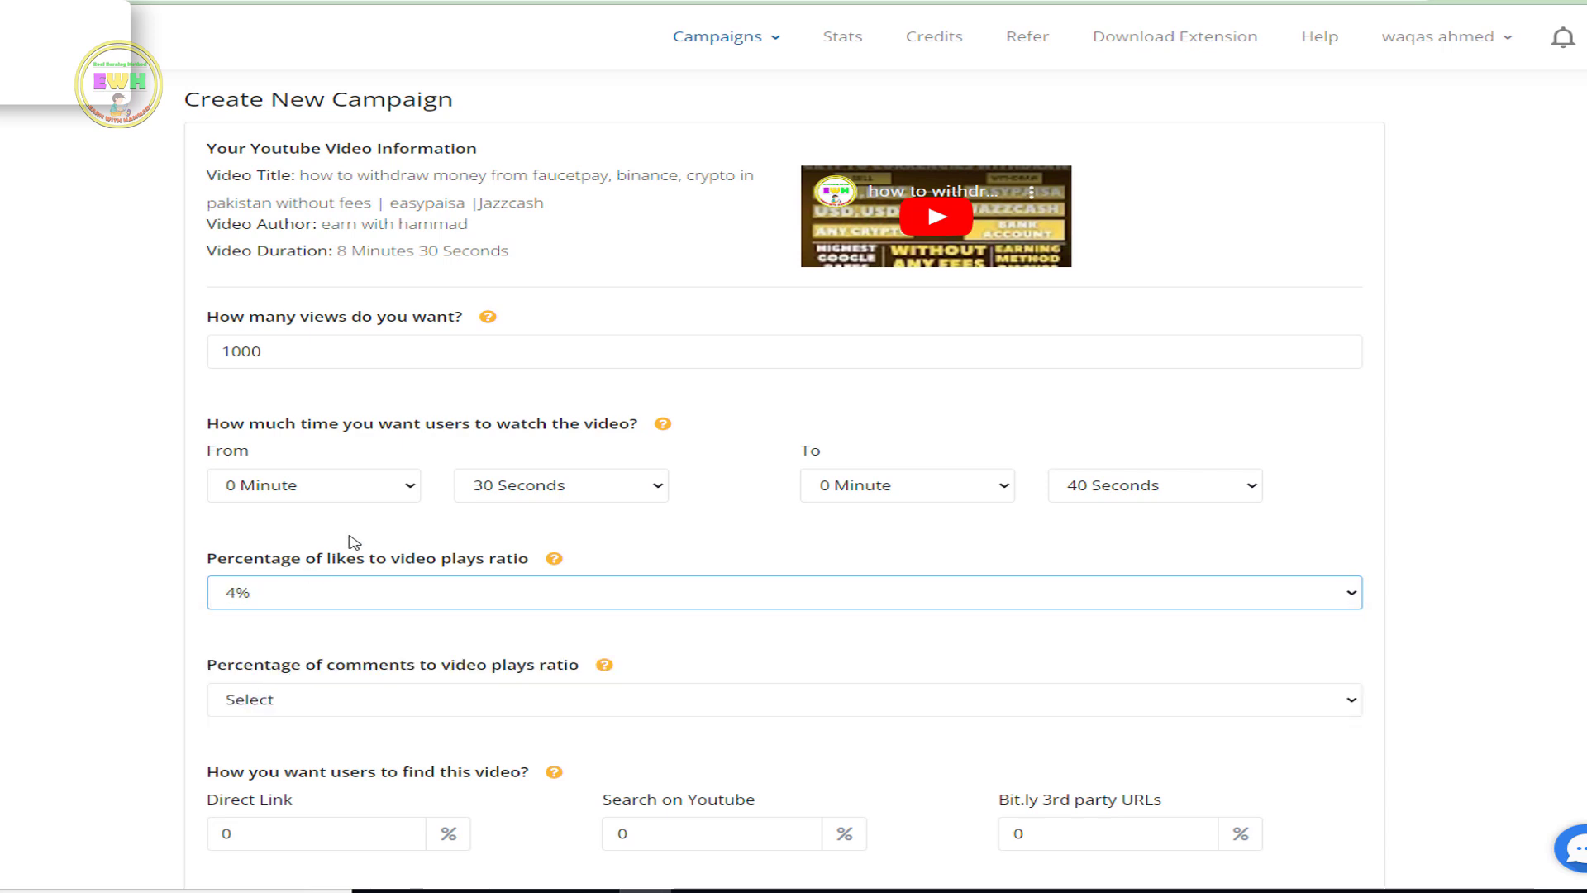
{"action": "scroll", "coordinate": [354, 542], "scroll_direction": "down", "scroll_amount": 3}
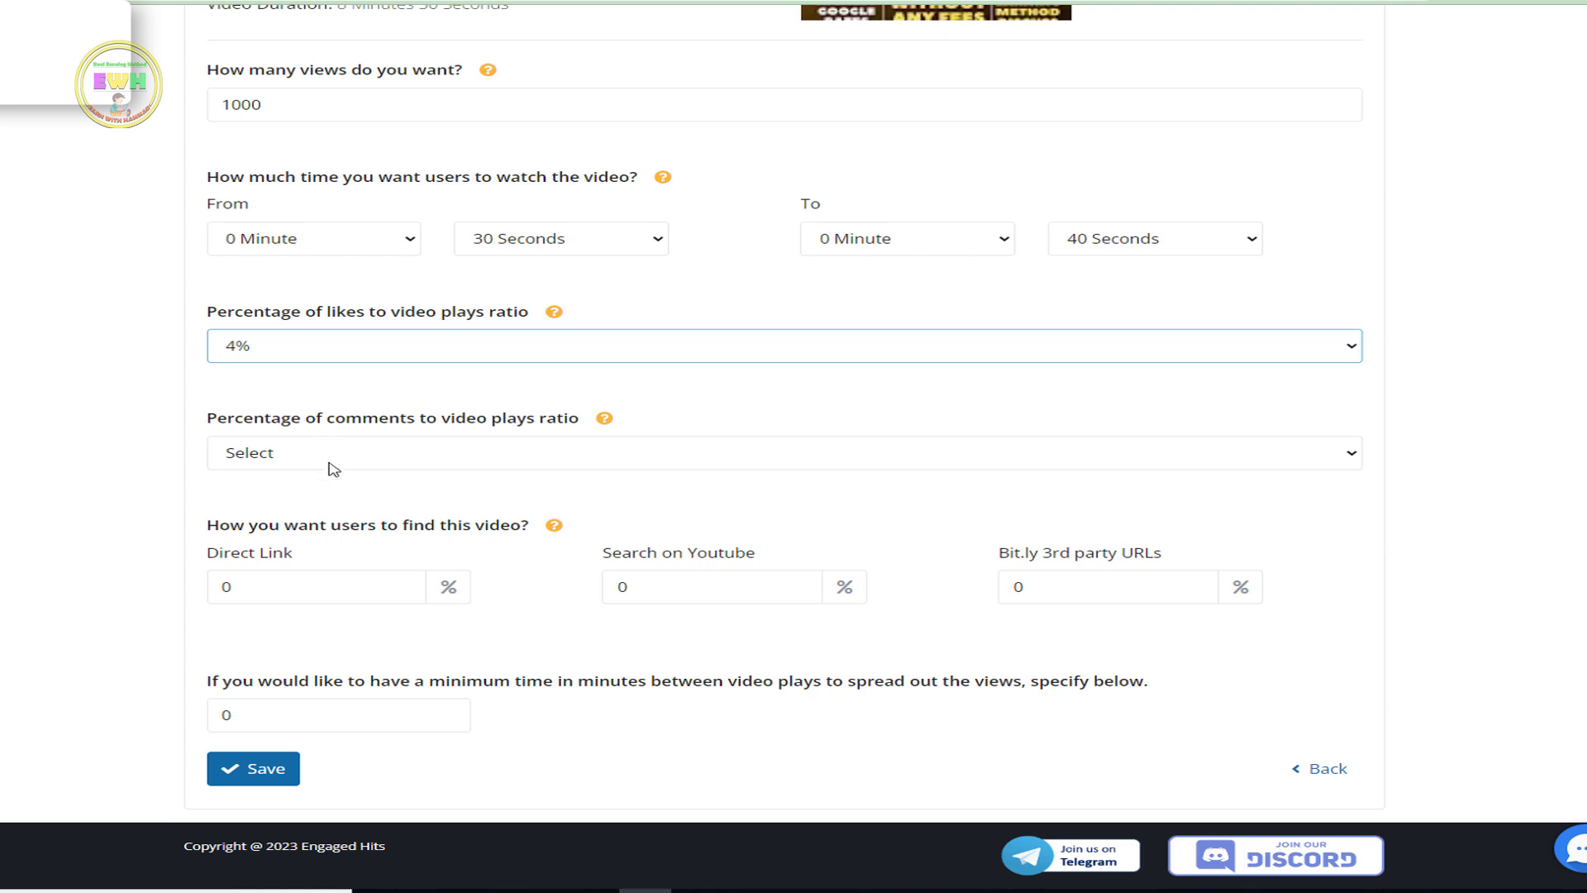
{"action": "left_click", "coordinate": [334, 468]}
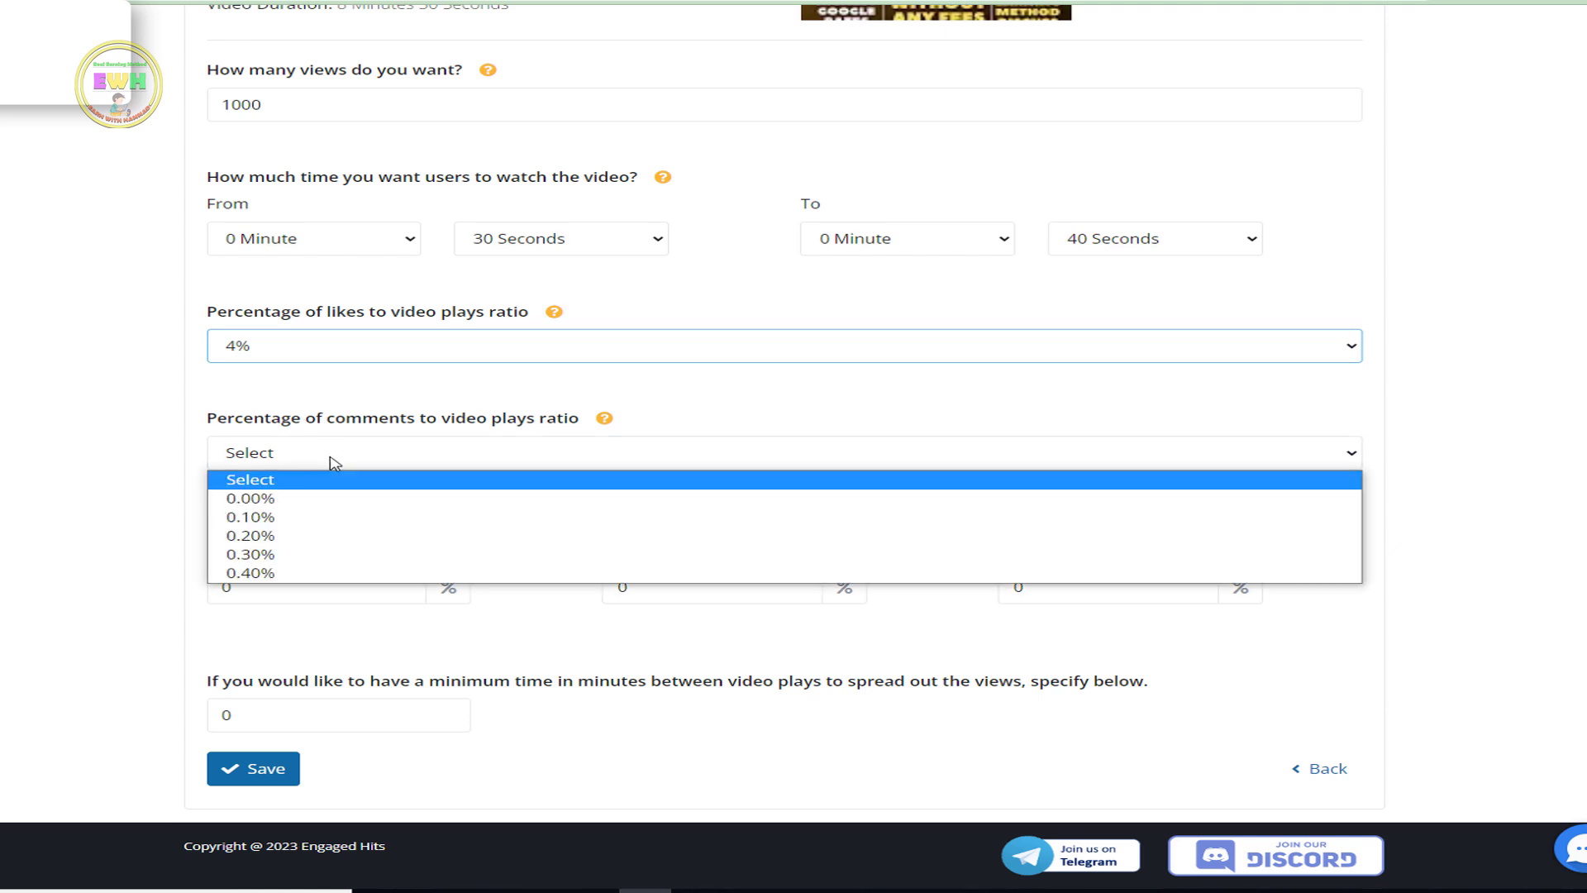
{"action": "left_click", "coordinate": [292, 501]}
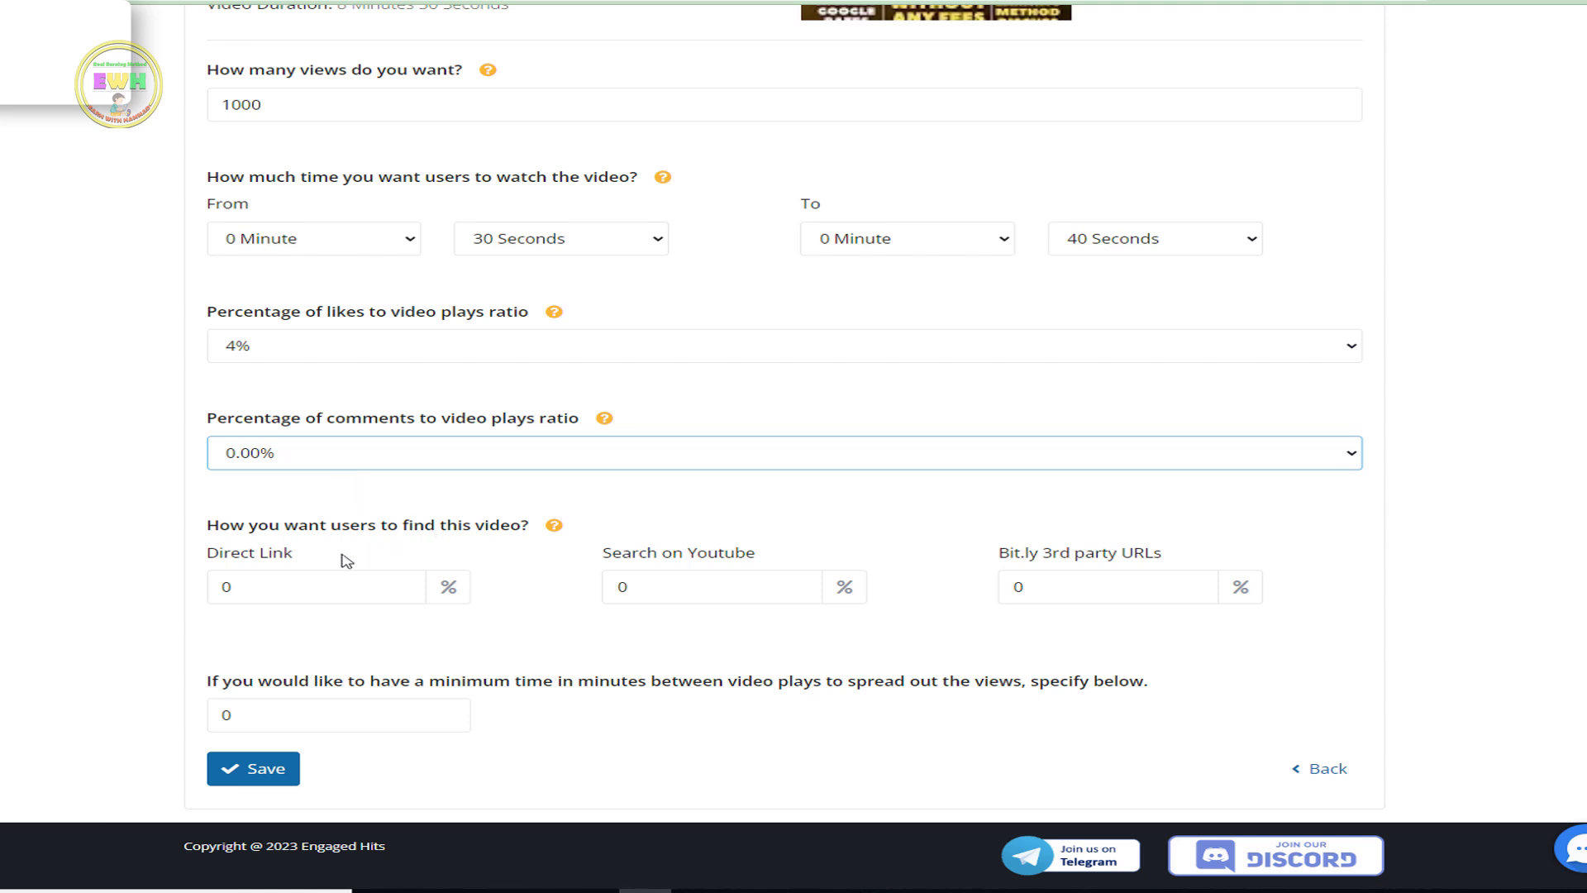
Set Search on Youtube to 100% as the way users find the video and view the keywords section
{"action": "double_click", "coordinate": [673, 587]}
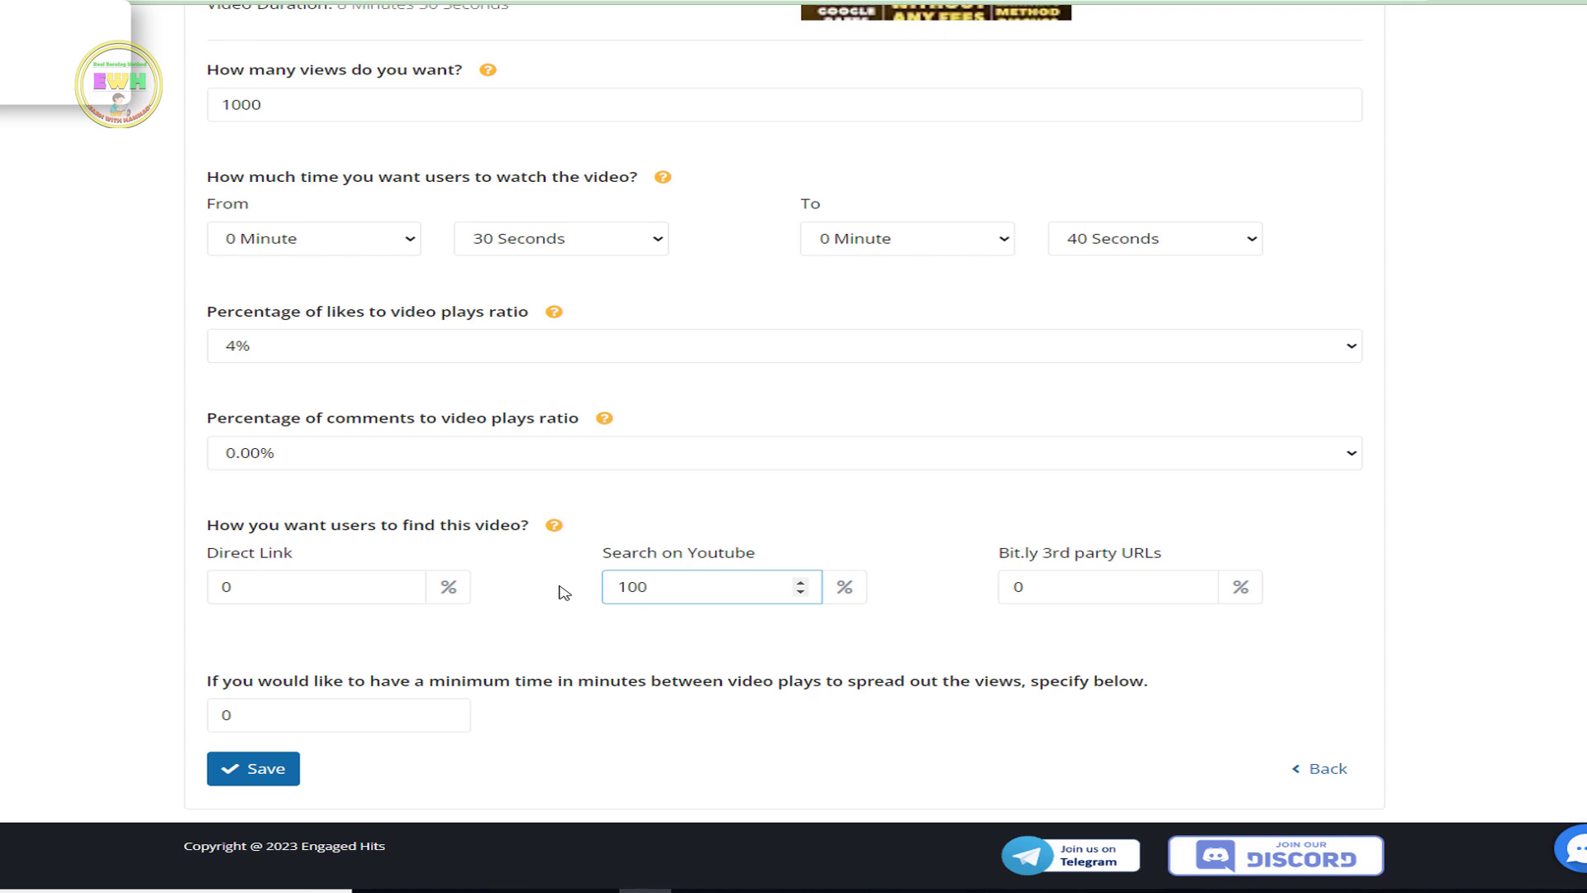
{"action": "left_click", "coordinate": [556, 628]}
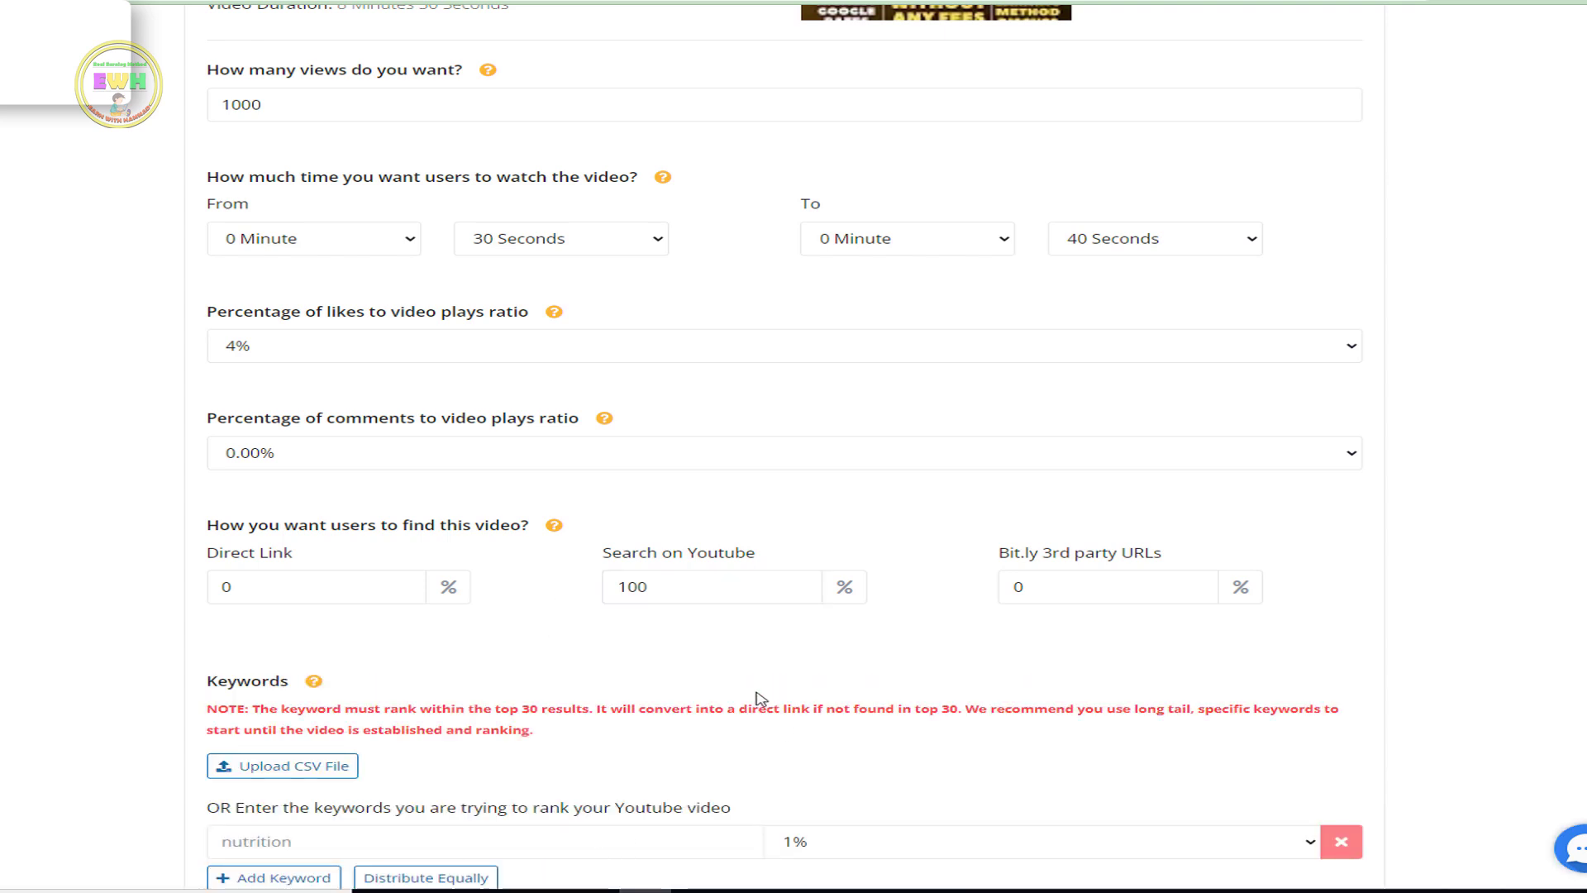
{"action": "left_click", "coordinate": [663, 600]}
{"action": "scroll", "coordinate": [674, 645], "scroll_direction": "down", "scroll_amount": 3}
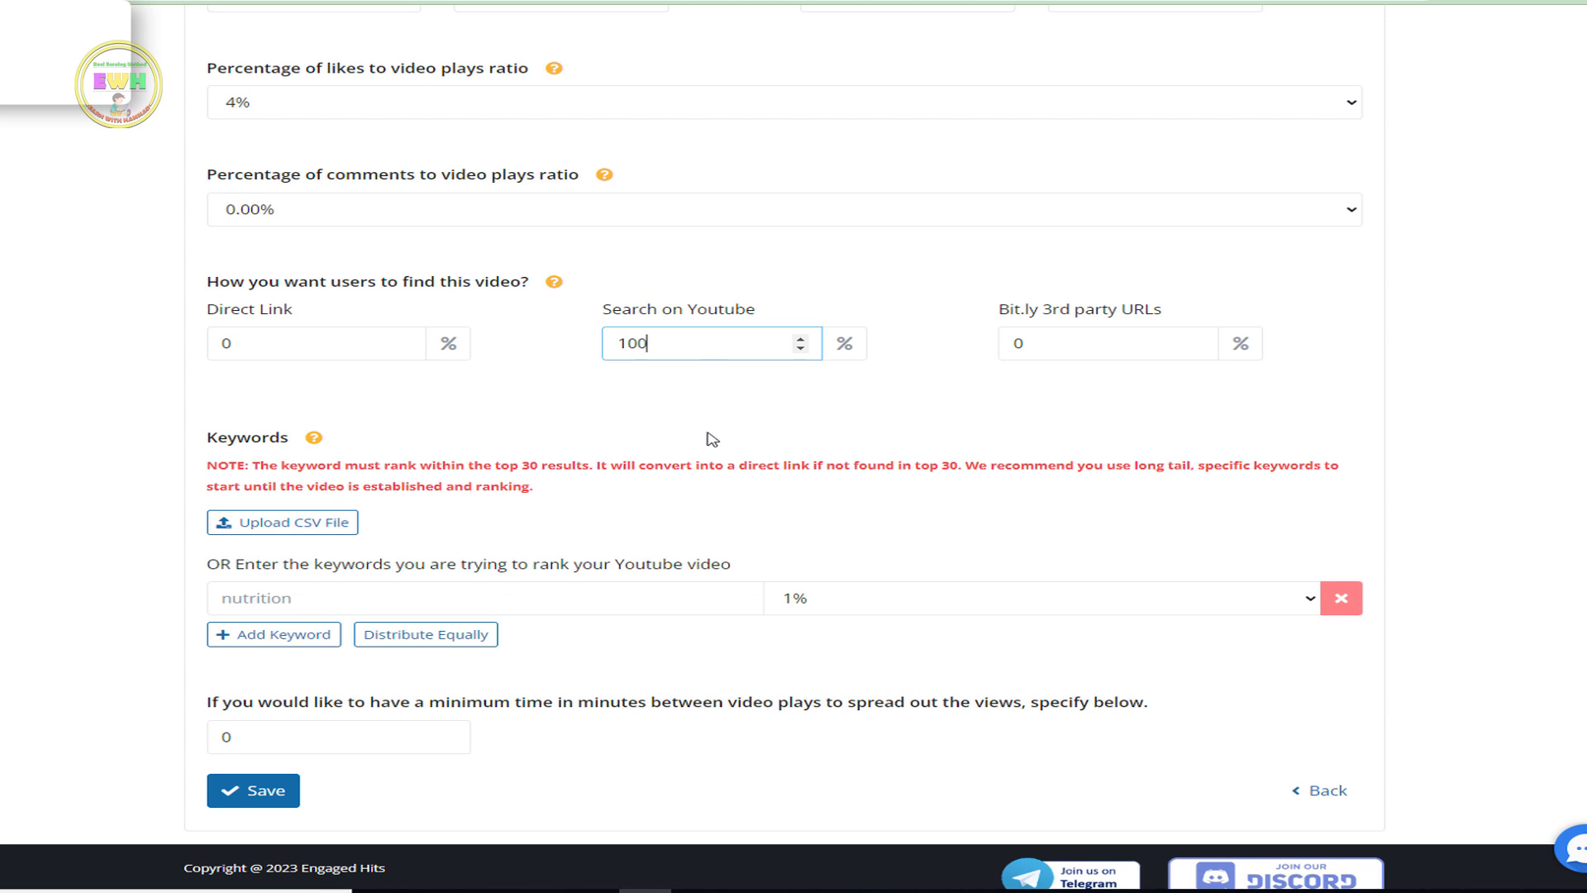
Add two more keyword rows to the list of keywords for ranking the YouTube video
{"action": "left_click", "coordinate": [663, 409]}
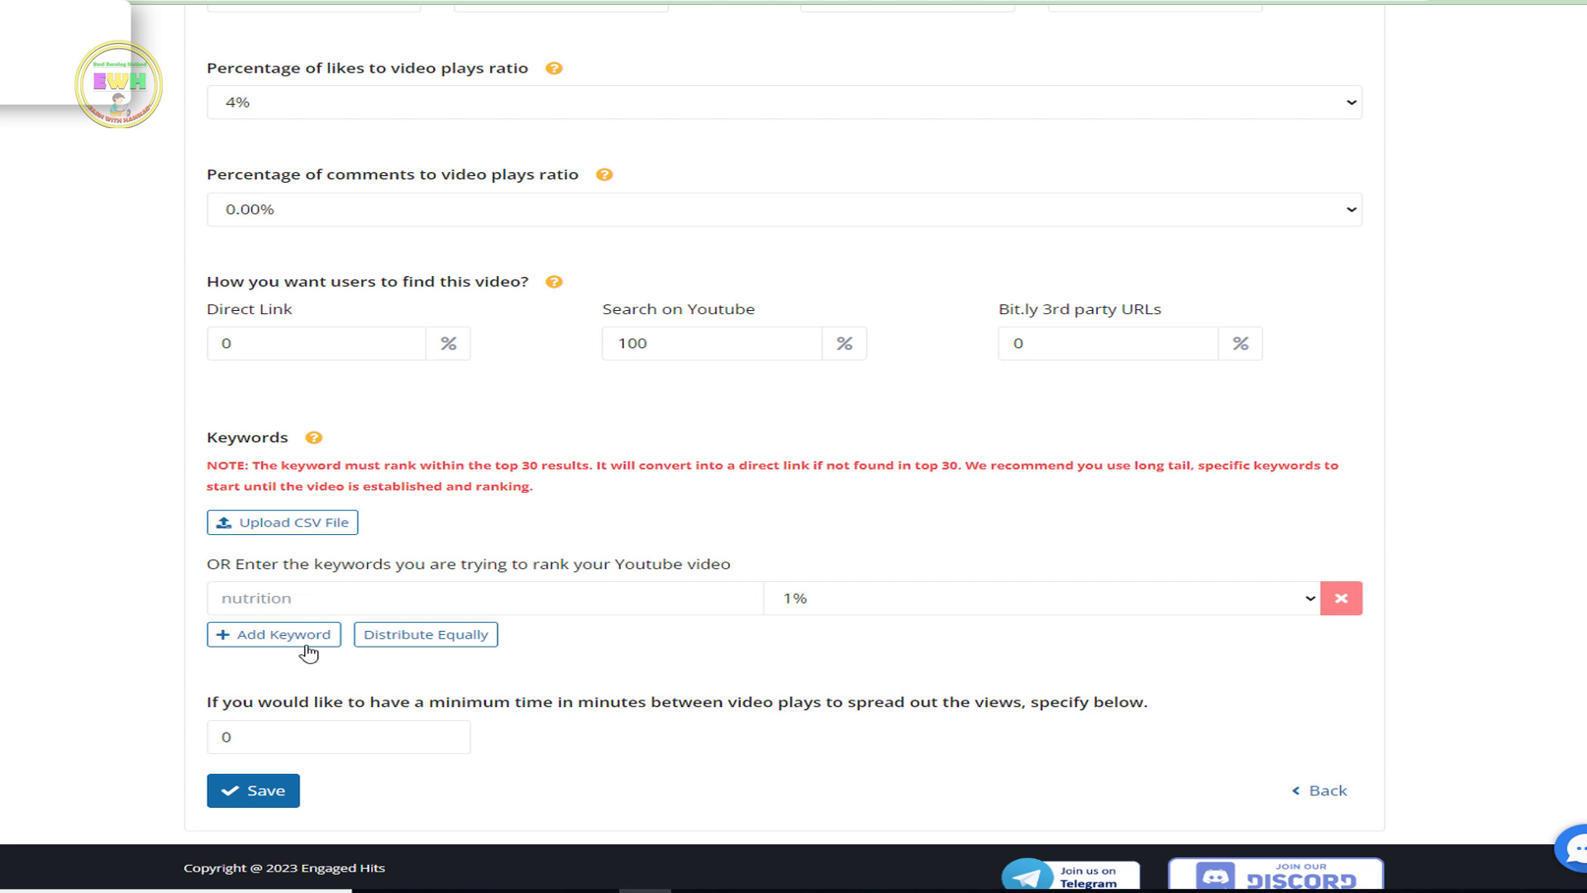
{"action": "left_click", "coordinate": [297, 638]}
{"action": "left_click", "coordinate": [302, 711]}
{"action": "scroll", "coordinate": [402, 643], "scroll_direction": "down", "scroll_amount": 2}
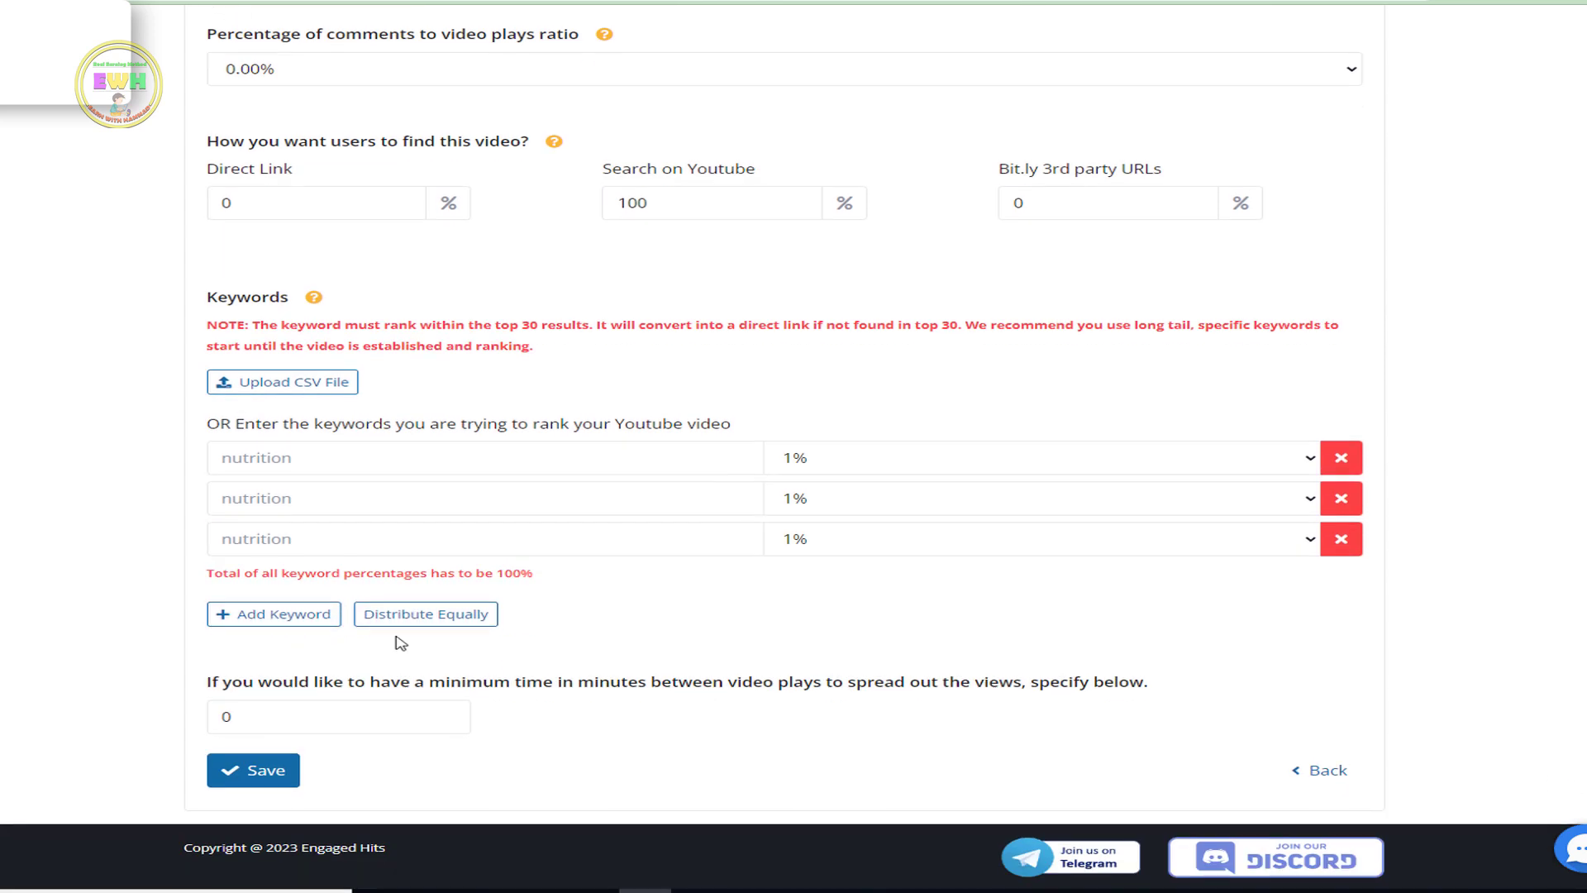
Highlight the note about the total of all keyword percentages and set the first keyword's share to 25%
{"action": "left_click", "coordinate": [281, 463]}
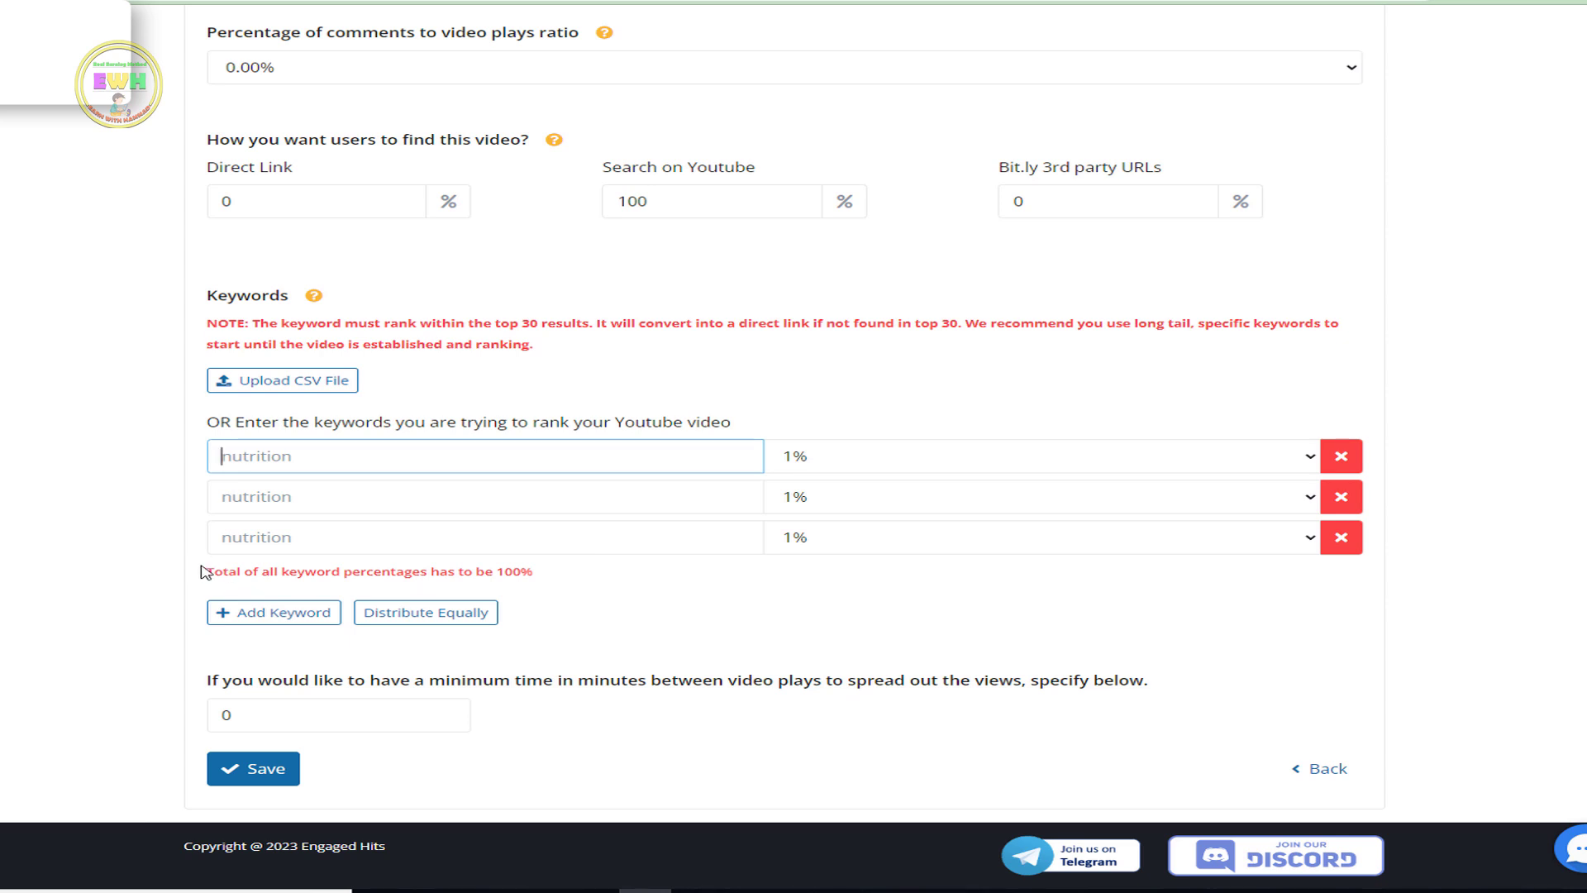
{"action": "left_click_drag", "start_coordinate": [208, 569], "coordinate": [540, 578]}
{"action": "left_click", "coordinate": [832, 463]}
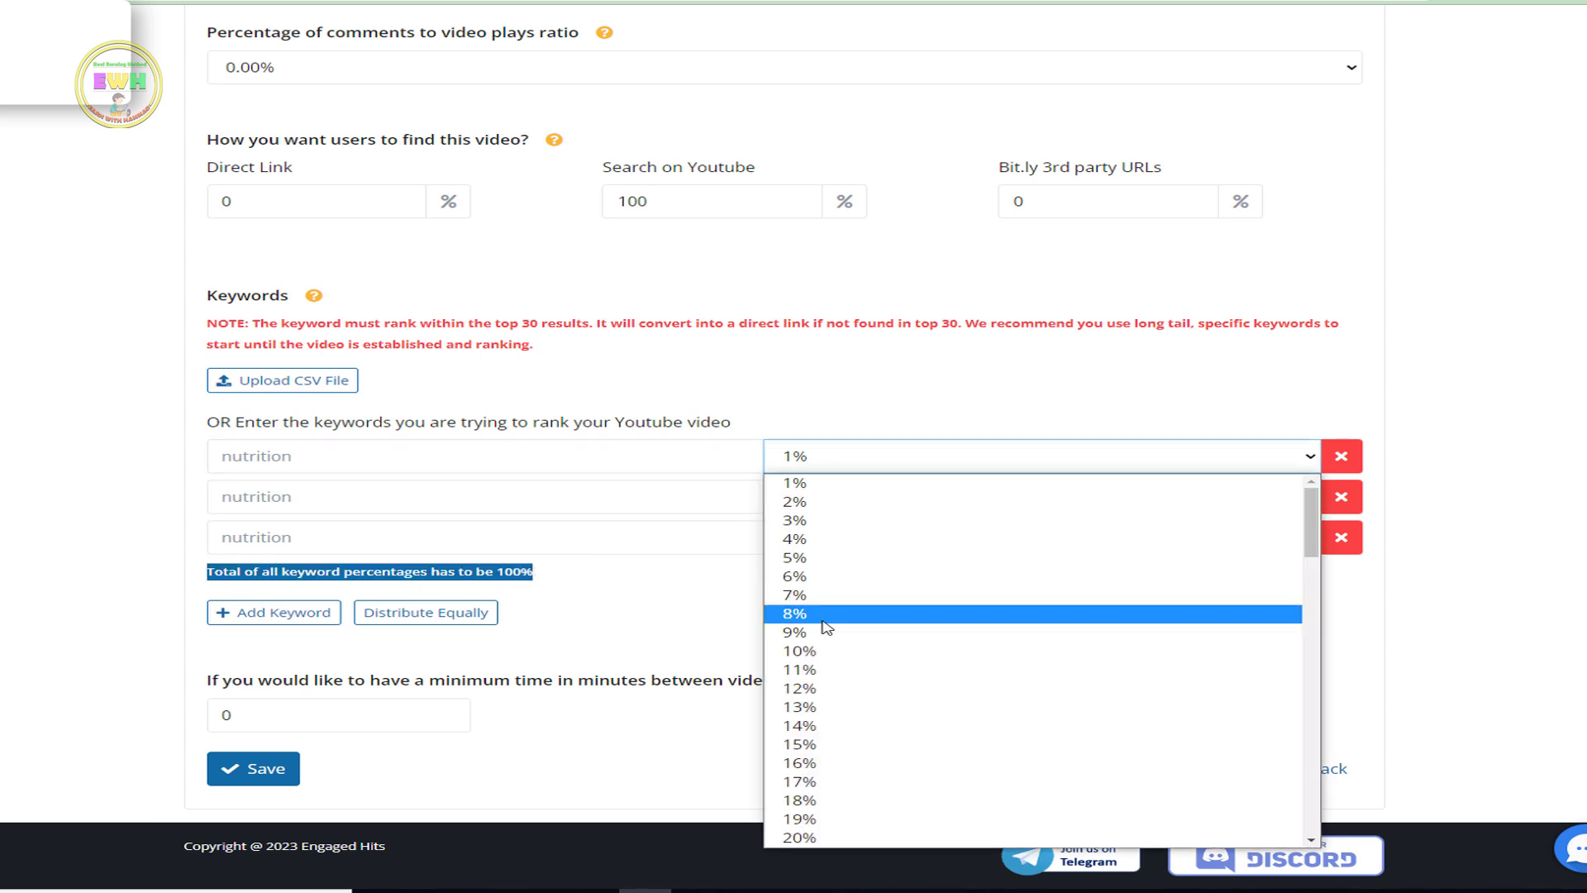
{"action": "scroll", "coordinate": [833, 645], "scroll_direction": "down", "scroll_amount": 4}
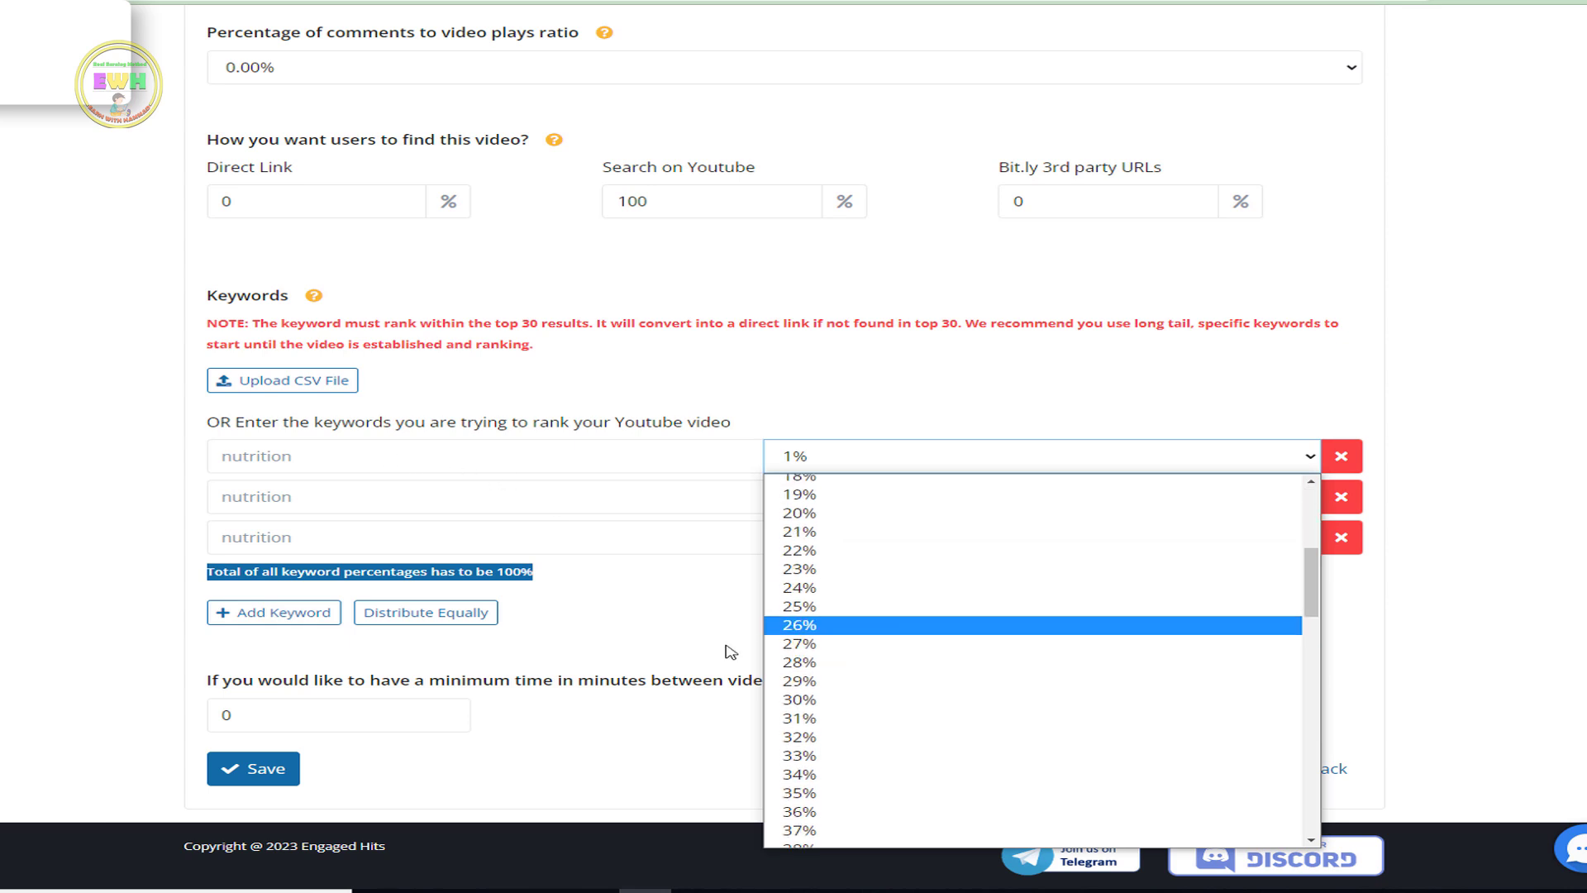
{"action": "left_click", "coordinate": [800, 607]}
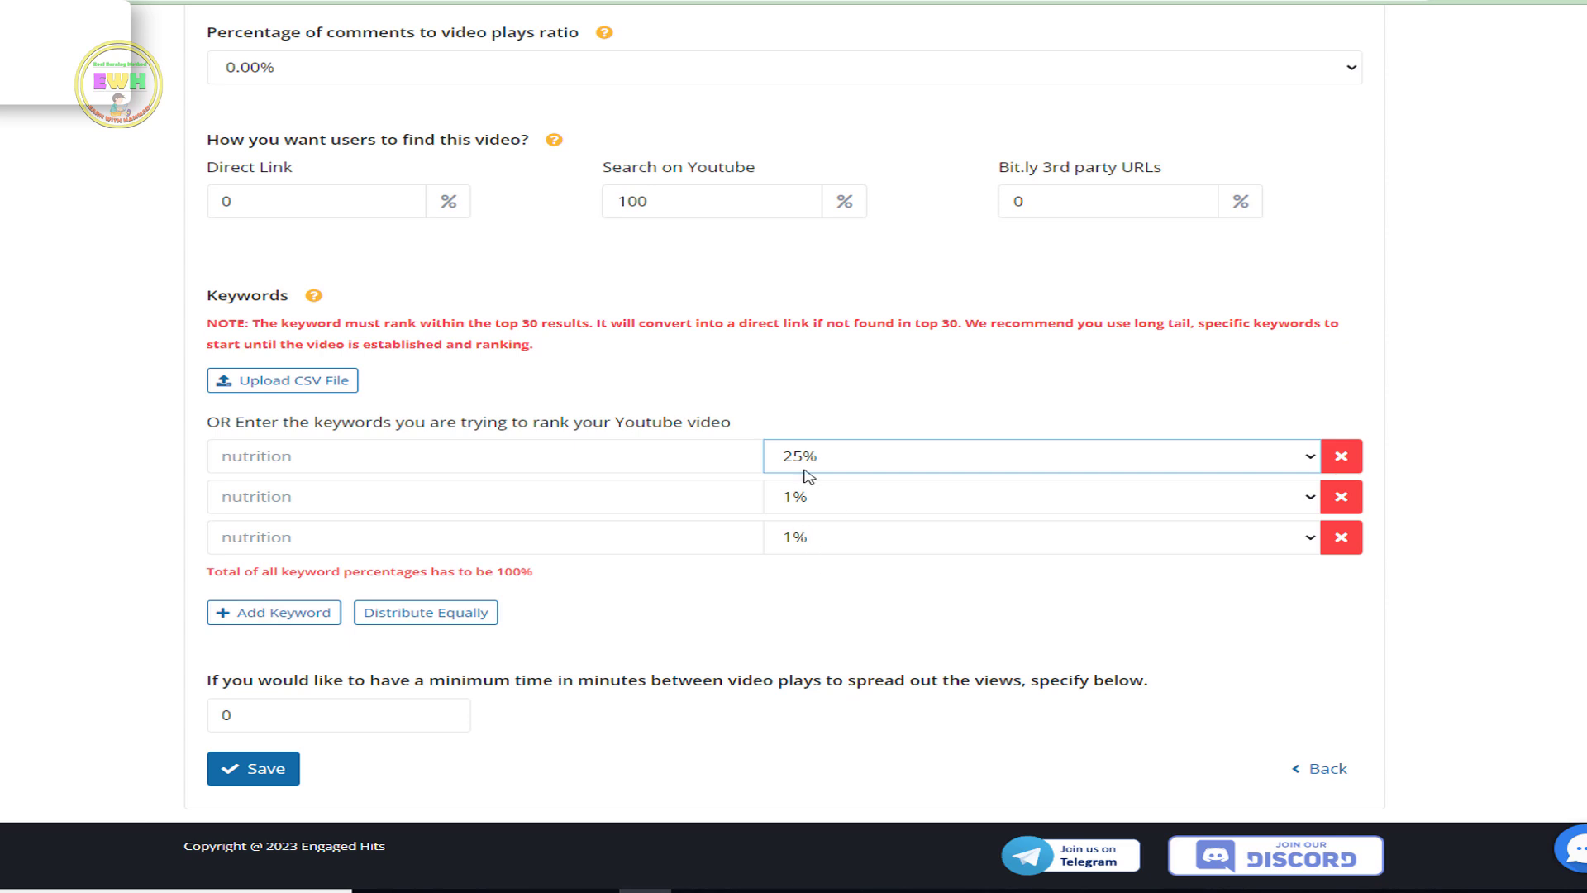
{"action": "left_click", "coordinate": [549, 462]}
Set the second keyword's share to 50%
{"action": "left_click", "coordinate": [832, 506]}
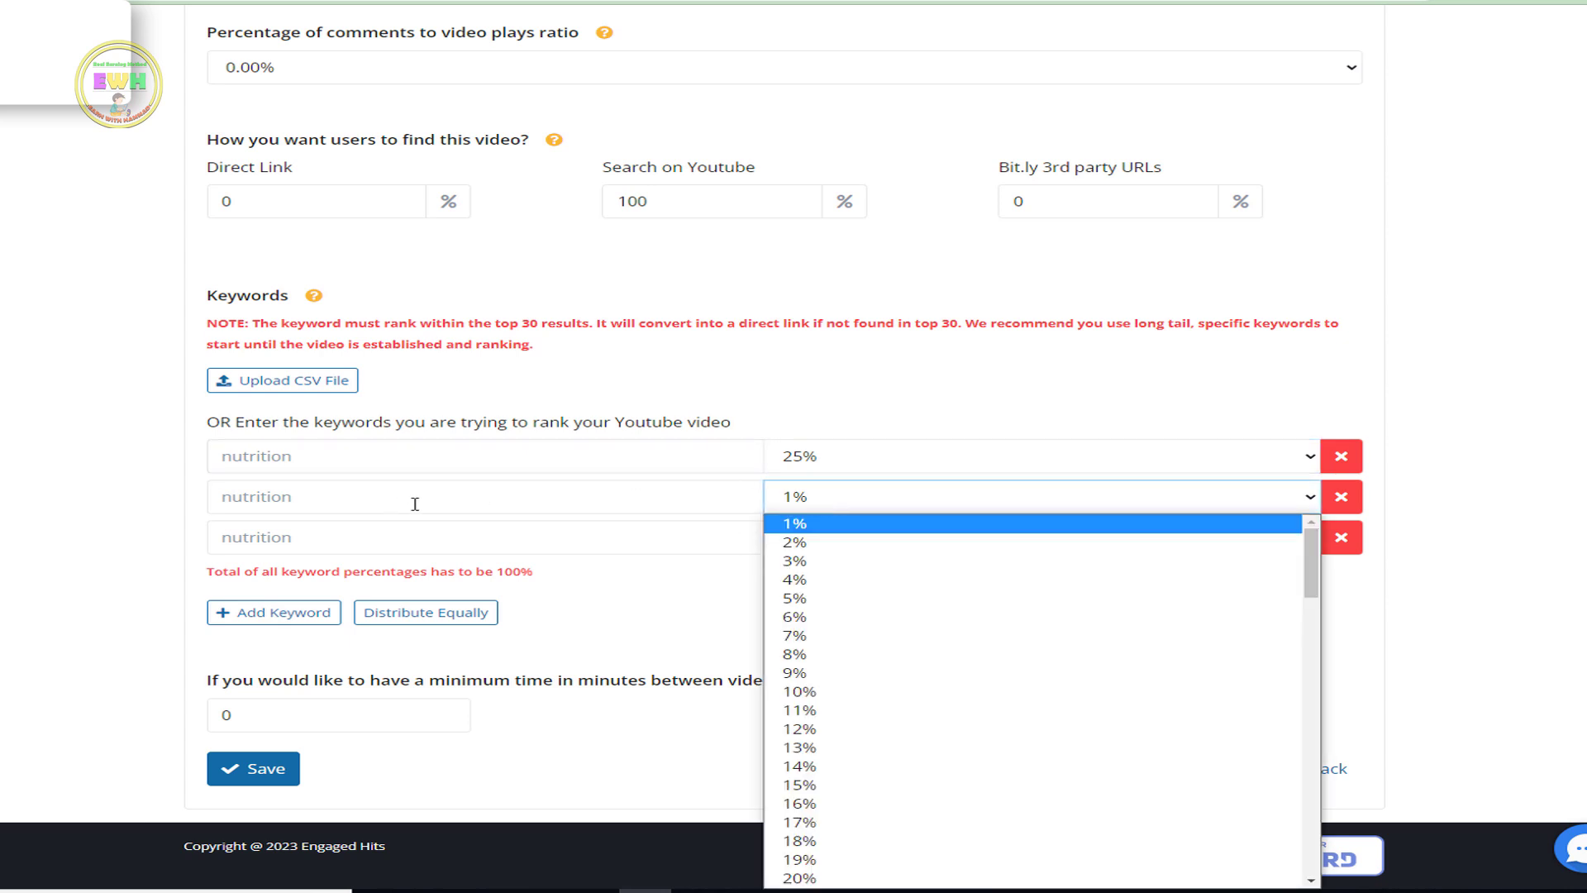
{"action": "scroll", "coordinate": [880, 728], "scroll_direction": "down", "scroll_amount": 4}
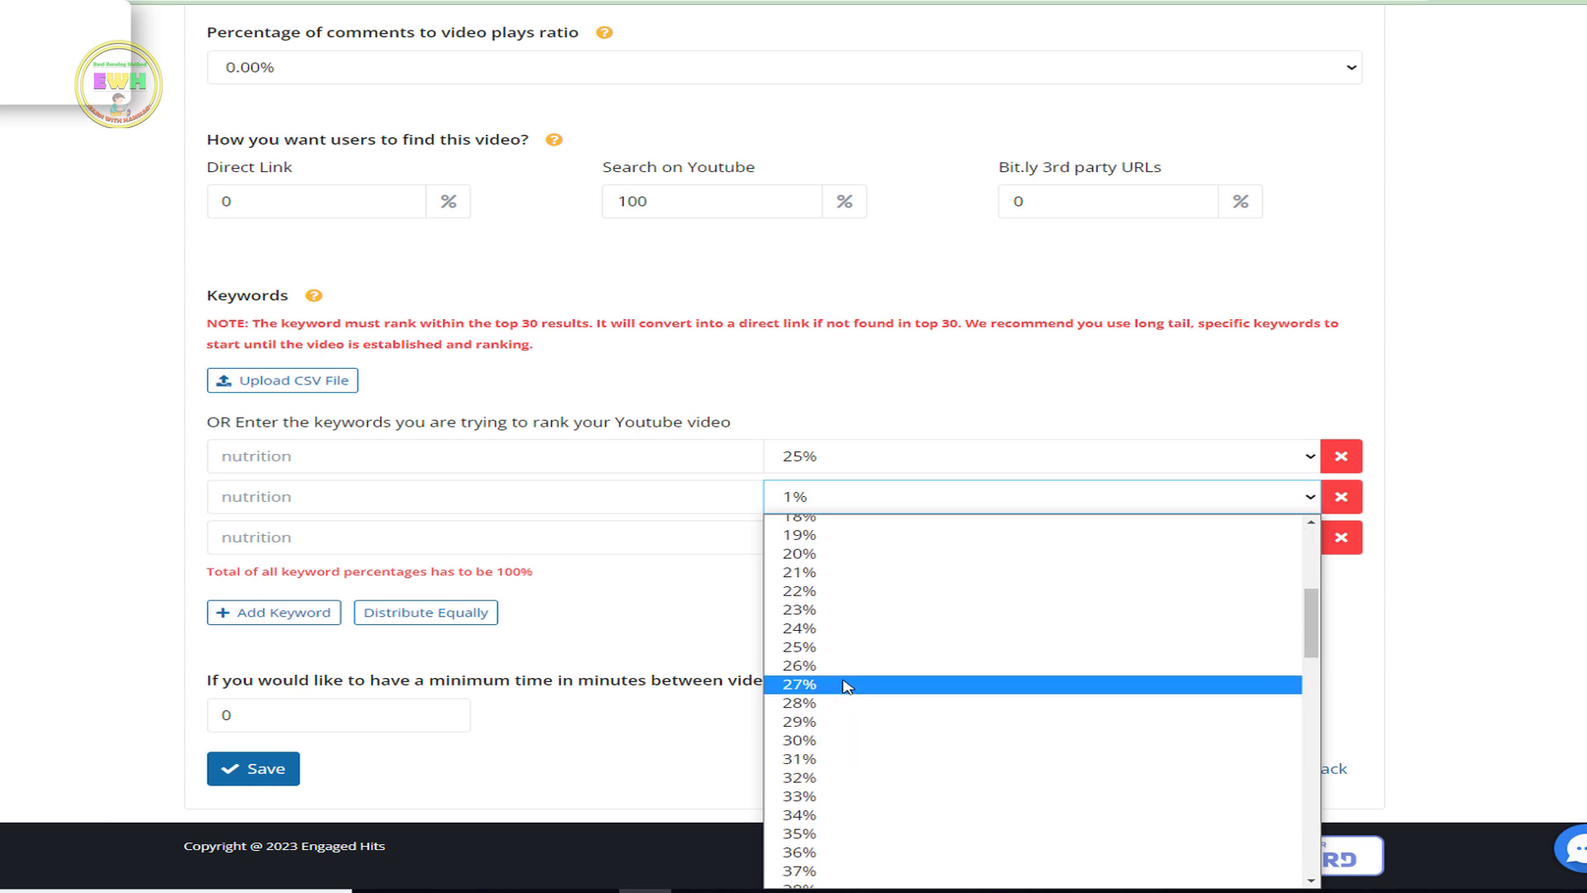
{"action": "scroll", "coordinate": [847, 685], "scroll_direction": "down", "scroll_amount": 4}
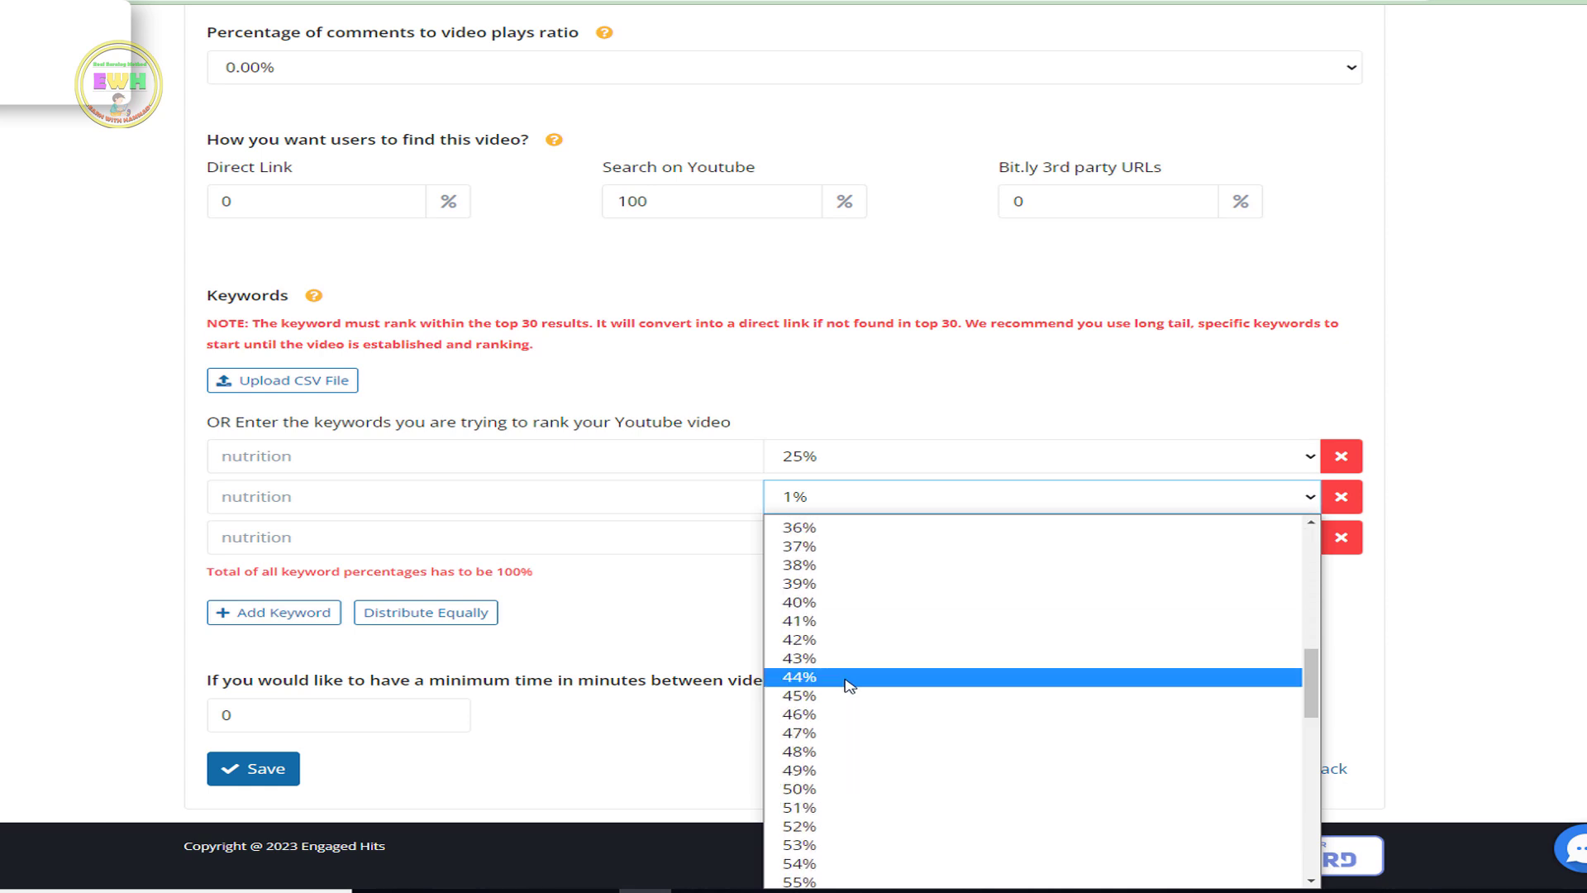
{"action": "left_click", "coordinate": [843, 789]}
{"action": "left_click", "coordinate": [678, 501]}
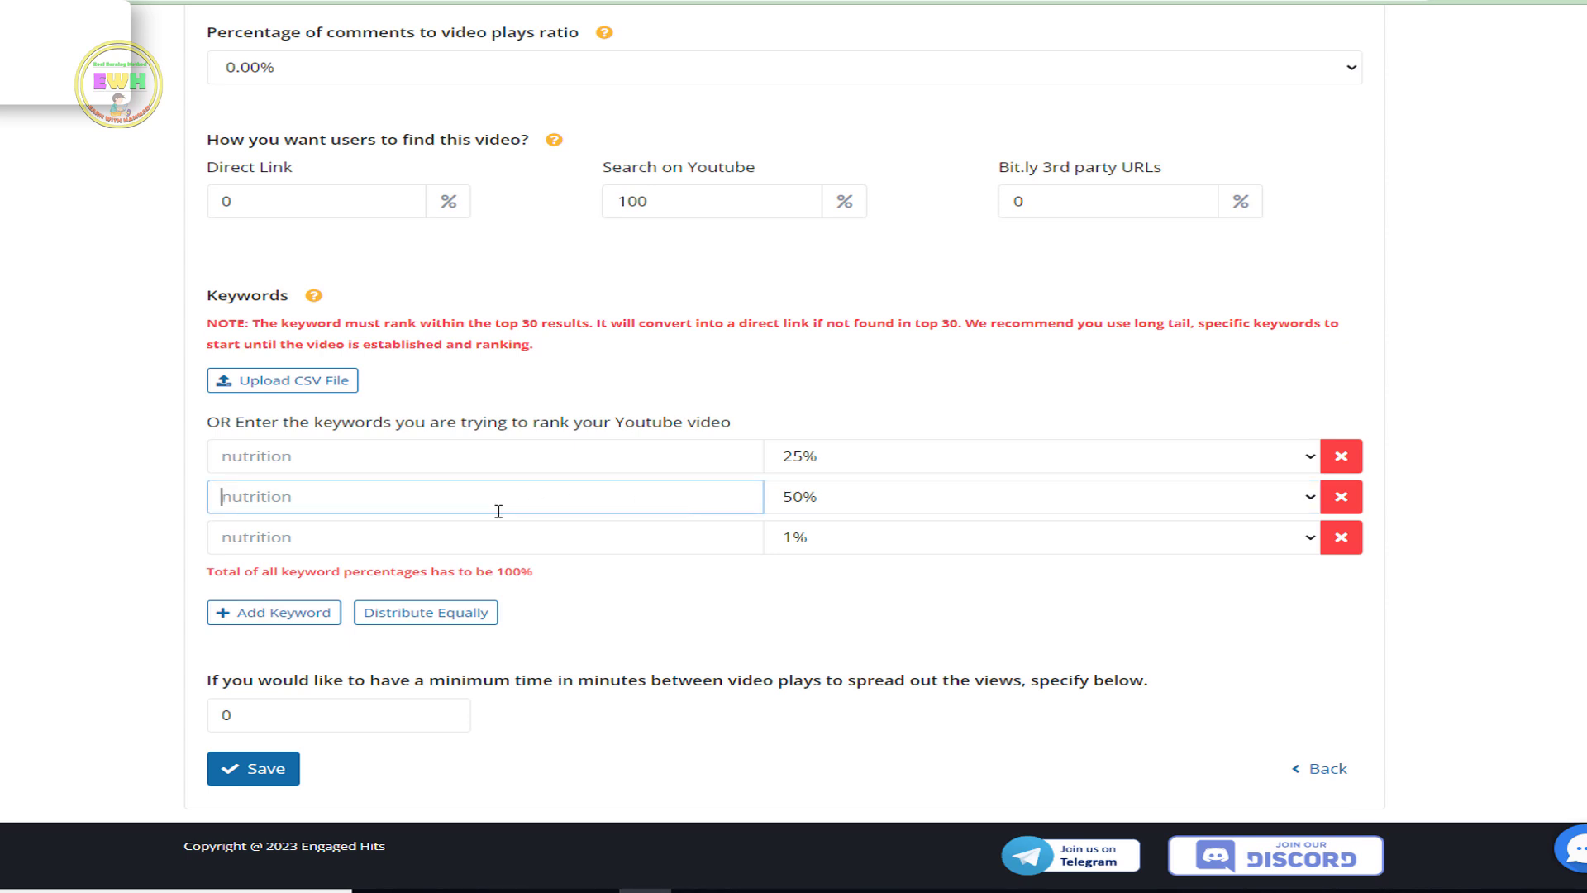
Set the third keyword's share to 25%
{"action": "left_click", "coordinate": [854, 546]}
{"action": "scroll", "coordinate": [909, 447], "scroll_direction": "down", "scroll_amount": 5}
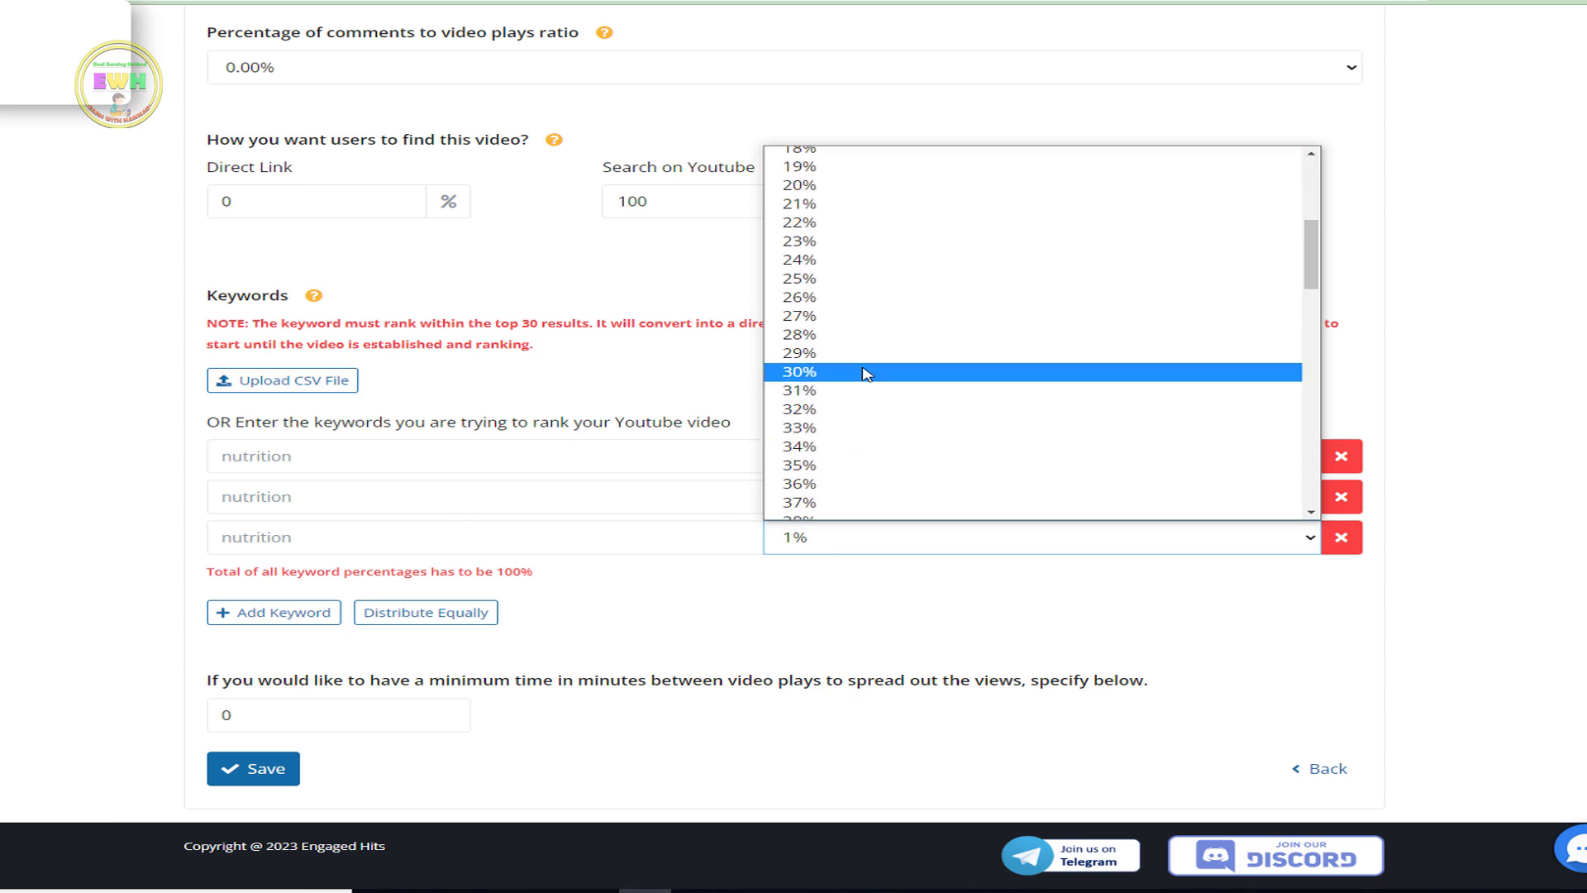
{"action": "left_click", "coordinate": [831, 277]}
{"action": "left_click", "coordinate": [871, 631]}
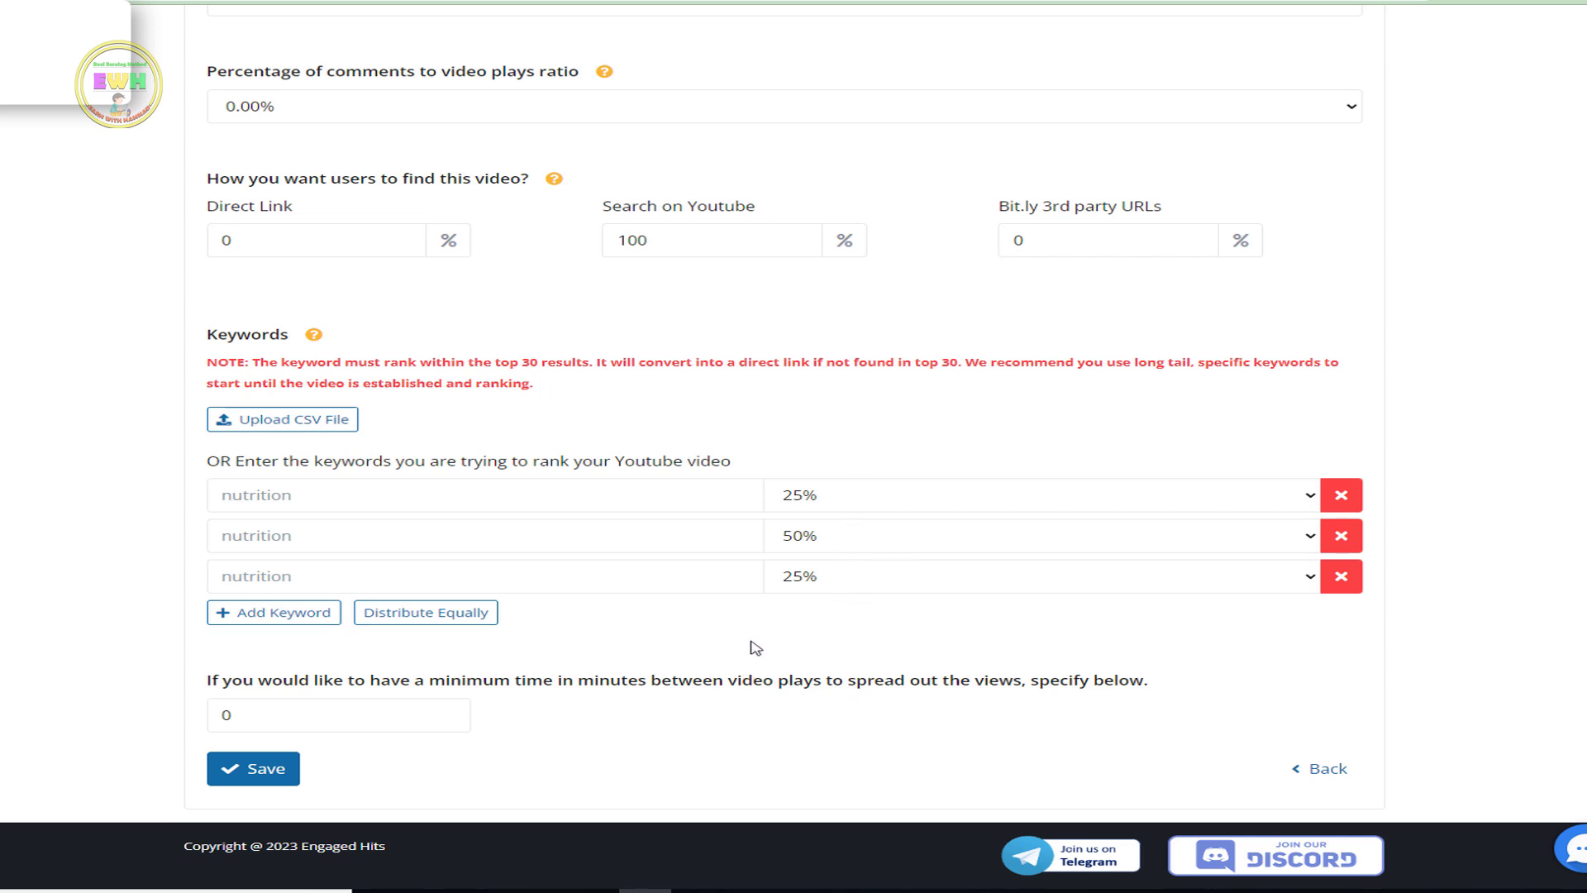
Try 0.30 minutes as the minimum time between video plays
{"action": "left_click_drag", "start_coordinate": [293, 714], "coordinate": [223, 718]}
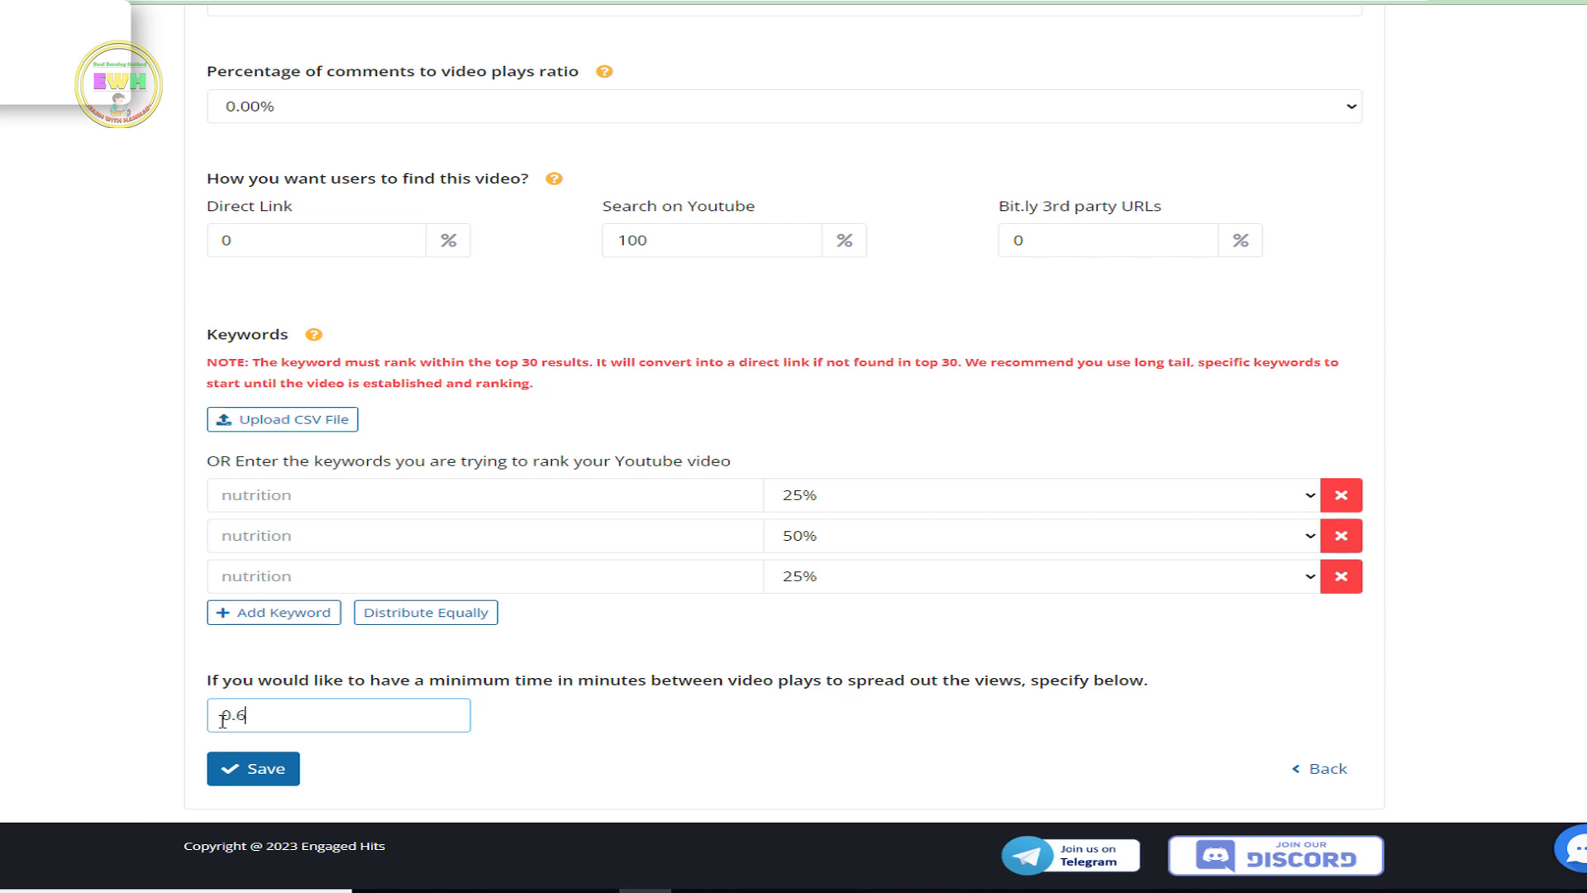
{"action": "type", "text": "30"}
{"action": "left_click", "coordinate": [569, 742]}
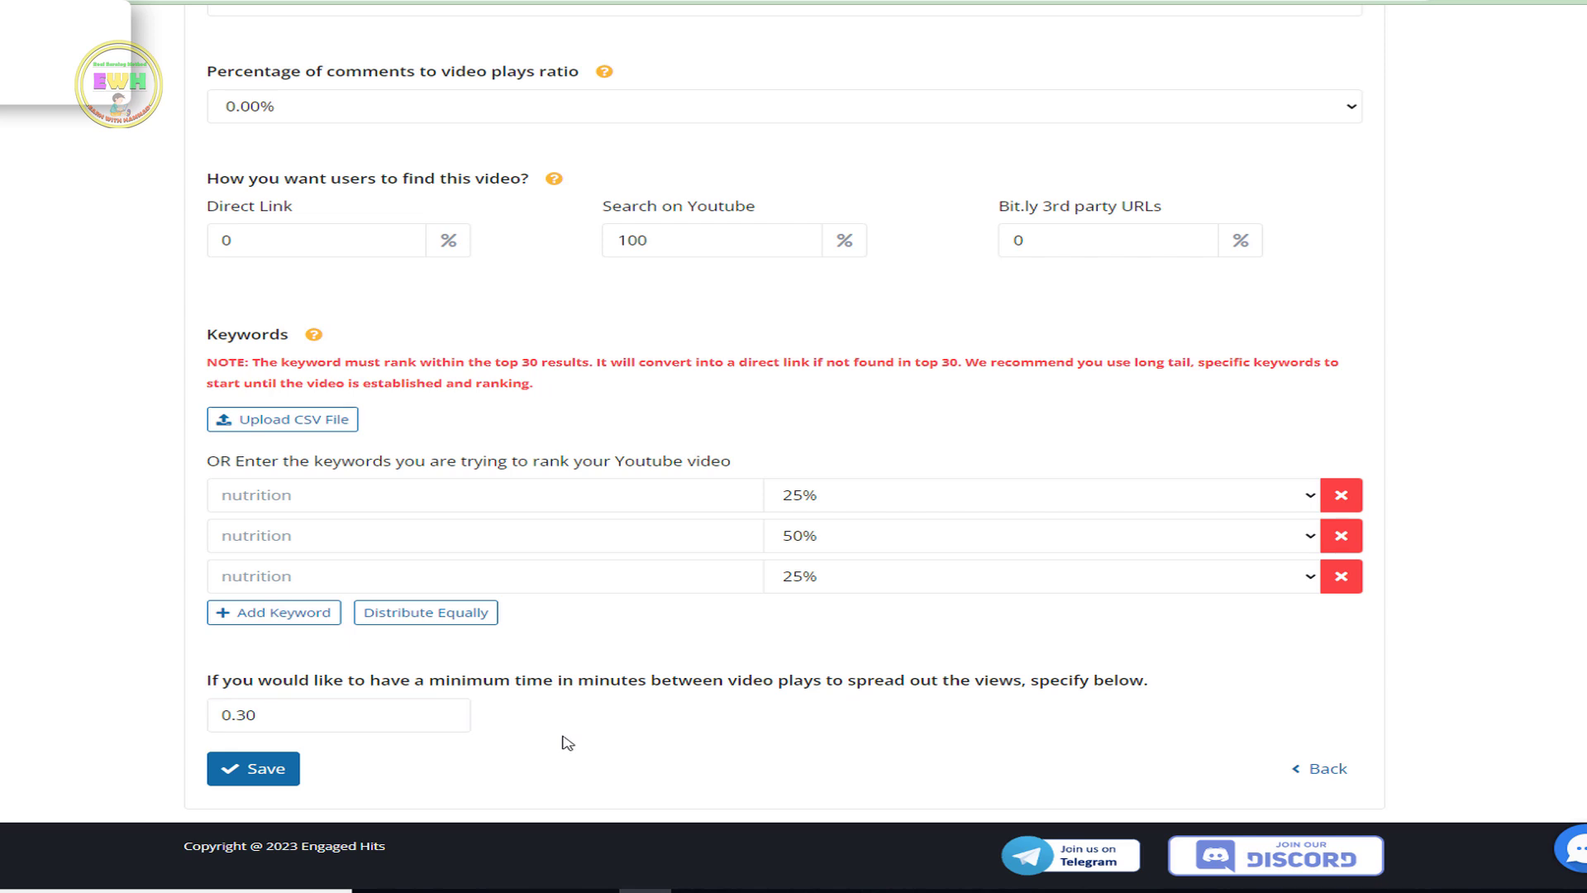
Set the minimum time between video plays to 1 minute
{"action": "double_click", "coordinate": [314, 724]}
{"action": "type", "text": "1"}
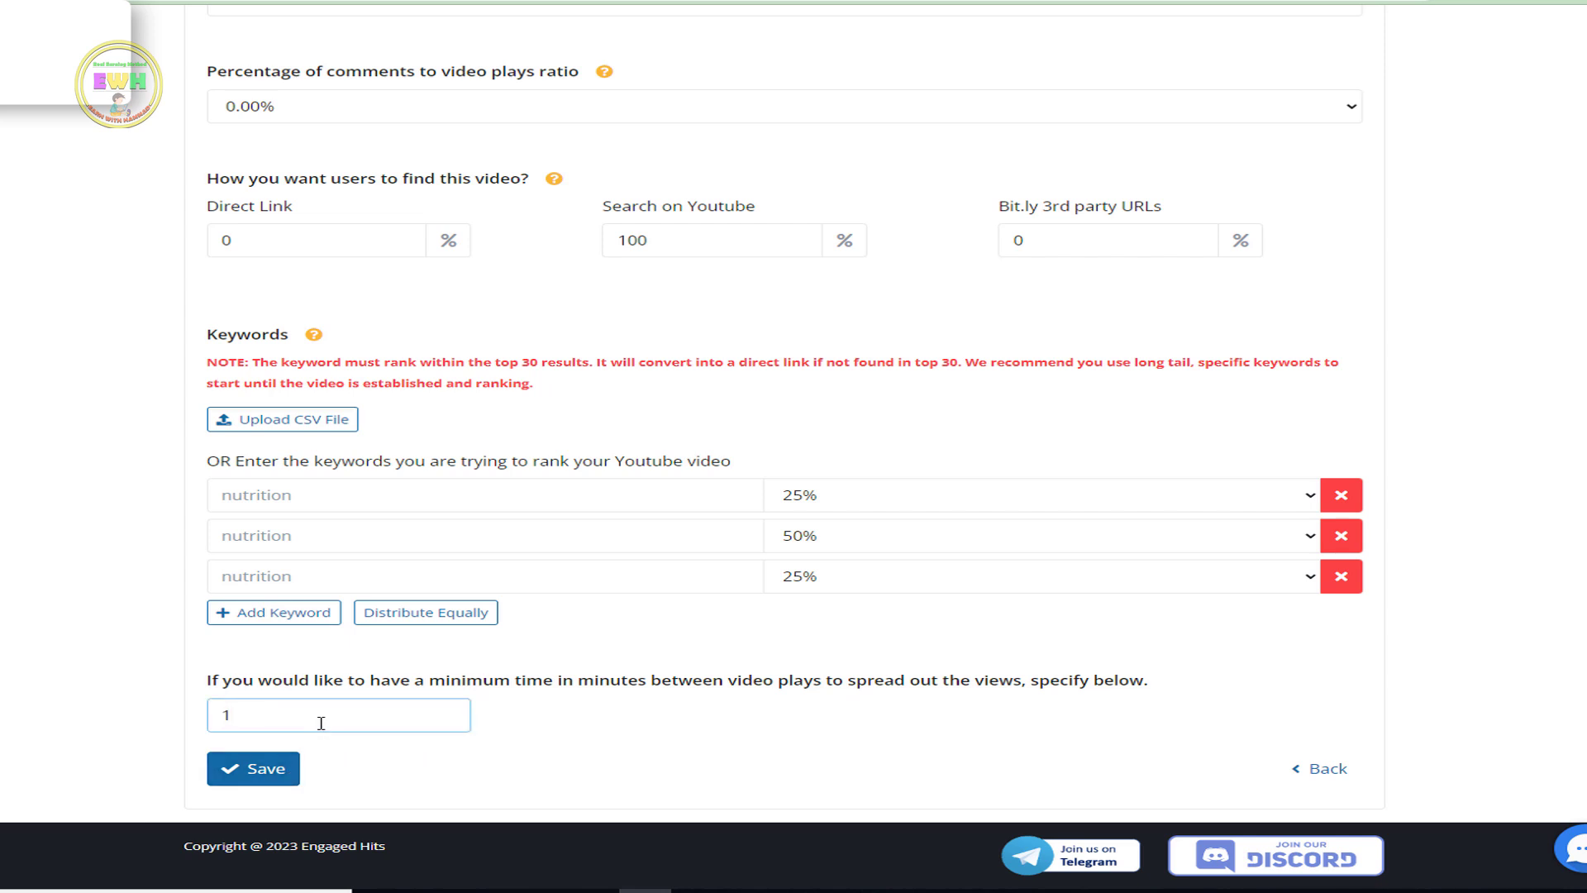
{"action": "left_click", "coordinate": [579, 775]}
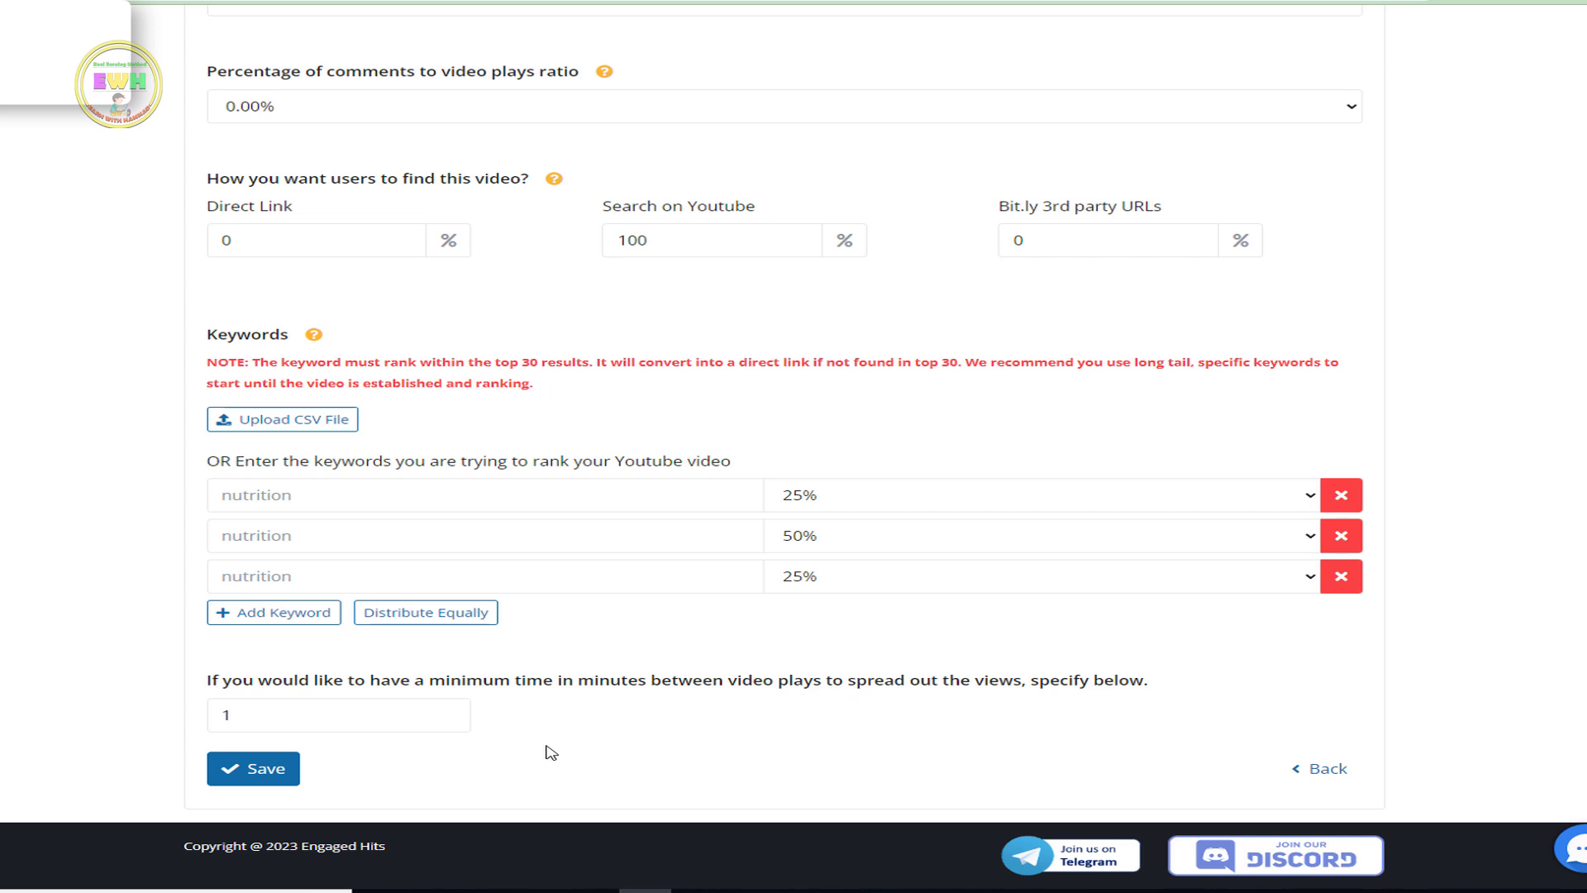
Return to the start of the Create New Campaign form and view the available campaign pages
{"action": "scroll", "coordinate": [551, 751], "scroll_direction": "up", "scroll_amount": 7}
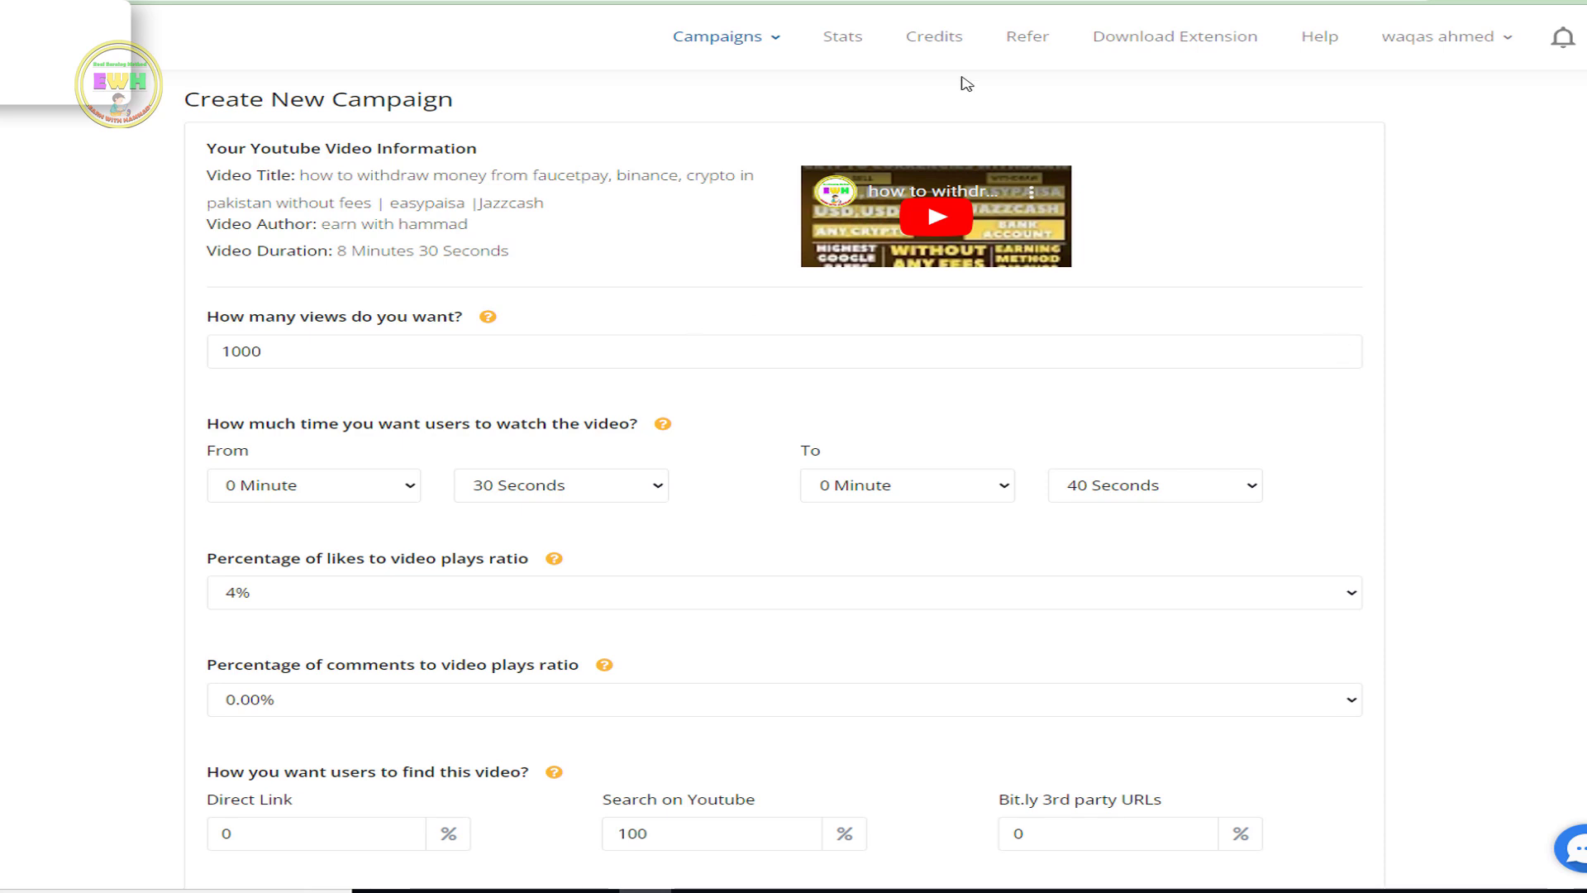
{"action": "left_click", "coordinate": [716, 42]}
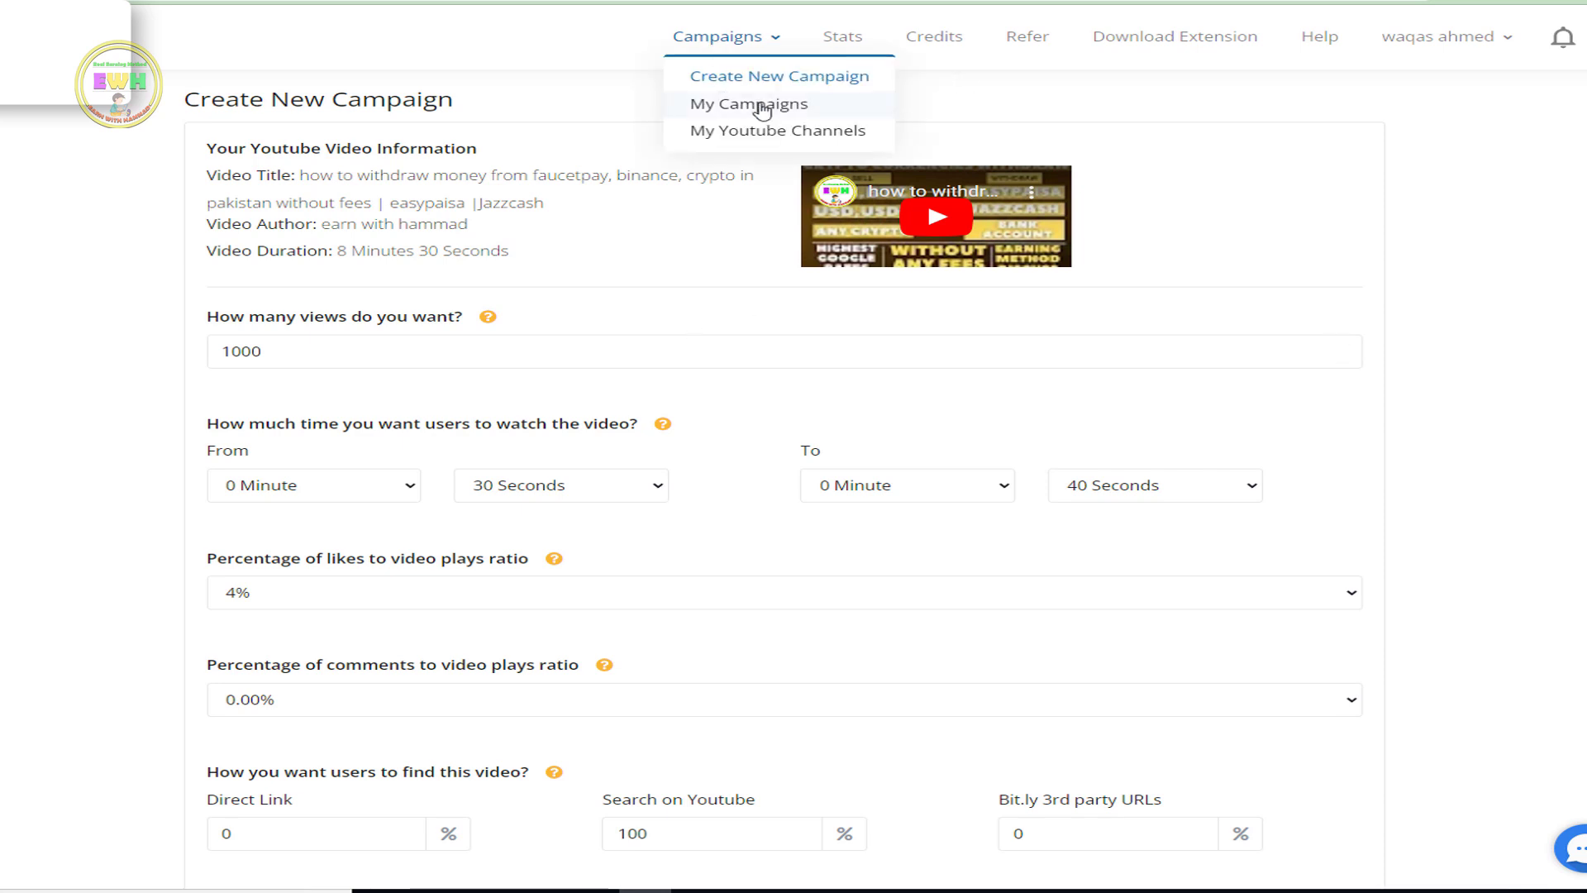
{"action": "left_click", "coordinate": [843, 130]}
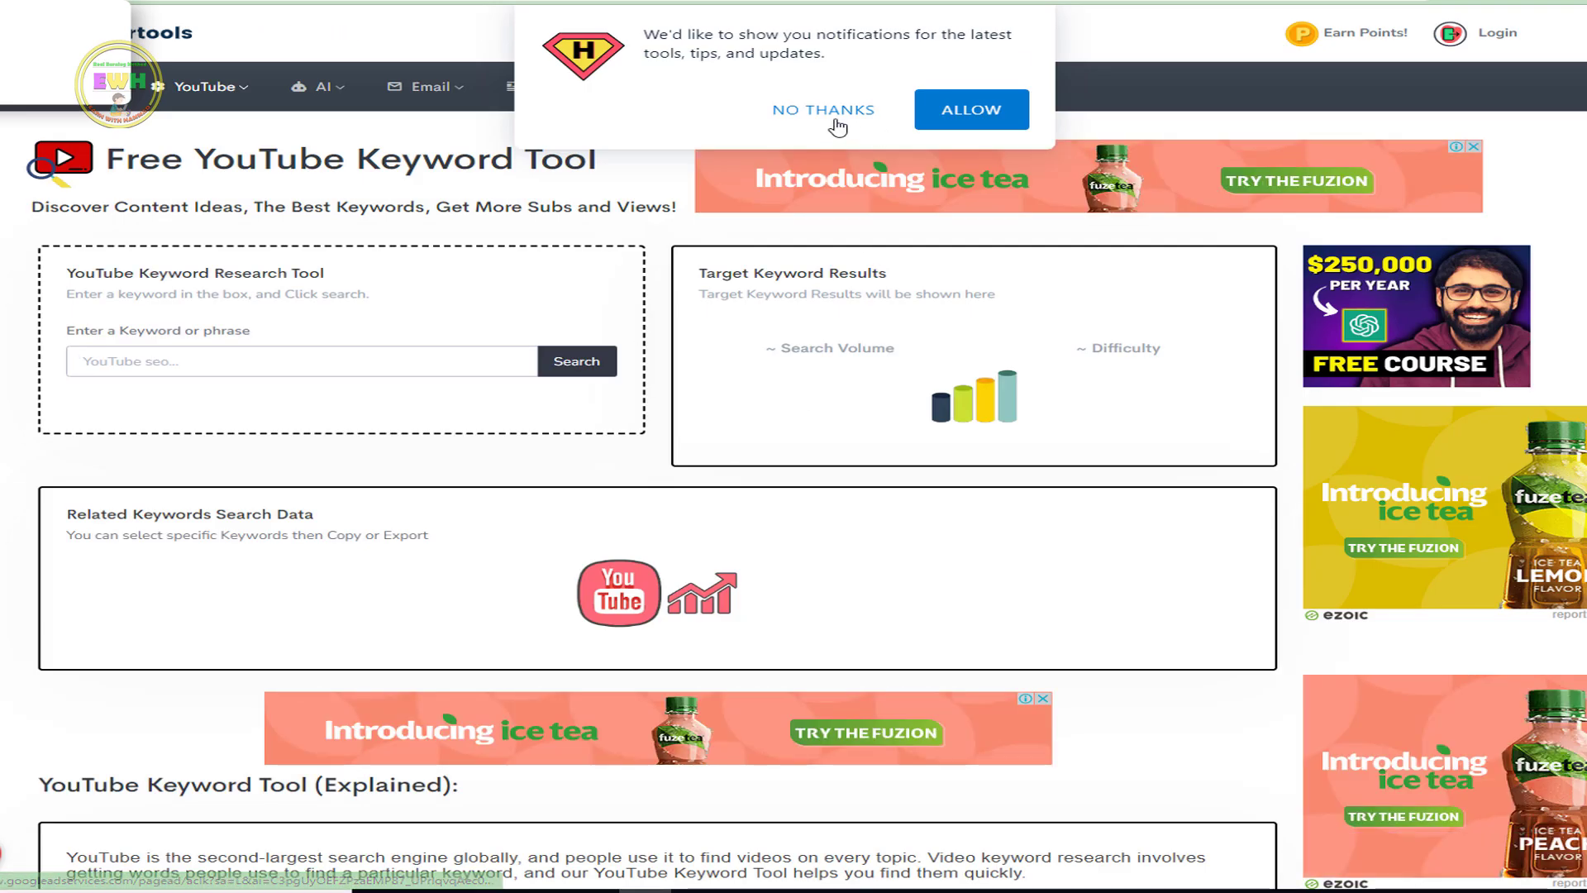
Decline notifications on the Free YouTube Keyword Tool website and look over its keyword research page
{"action": "left_click", "coordinate": [827, 112]}
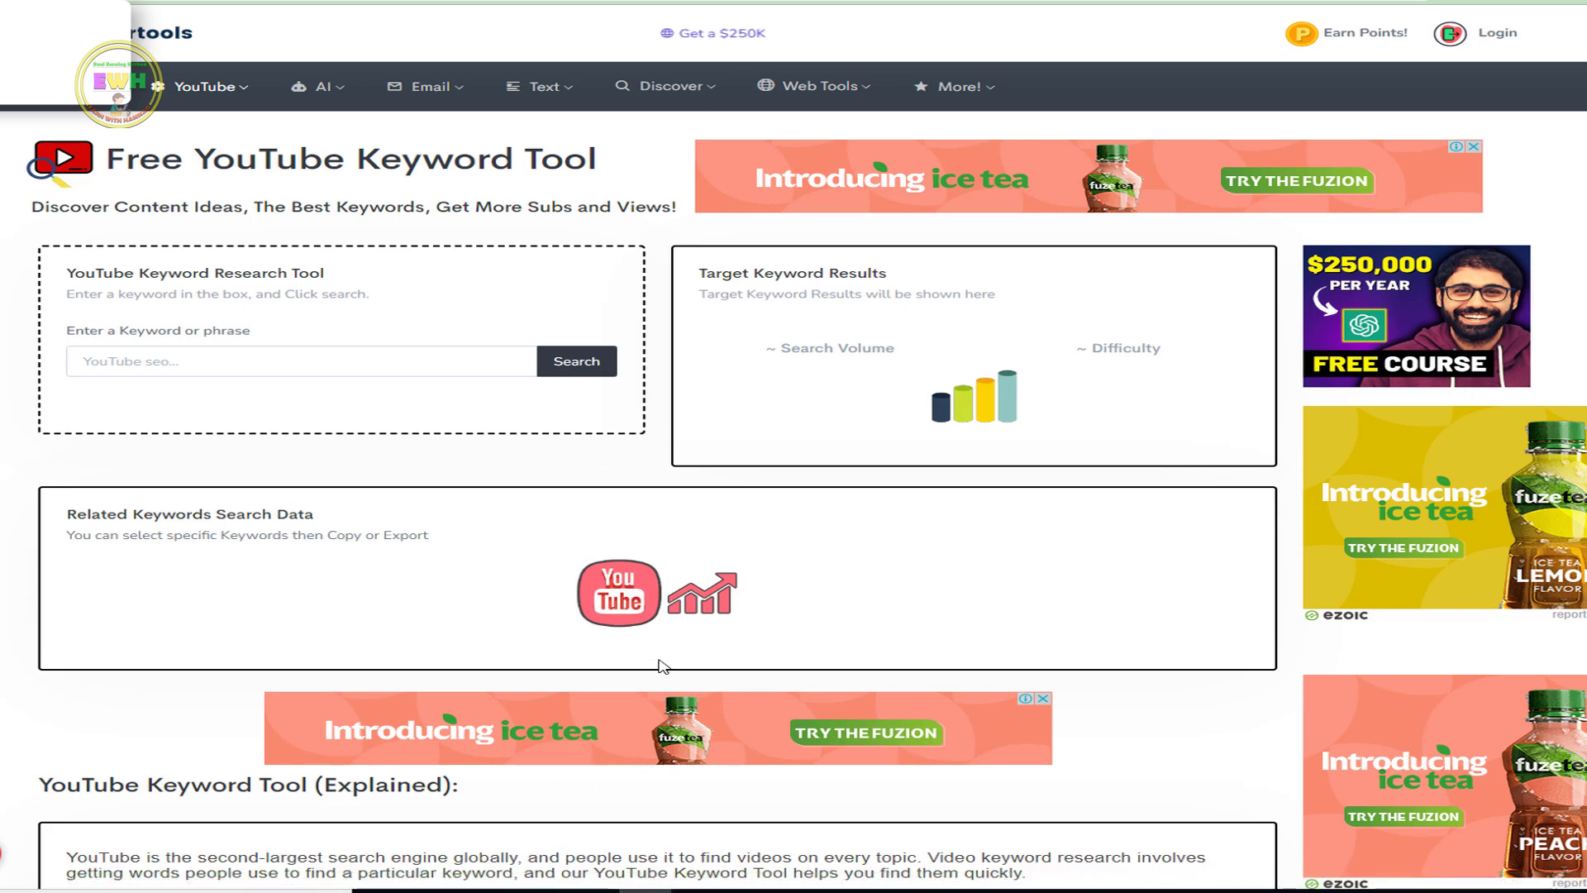
{"action": "scroll", "coordinate": [570, 558], "scroll_direction": "down", "scroll_amount": 5}
{"action": "scroll", "coordinate": [579, 562], "scroll_direction": "up", "scroll_amount": 5}
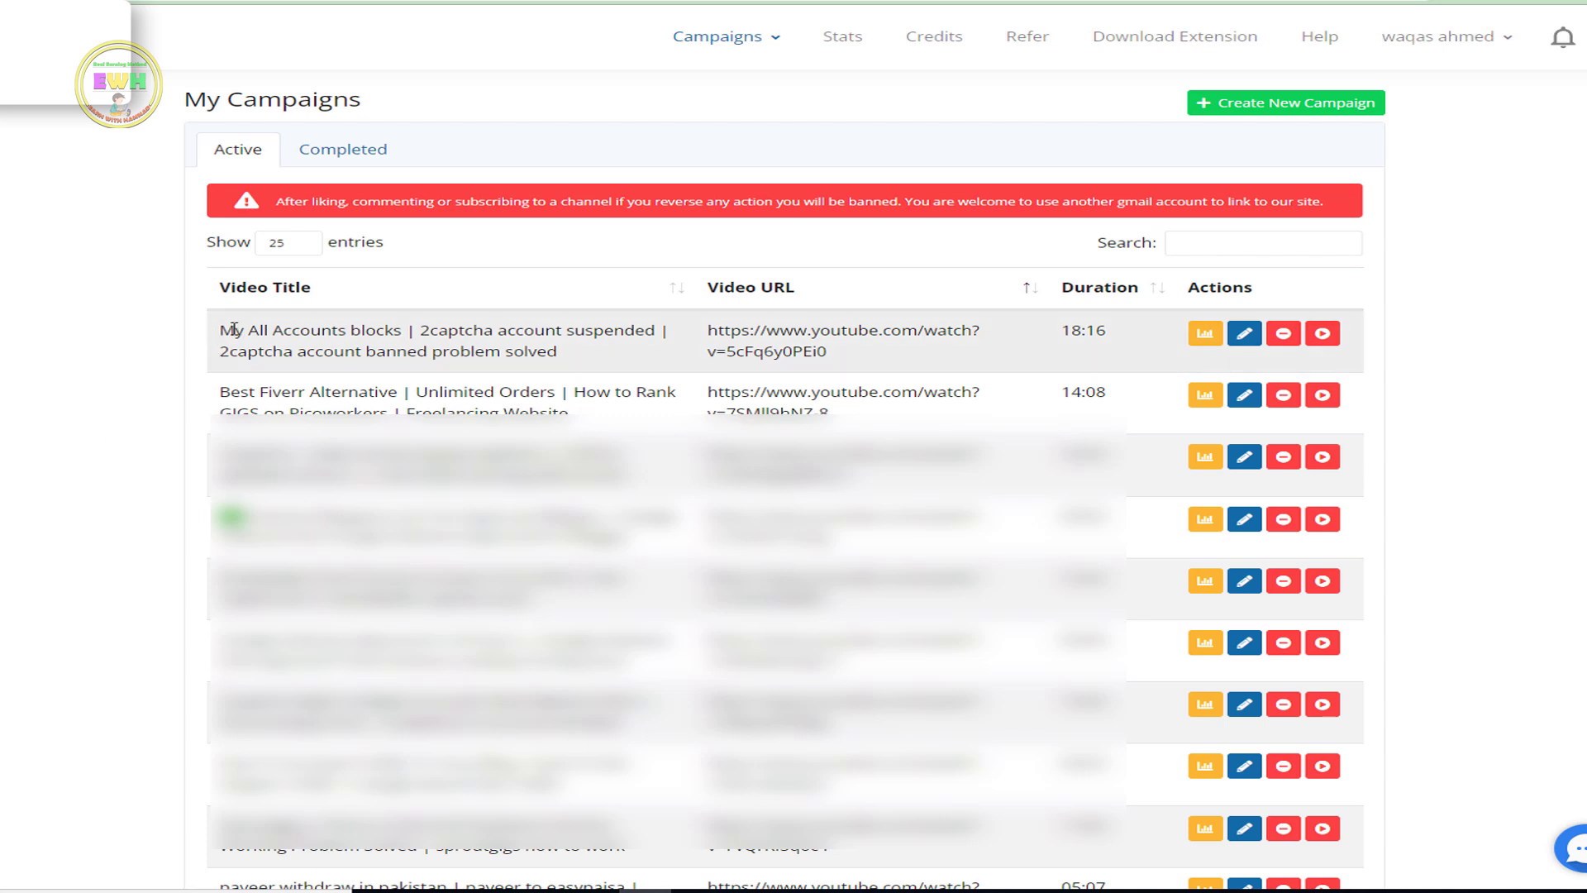
Highlight the title of the first active video in Engaged Hits' My Campaigns and look through the list
{"action": "left_click_drag", "start_coordinate": [223, 330], "coordinate": [618, 372]}
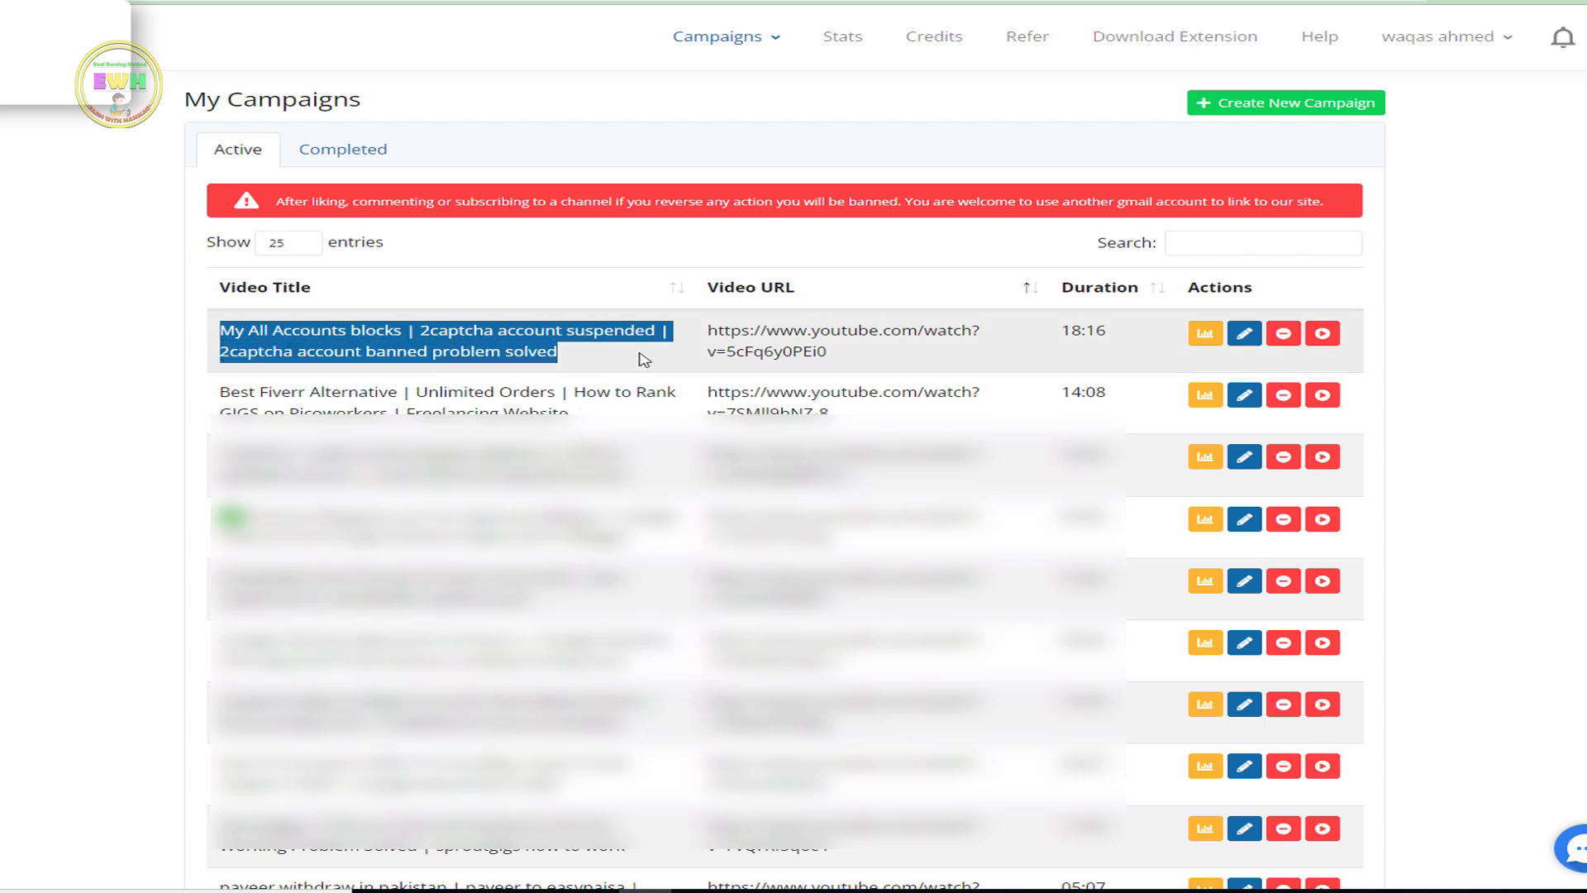
{"action": "left_click", "coordinate": [41, 393]}
{"action": "scroll", "coordinate": [50, 389], "scroll_direction": "down", "scroll_amount": 10}
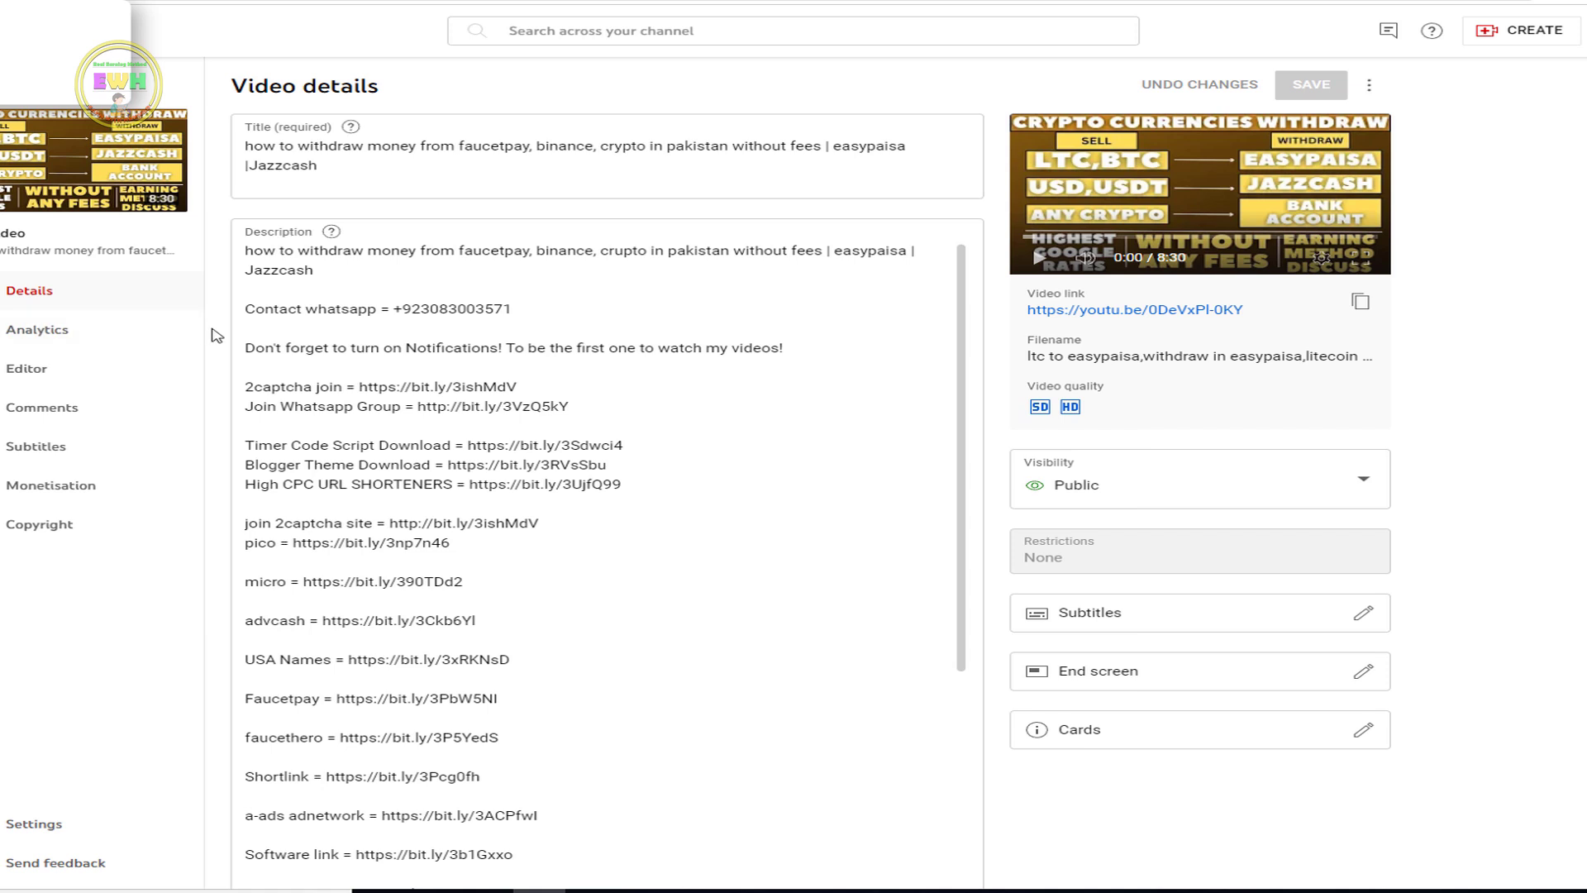
In YouTube Studio's video details, examine the description and highlight the first entries under Related Keywords
{"action": "left_click_drag", "start_coordinate": [801, 358], "coordinate": [349, 352]}
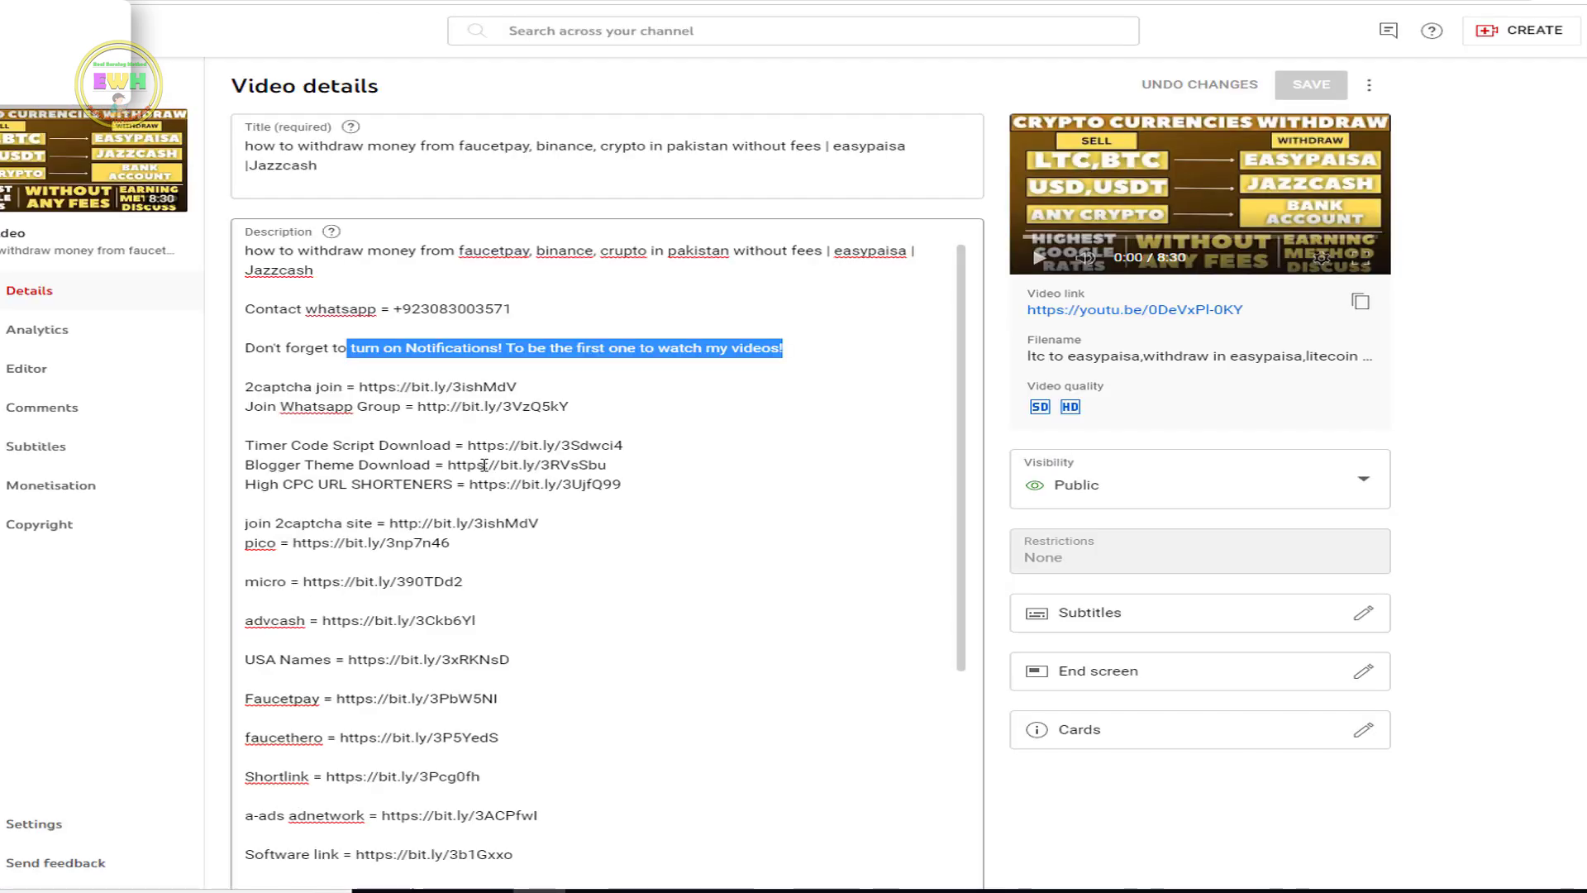
{"action": "scroll", "coordinate": [483, 465], "scroll_direction": "down", "scroll_amount": 10}
{"action": "scroll", "coordinate": [1099, 728], "scroll_direction": "down", "scroll_amount": 5}
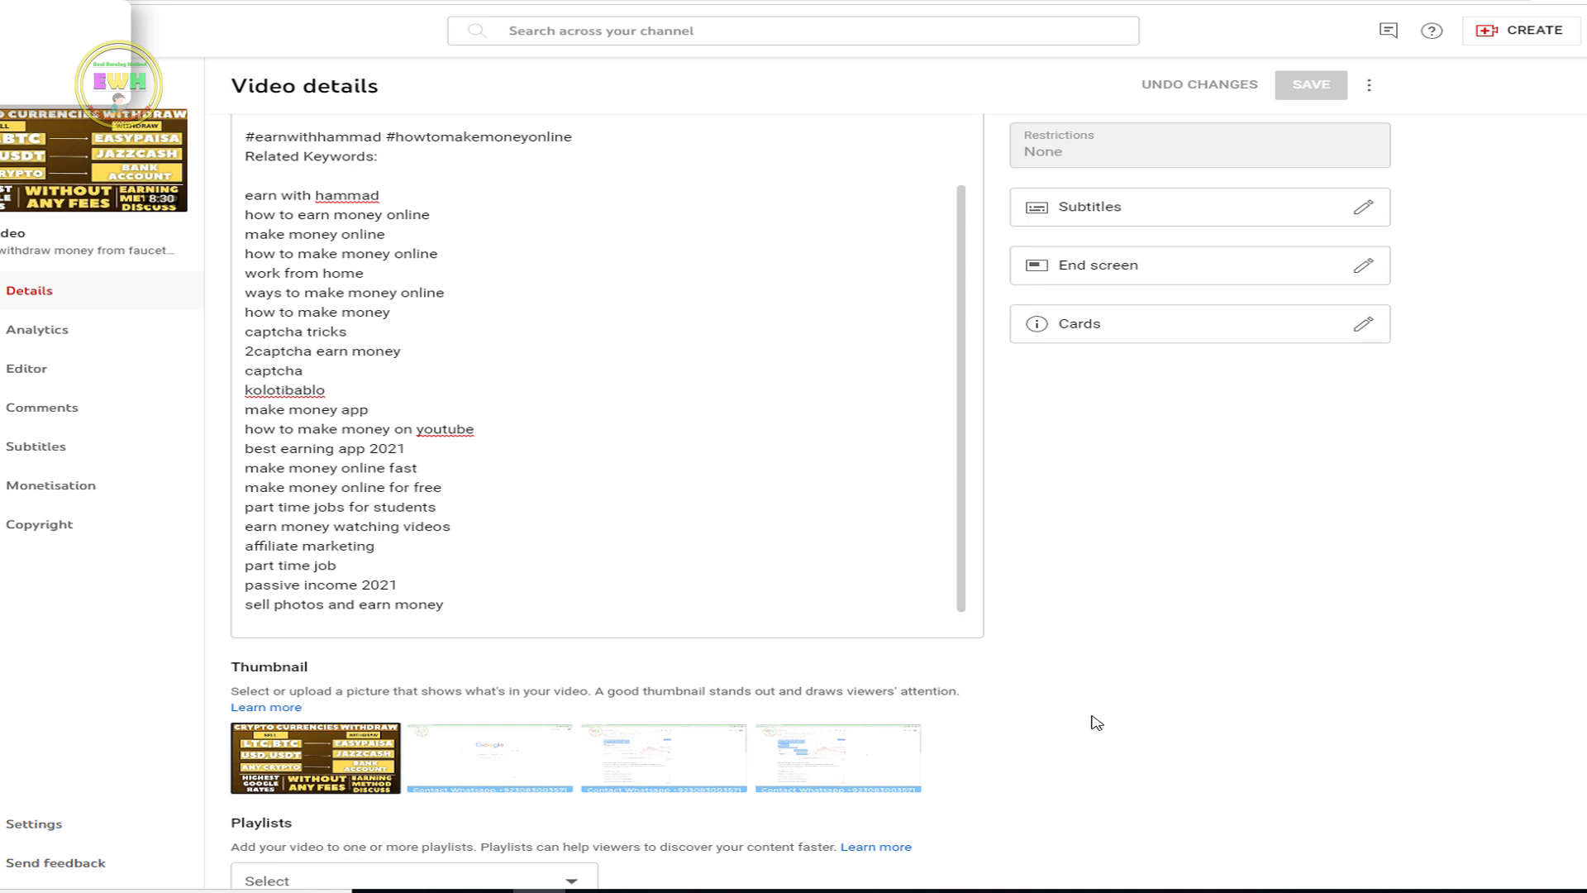
{"action": "scroll", "coordinate": [1091, 723], "scroll_direction": "up", "scroll_amount": 4}
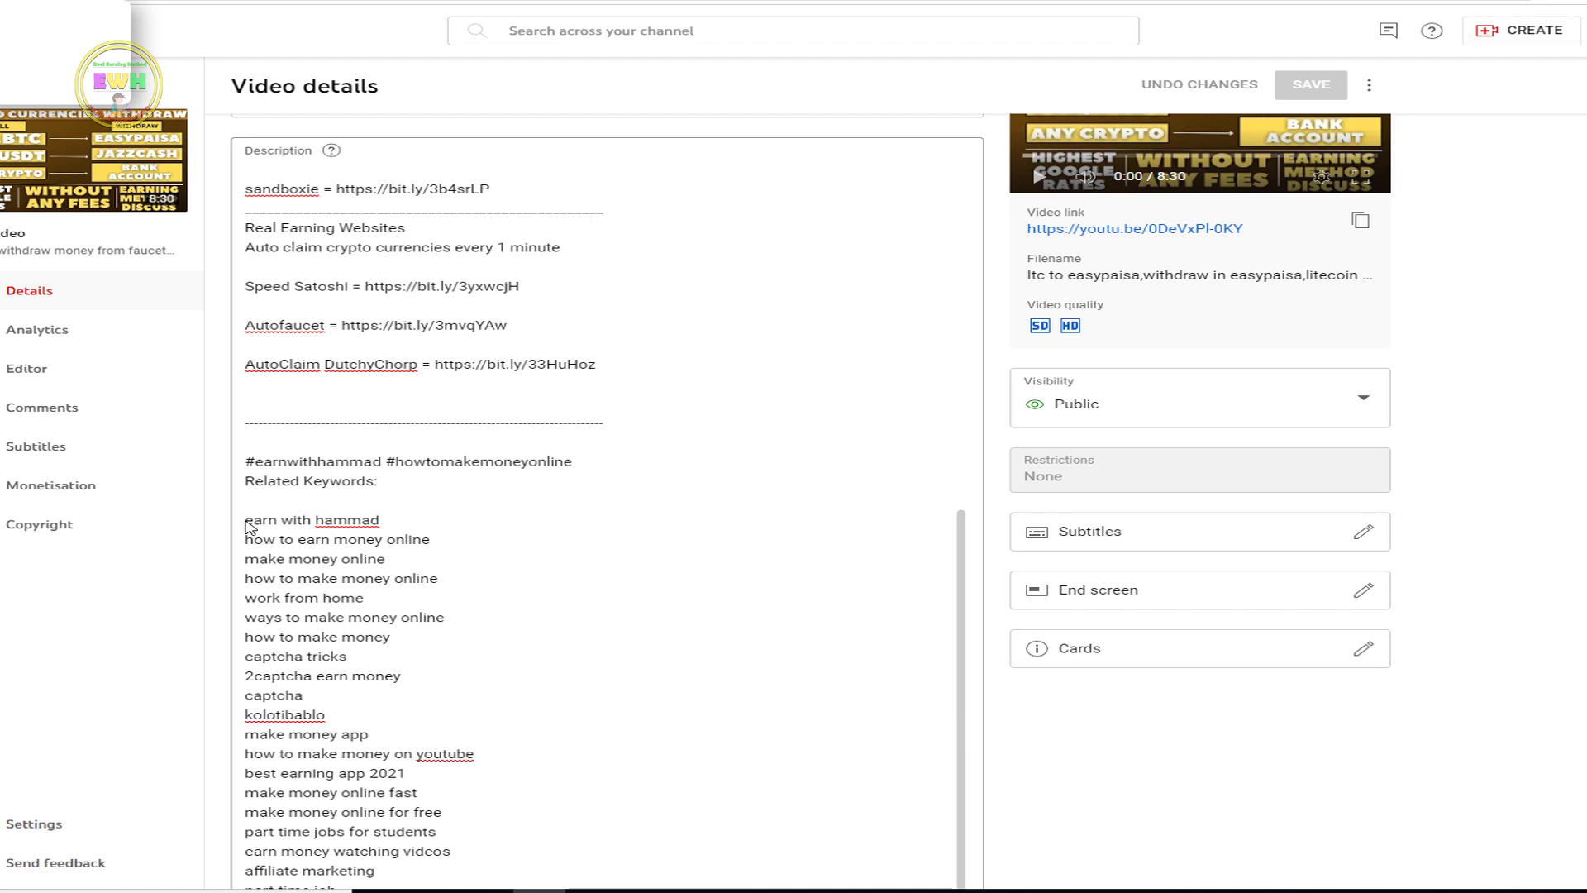
{"action": "left_click_drag", "start_coordinate": [246, 521], "coordinate": [390, 635]}
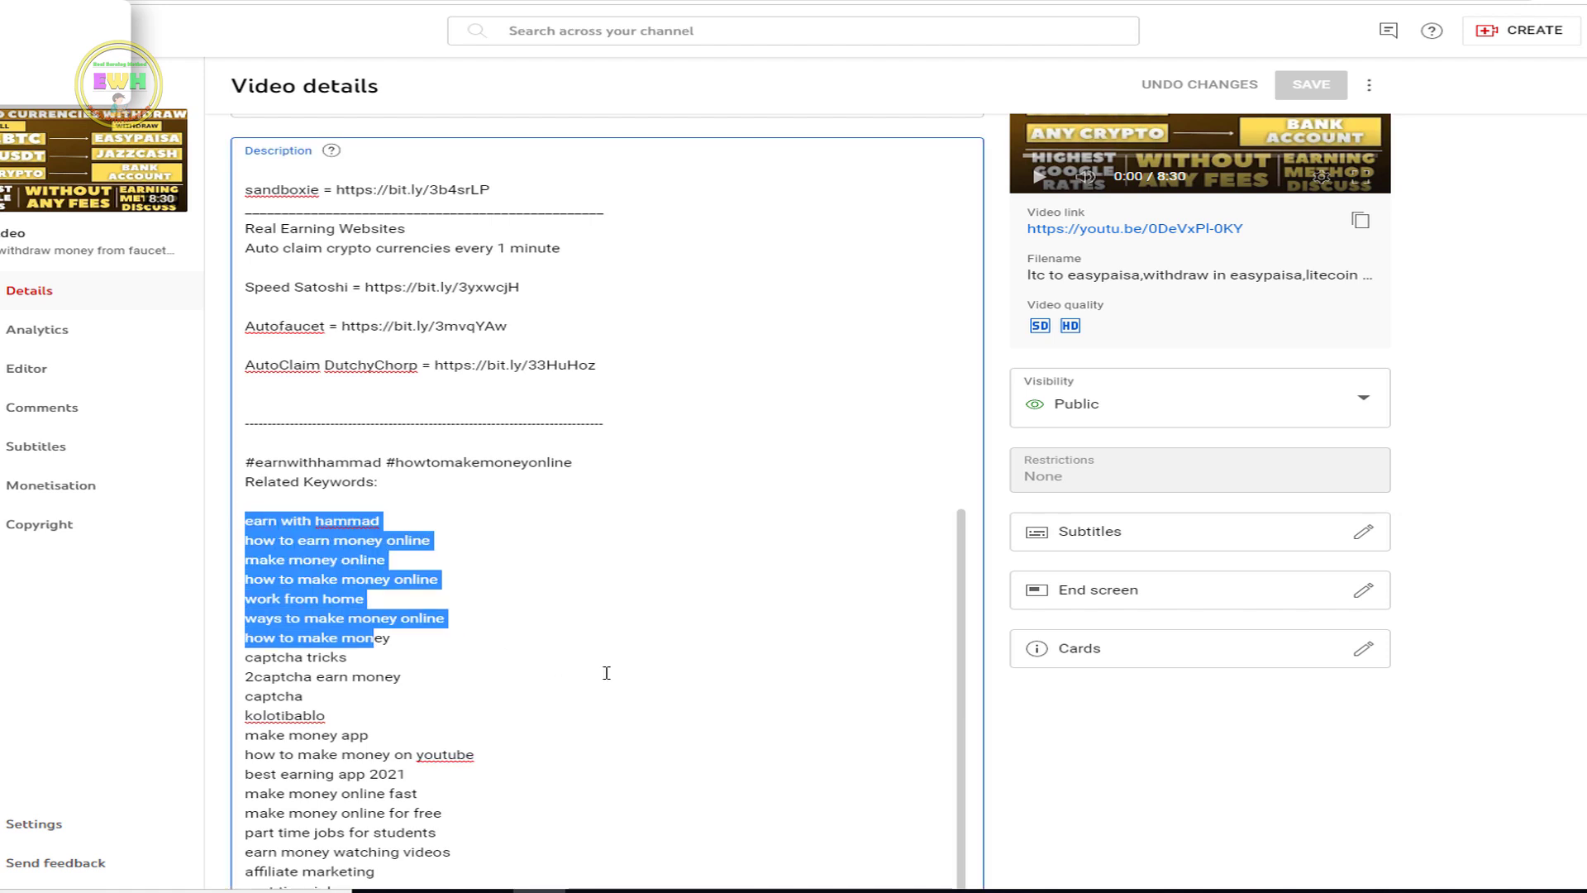
{"action": "scroll", "coordinate": [607, 673], "scroll_direction": "up", "scroll_amount": 5}
{"action": "scroll", "coordinate": [607, 673], "scroll_direction": "up", "scroll_amount": 4}
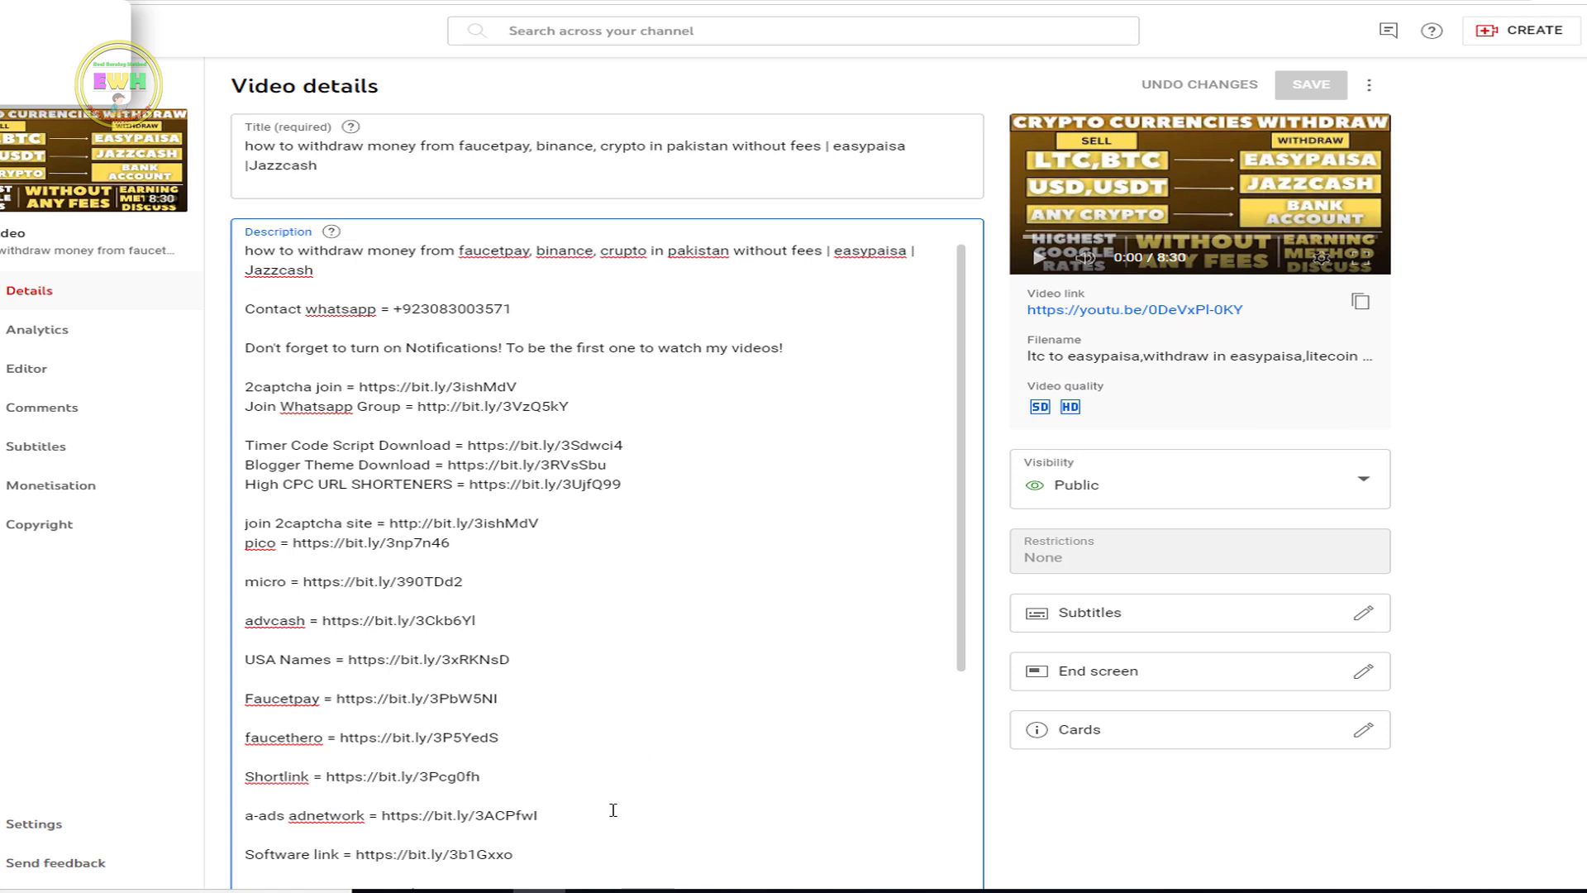
{"action": "left_click", "coordinate": [592, 891]}
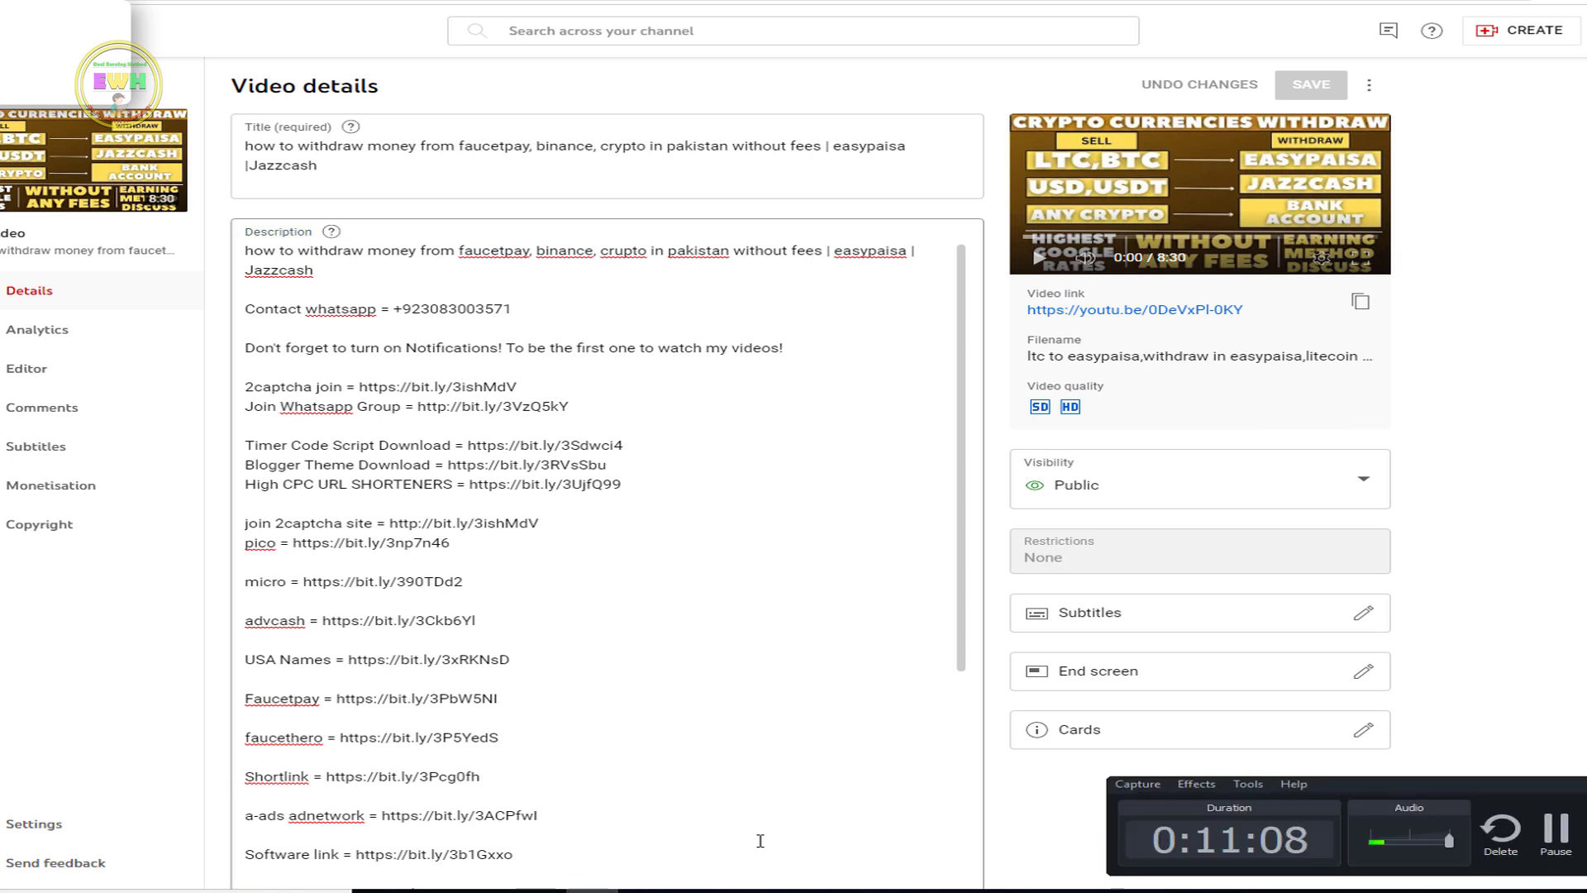